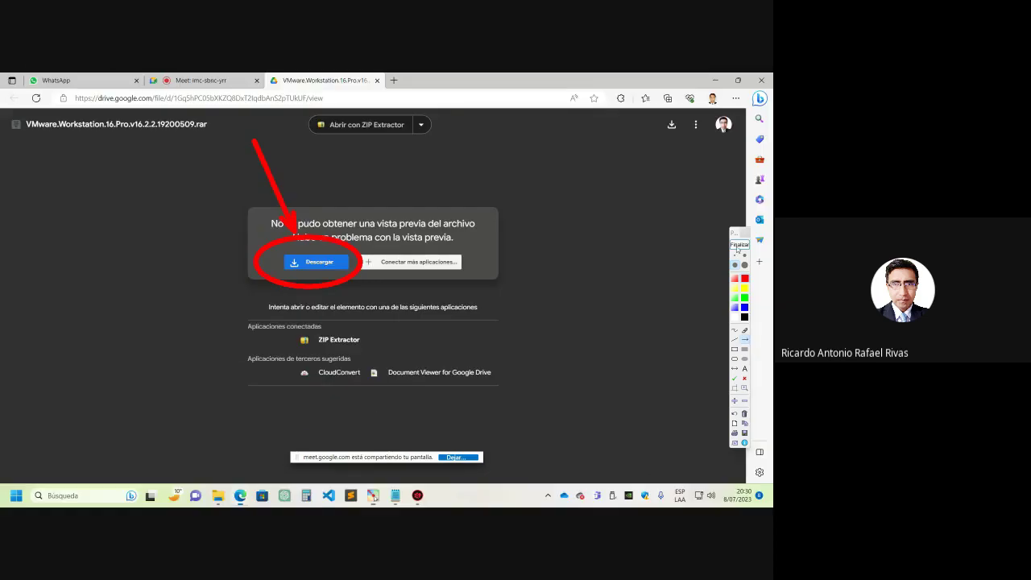
Point a red arrow at the Descargar de todos modos option, magnify it, and download VMware.Workstation.16.Pro.v16.2.2.19200509.rar.
{"action": "left_click", "coordinate": [738, 244]}
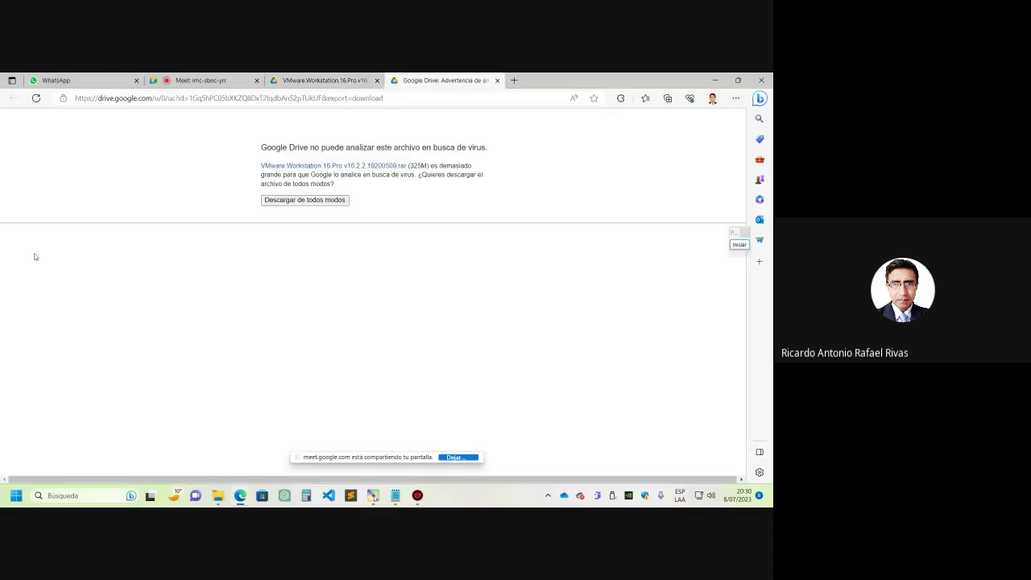
{"action": "left_click", "coordinate": [738, 244]}
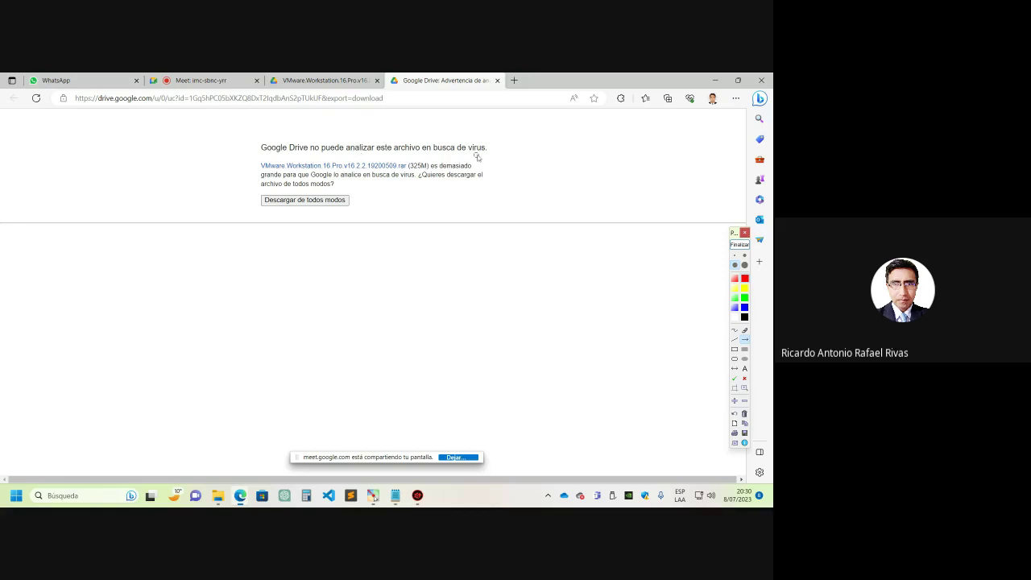
{"action": "left_click_drag", "start_coordinate": [459, 266], "coordinate": [349, 209]}
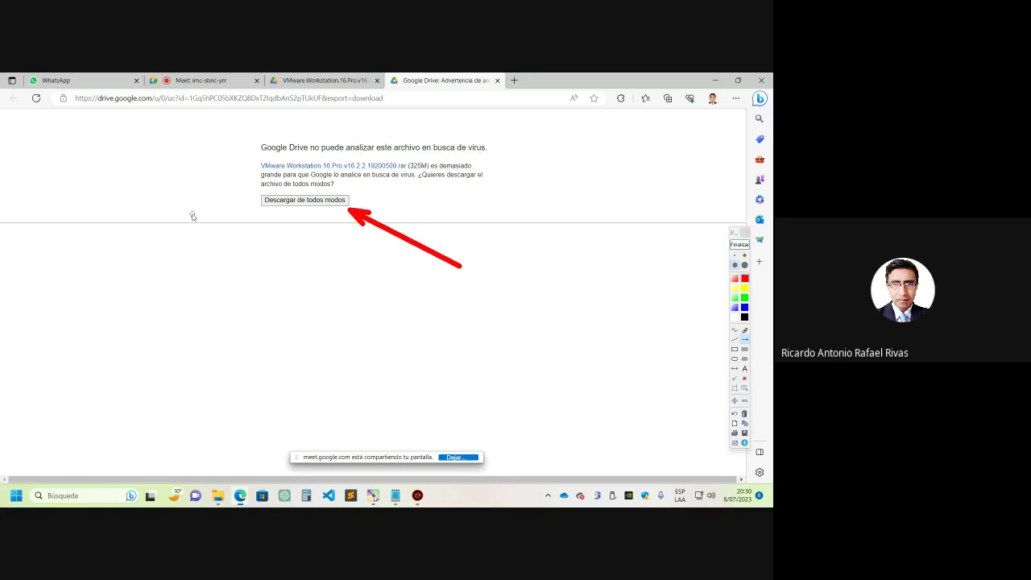
{"action": "scroll", "coordinate": [266, 172], "scroll_direction": "up", "scroll_amount": 2}
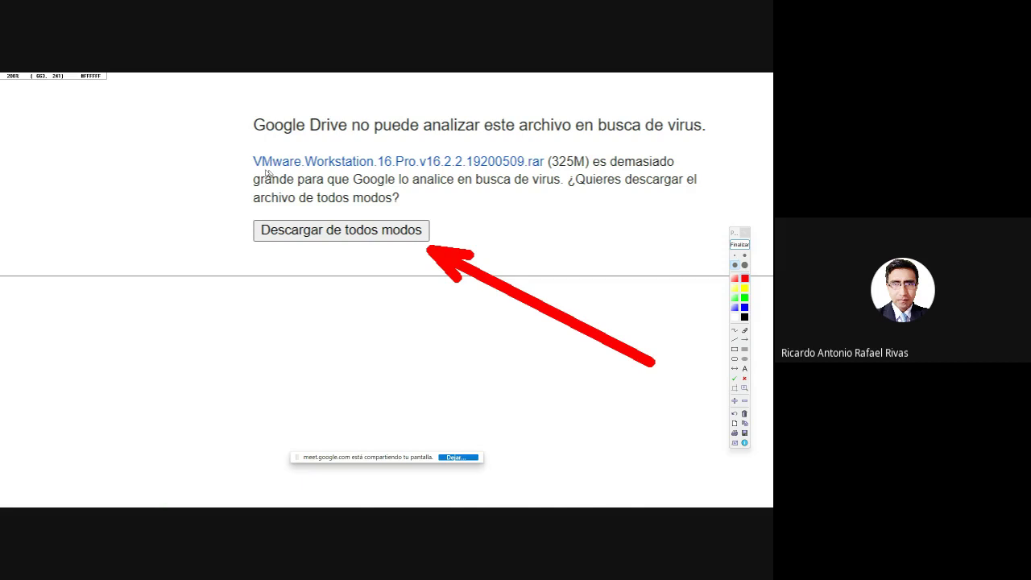
{"action": "key", "text": "Escape"}
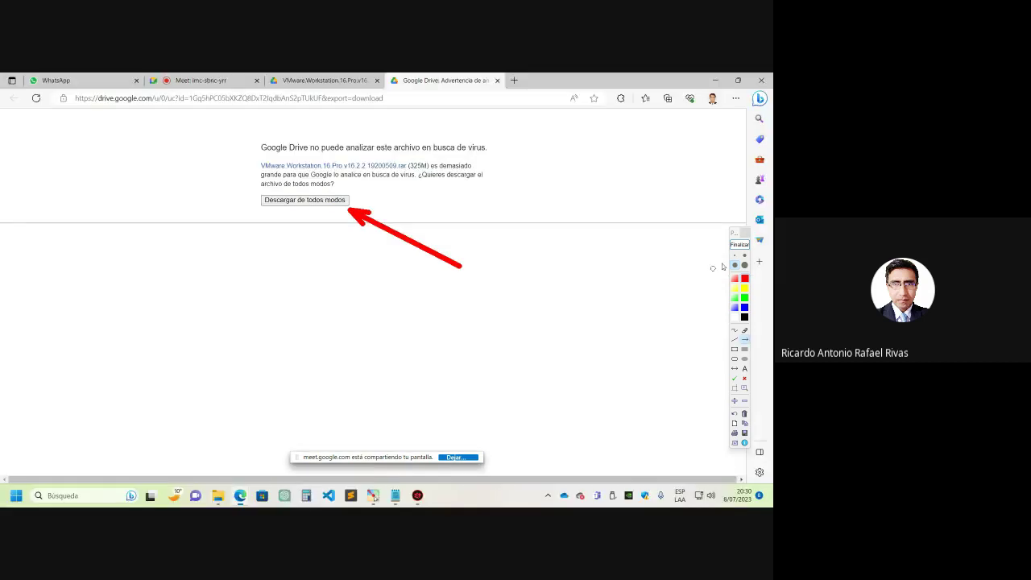
{"action": "left_click", "coordinate": [343, 203]}
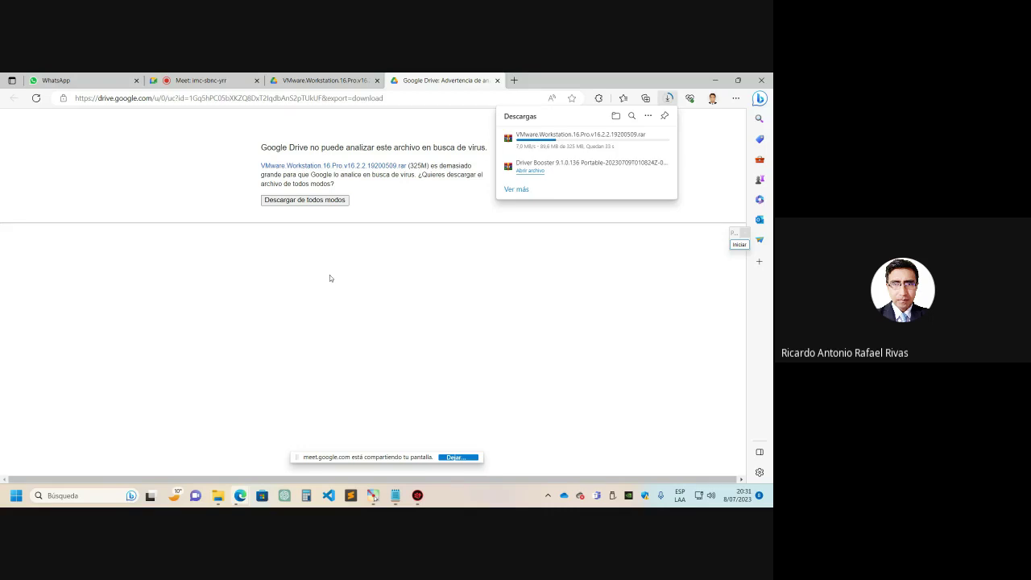
Place the Google Drive download page in its own window beside the Meet call chat and check the downloads list.
{"action": "left_click", "coordinate": [615, 132]}
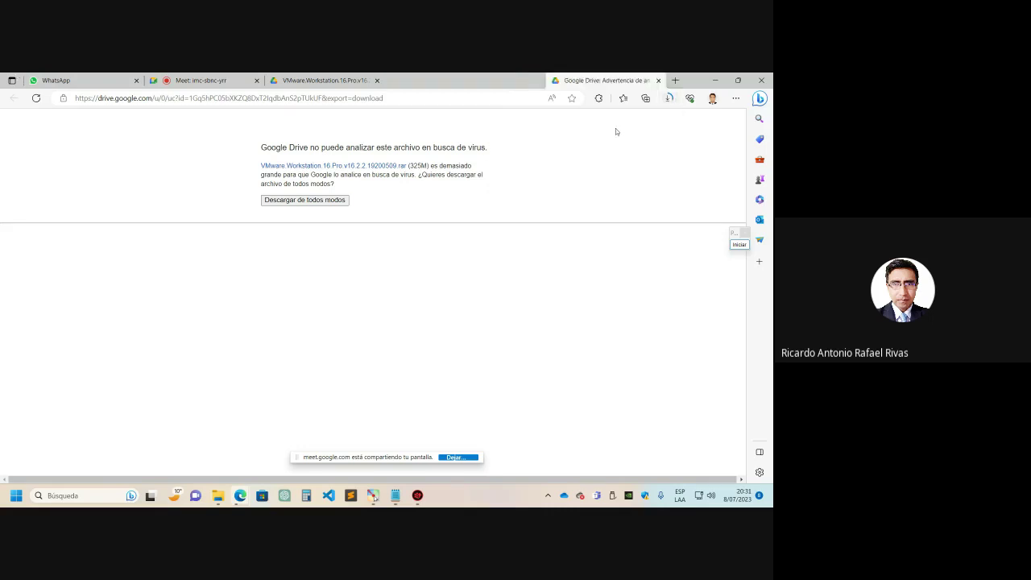
{"action": "key", "text": "super+Right"}
{"action": "left_click", "coordinate": [269, 165]}
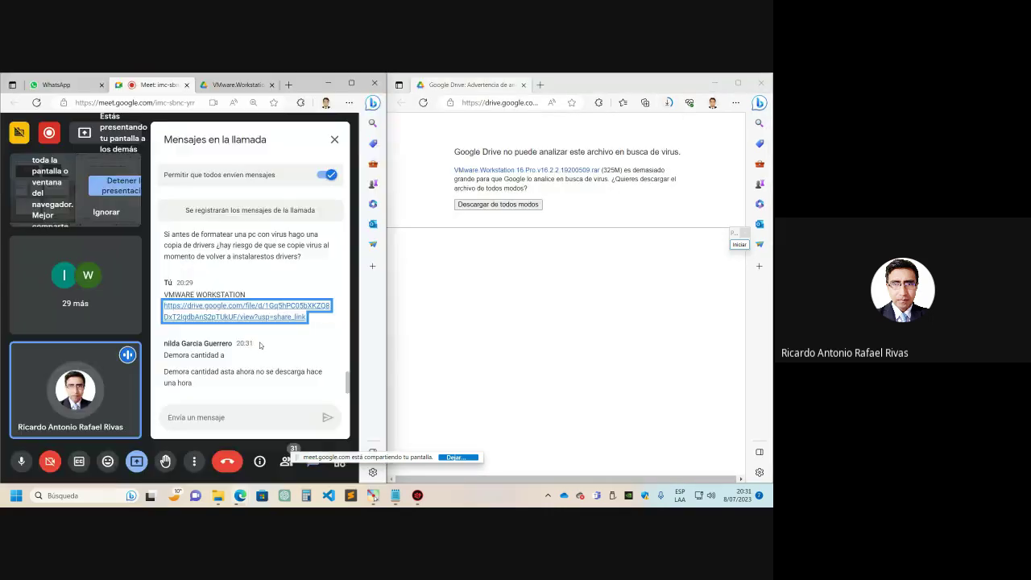
{"action": "left_click", "coordinate": [213, 416]}
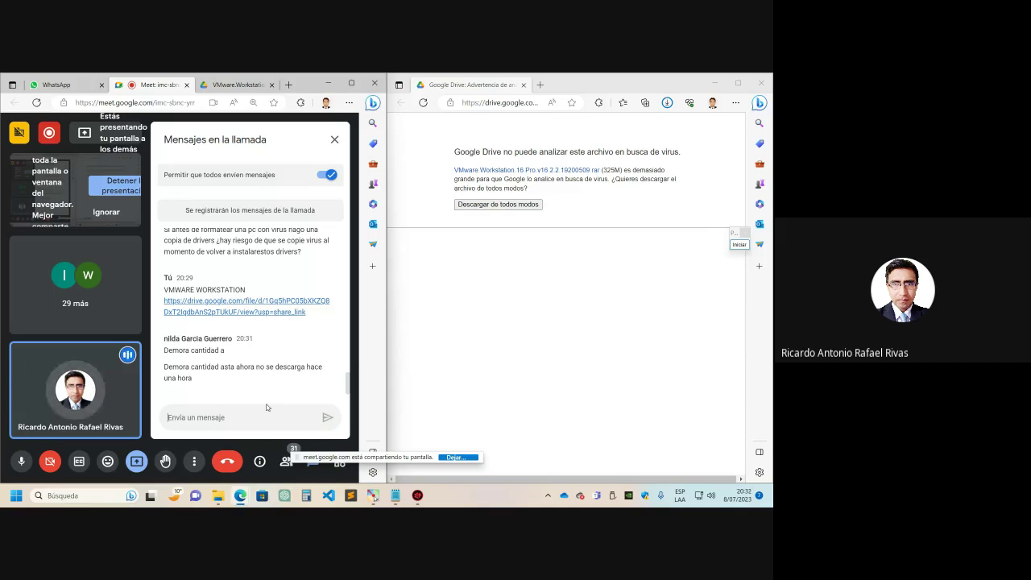
{"action": "left_click", "coordinate": [668, 103]}
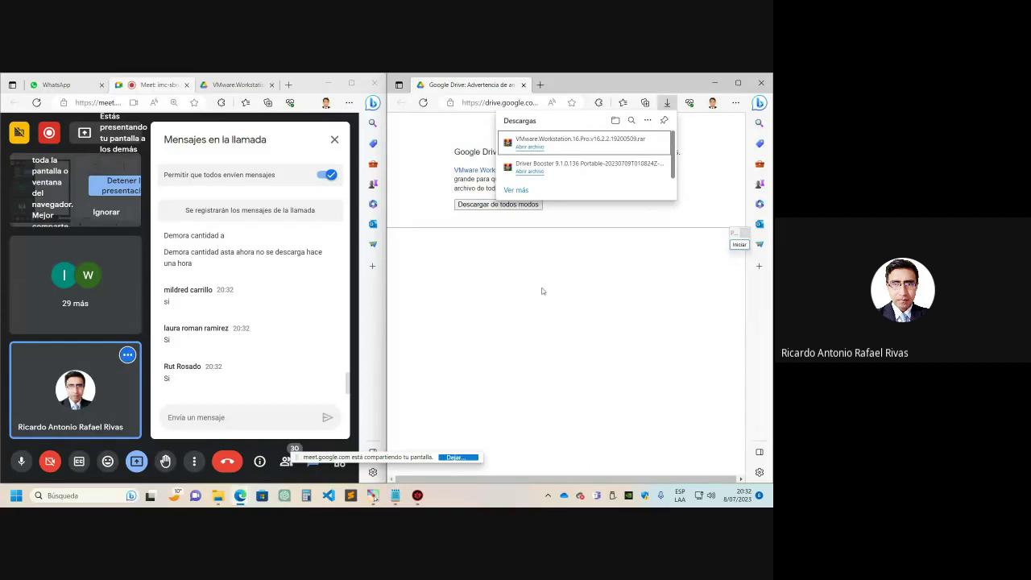
{"action": "left_click", "coordinate": [260, 417]}
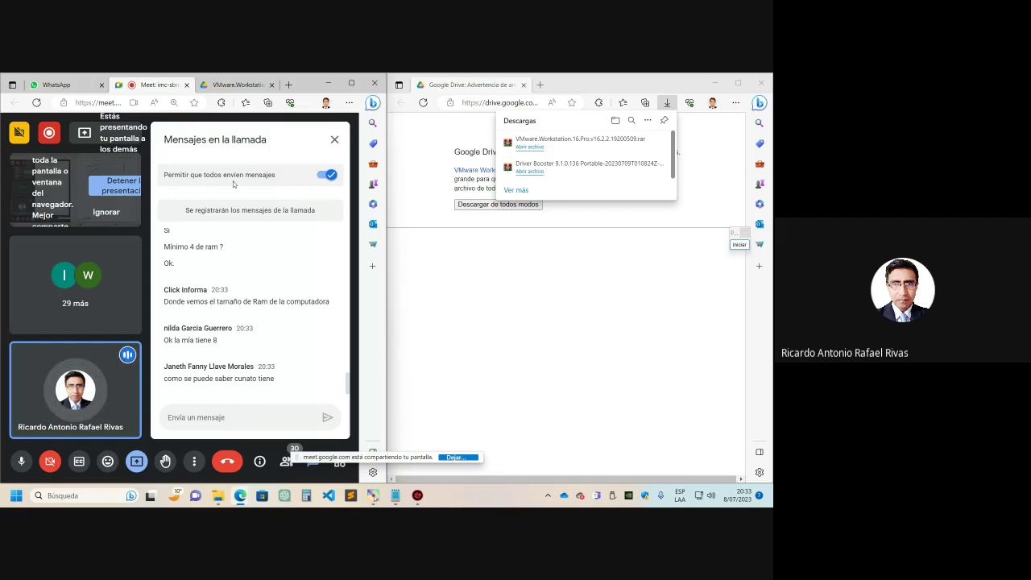
Show the desktop and close the open File Explorer window.
{"action": "key", "text": "super+d"}
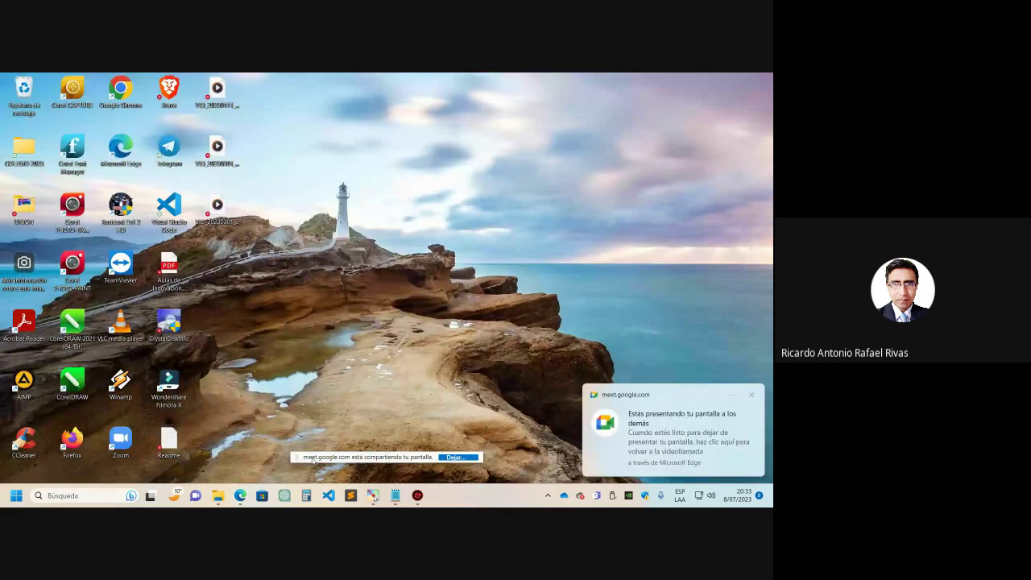
{"action": "right_click", "coordinate": [218, 495]}
{"action": "left_click", "coordinate": [211, 468]}
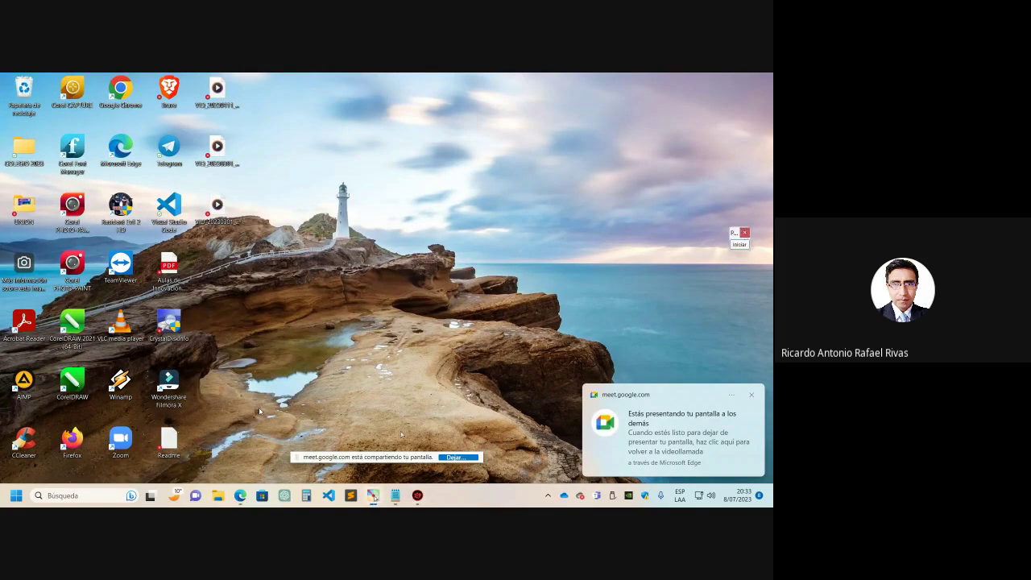
Draw a red arrow pointing at the File Explorer icon, magnify the area, and end the annotation.
{"action": "left_click", "coordinate": [745, 245]}
{"action": "left_click", "coordinate": [744, 340]}
{"action": "left_click_drag", "start_coordinate": [294, 328], "coordinate": [224, 480]}
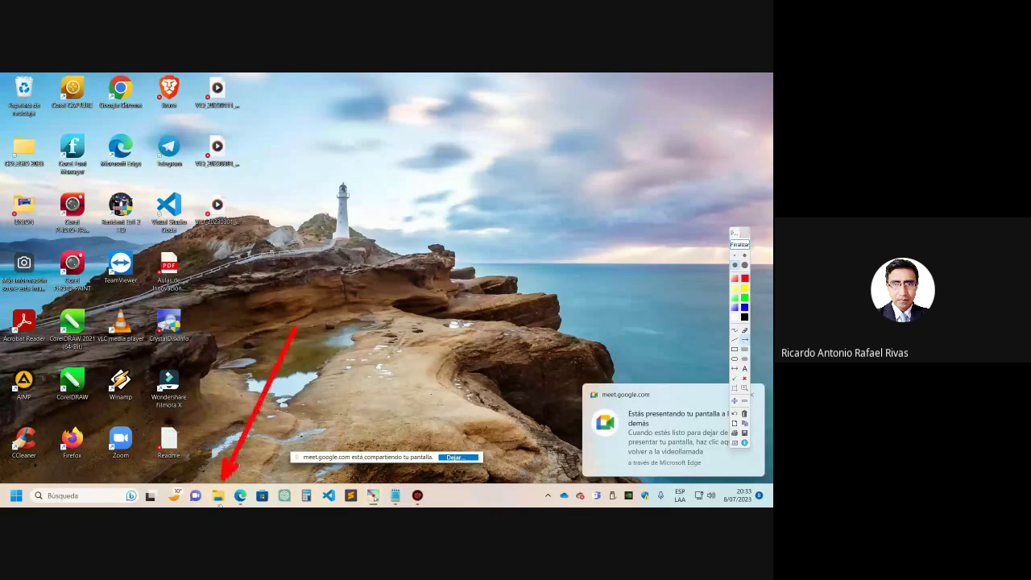
{"action": "key", "text": "super+plus"}
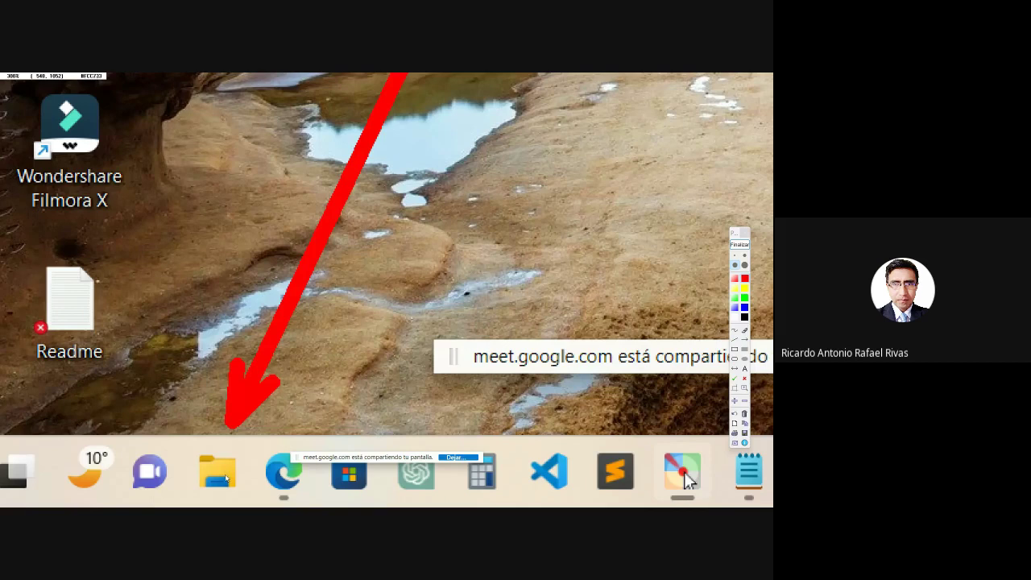
{"action": "key", "text": "super+Escape"}
{"action": "key", "text": "Escape"}
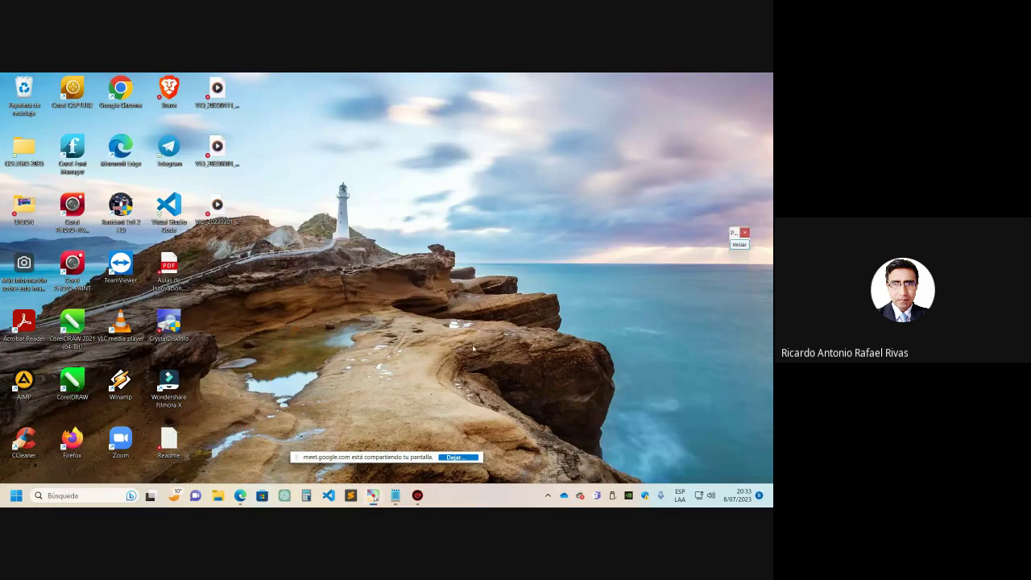
Open File Explorer and point a red arrow at Este equipo, magnifying it before ending the annotation.
{"action": "left_click", "coordinate": [218, 496]}
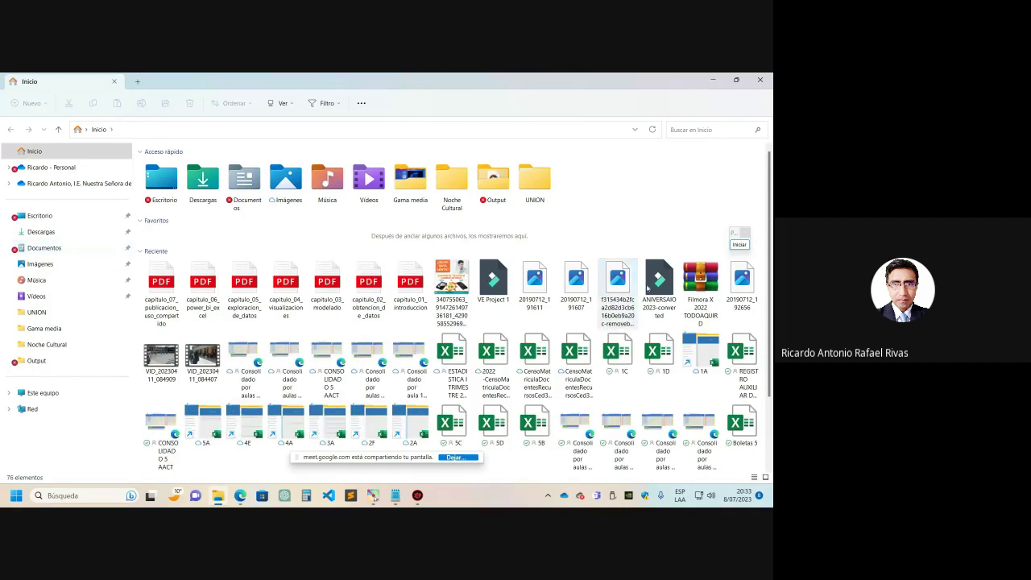
{"action": "left_click", "coordinate": [740, 244]}
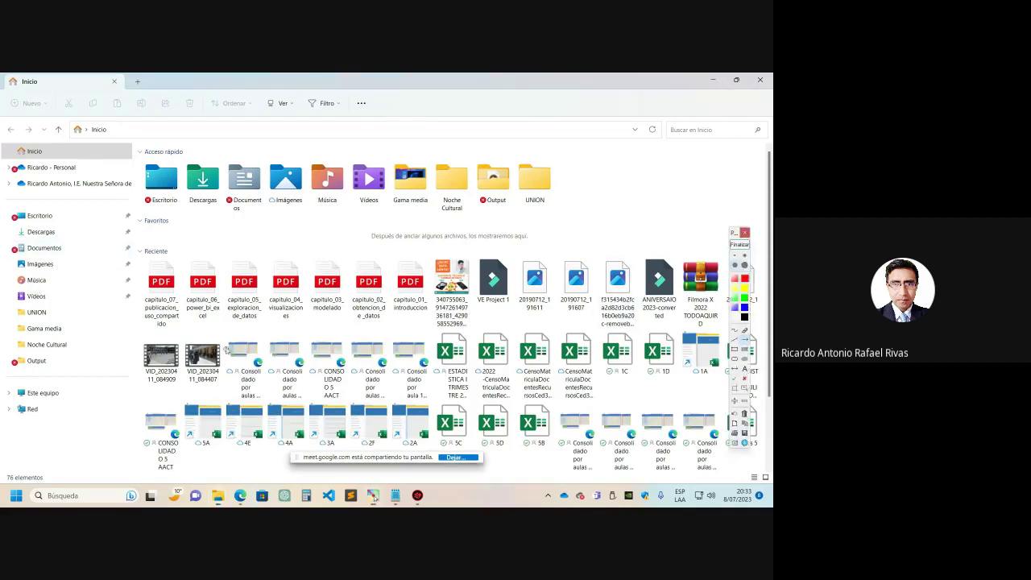
{"action": "left_click_drag", "start_coordinate": [203, 321], "coordinate": [67, 394]}
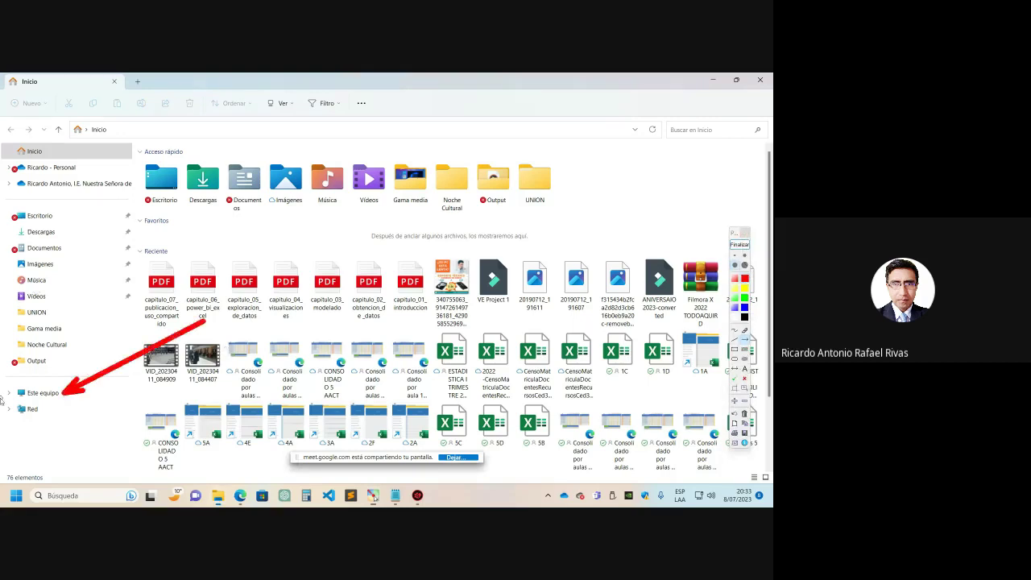
{"action": "key", "text": "super+plus"}
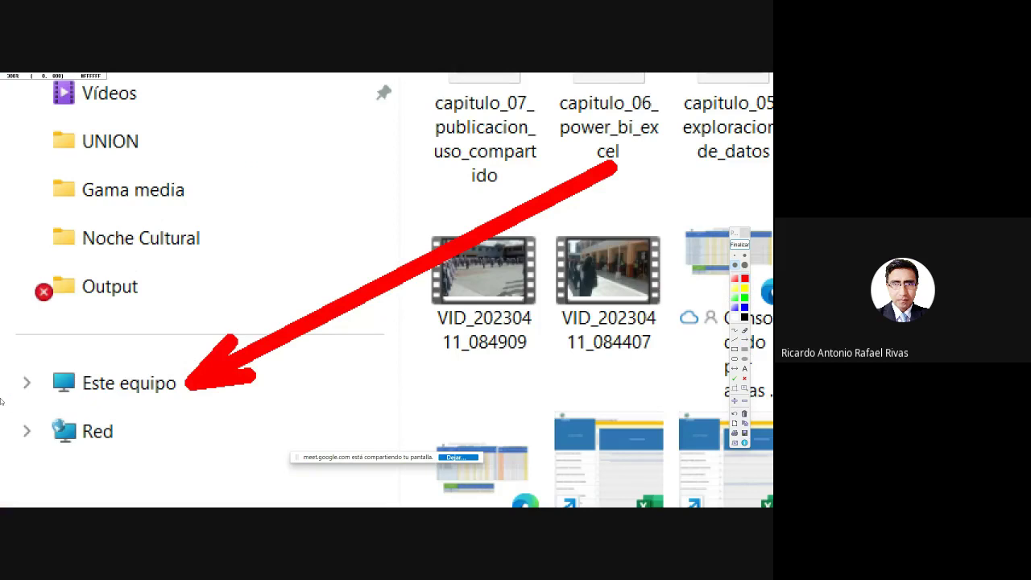
{"action": "key", "text": "super+plus"}
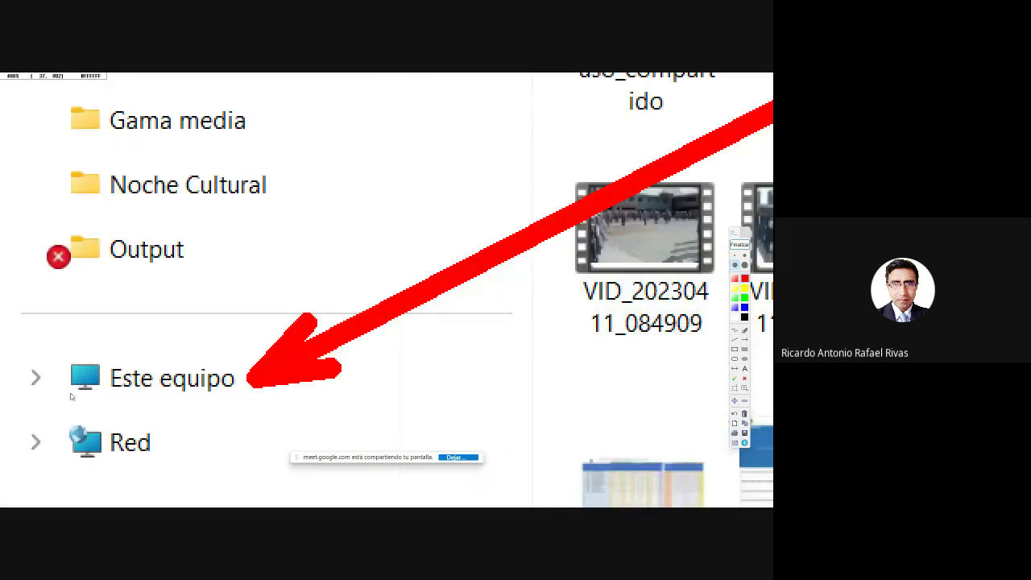
{"action": "key", "text": "super+Escape"}
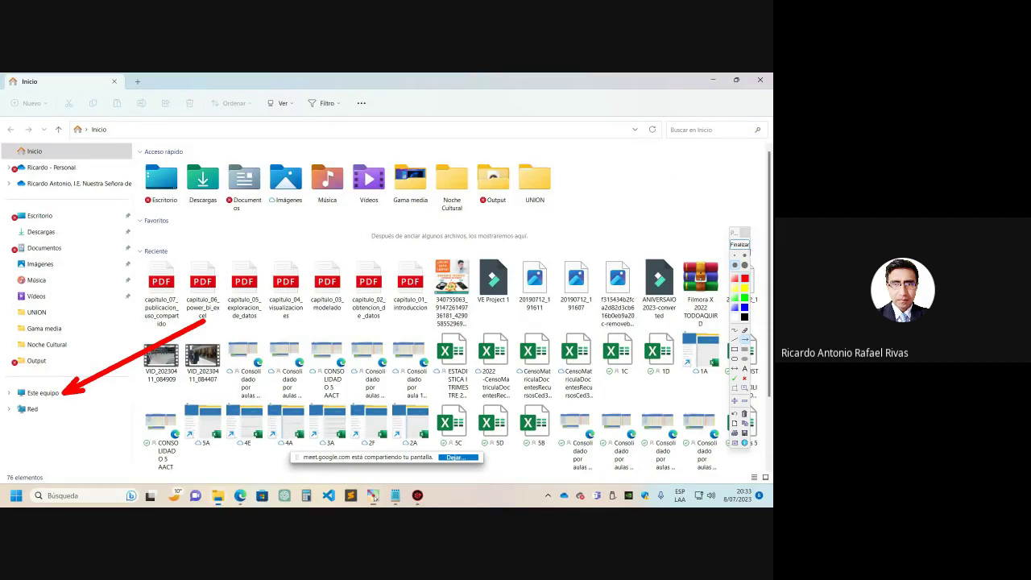
{"action": "left_click", "coordinate": [740, 244]}
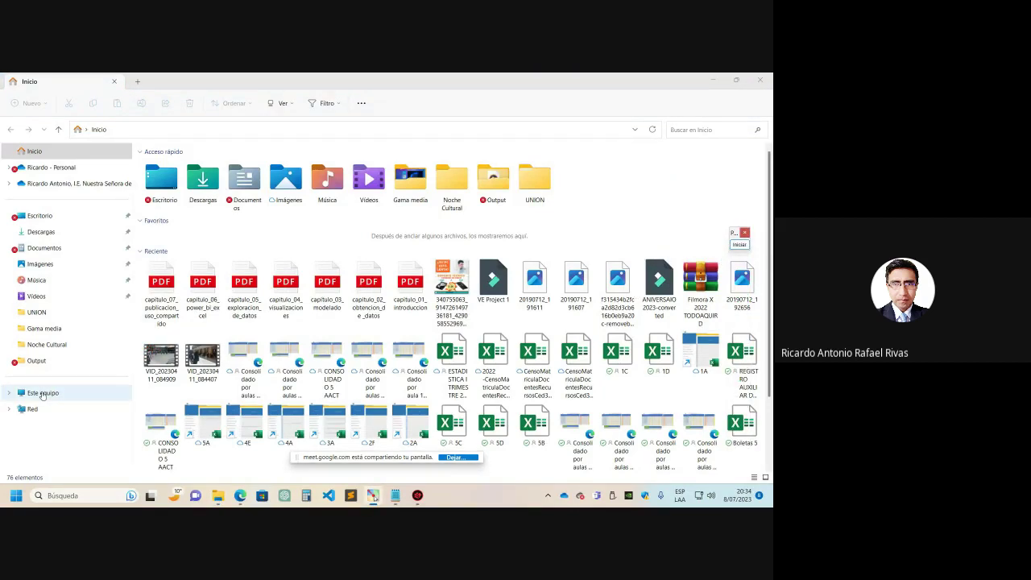
Open the properties of Este equipo and frame the device name, processor and installed RAM with a red rectangle, magnifying them for viewing.
{"action": "right_click", "coordinate": [43, 393]}
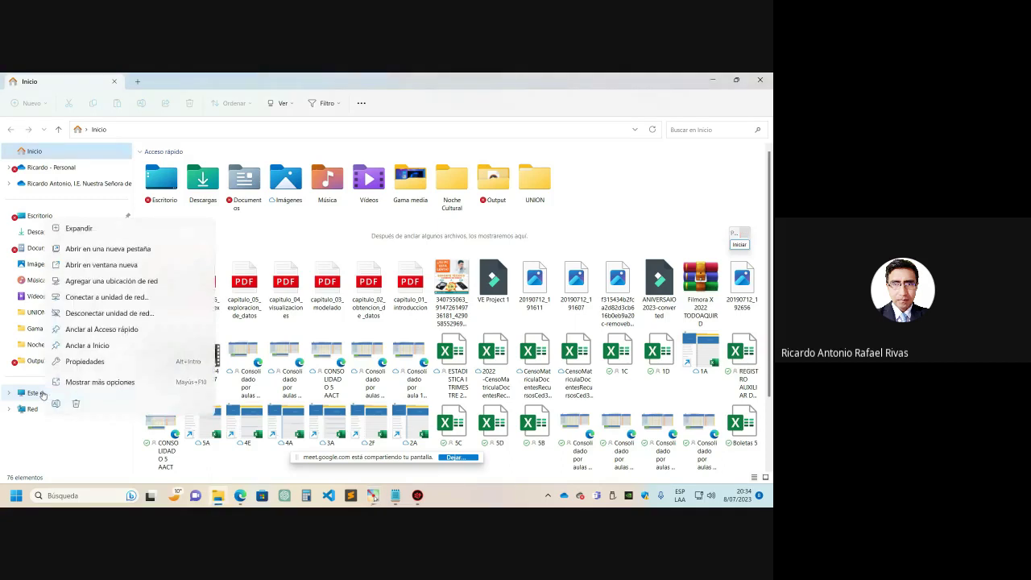
{"action": "left_click", "coordinate": [83, 361]}
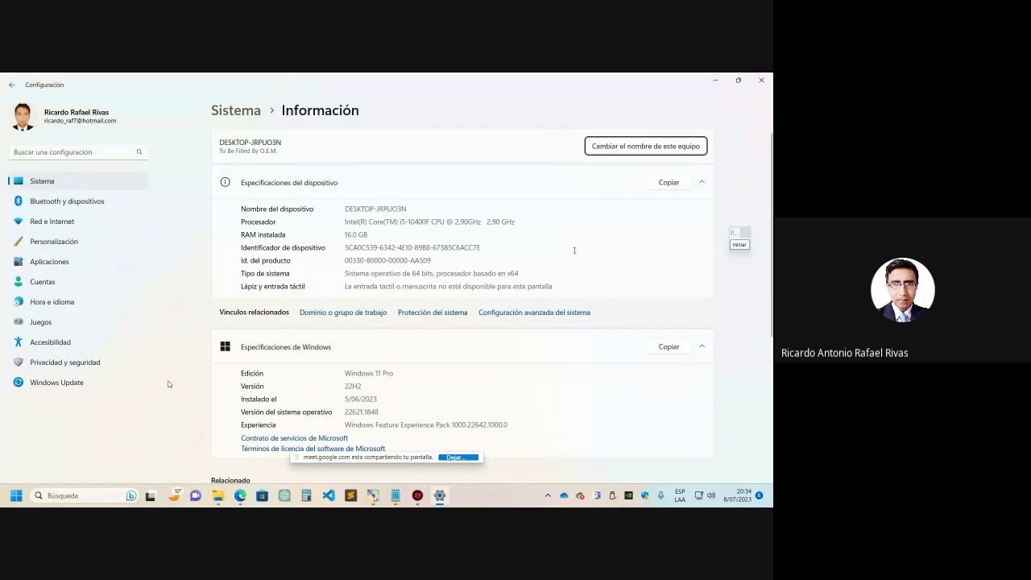
{"action": "left_click", "coordinate": [739, 244]}
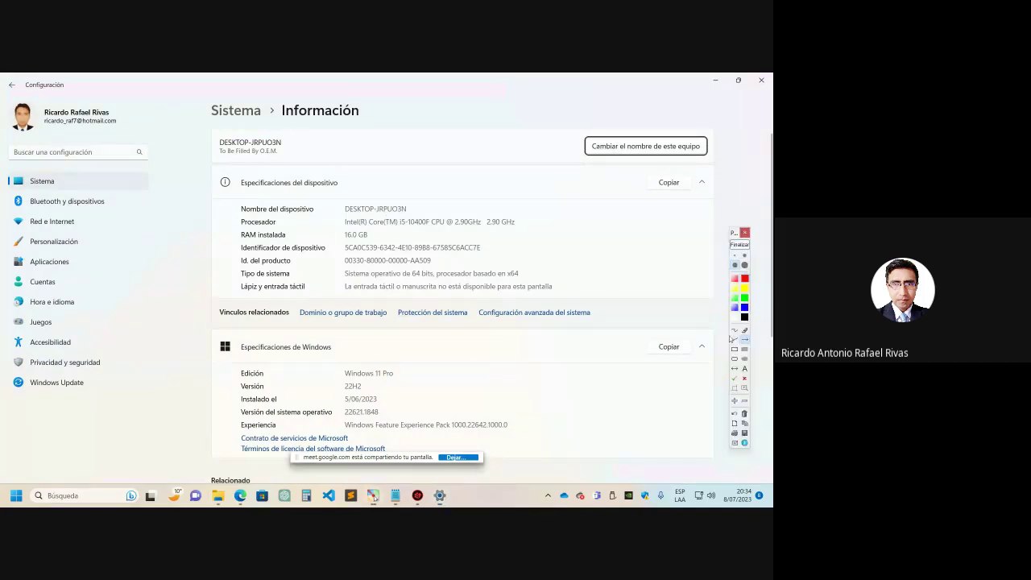
{"action": "left_click", "coordinate": [733, 349]}
{"action": "left_click_drag", "start_coordinate": [225, 198], "coordinate": [550, 248]}
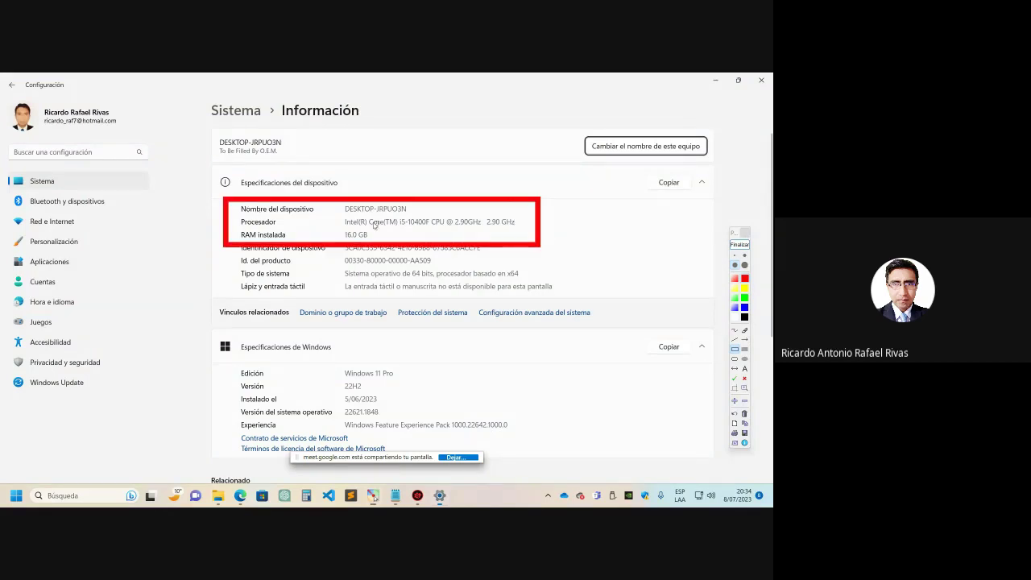
{"action": "scroll", "coordinate": [373, 223], "scroll_direction": "up", "scroll_amount": 2}
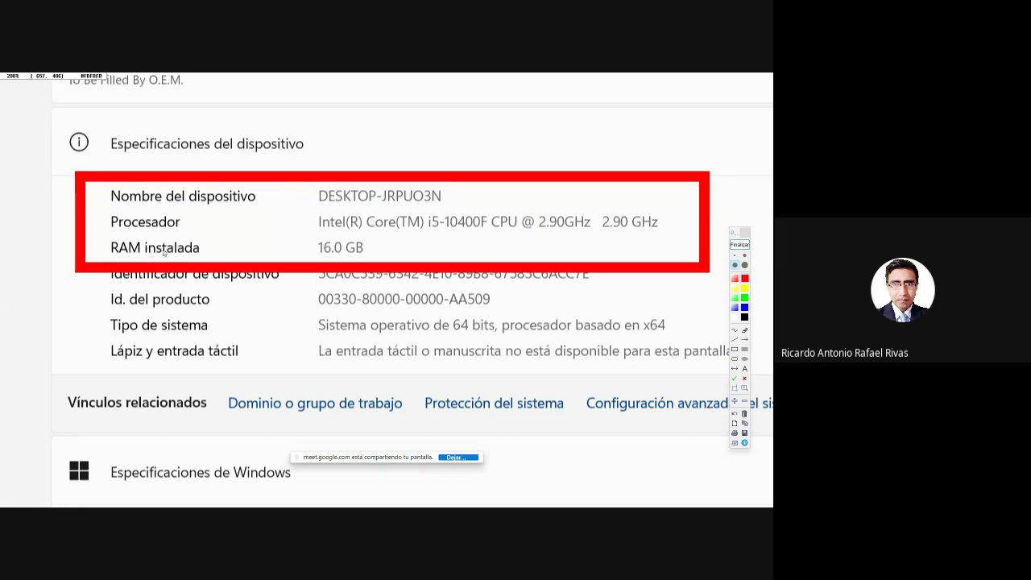
{"action": "scroll", "coordinate": [344, 256], "scroll_direction": "up", "scroll_amount": 1}
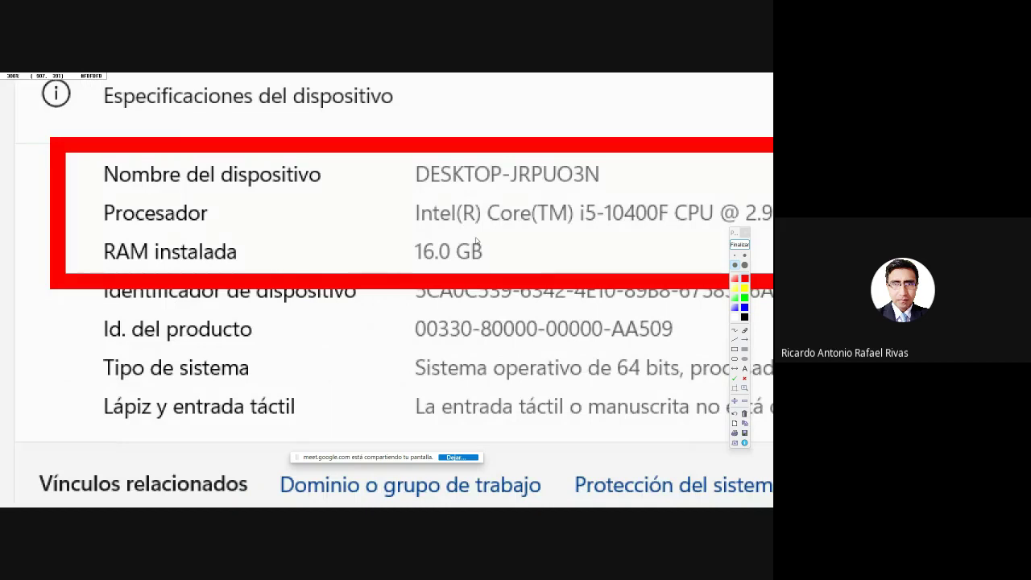
{"action": "scroll", "coordinate": [443, 259], "scroll_direction": "down", "scroll_amount": 1}
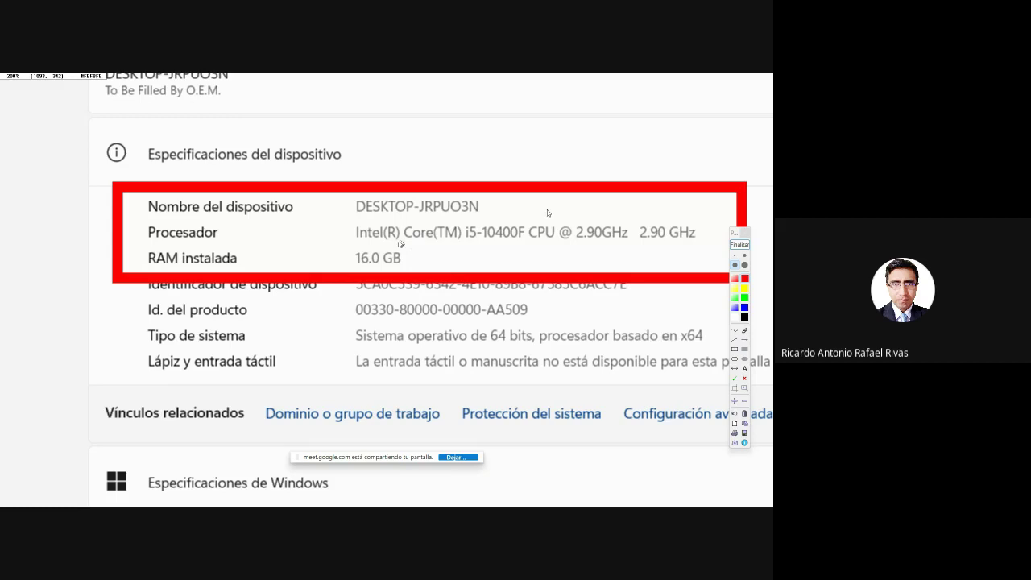
{"action": "left_click", "coordinate": [740, 244]}
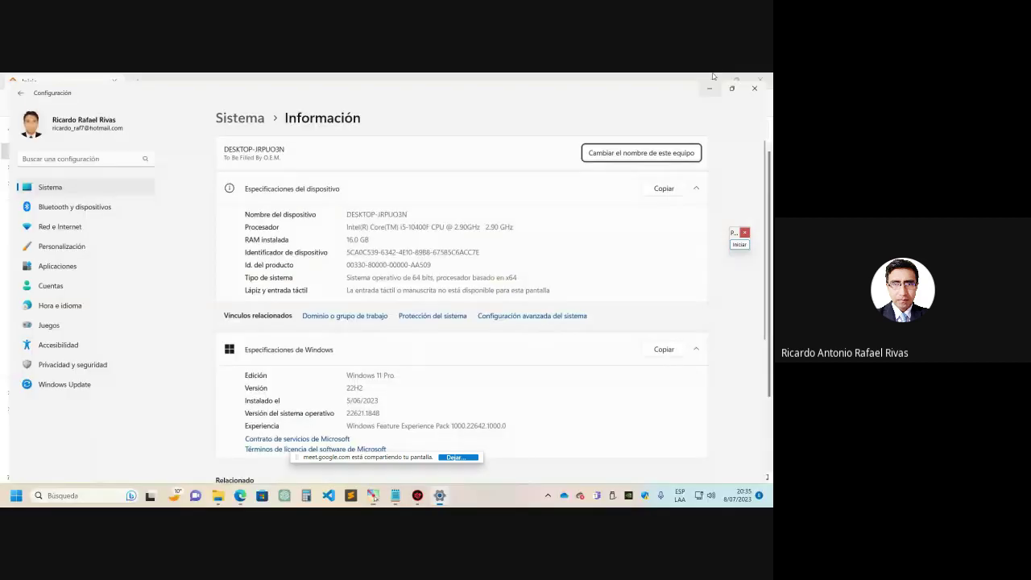
Minimize the system information window and return to the Meet call chat to read the latest messages.
{"action": "left_click", "coordinate": [711, 83]}
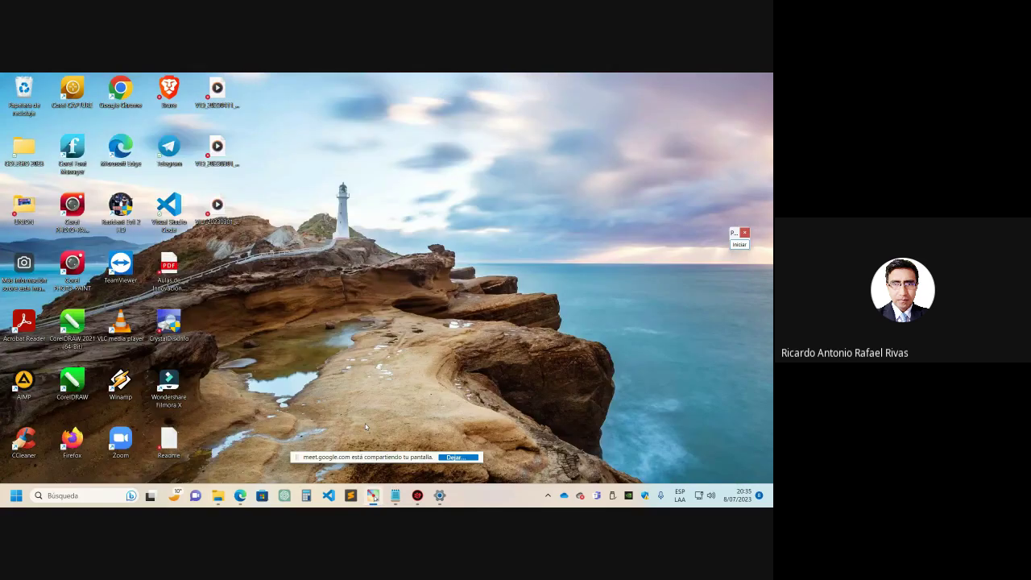
{"action": "left_click", "coordinate": [219, 495]}
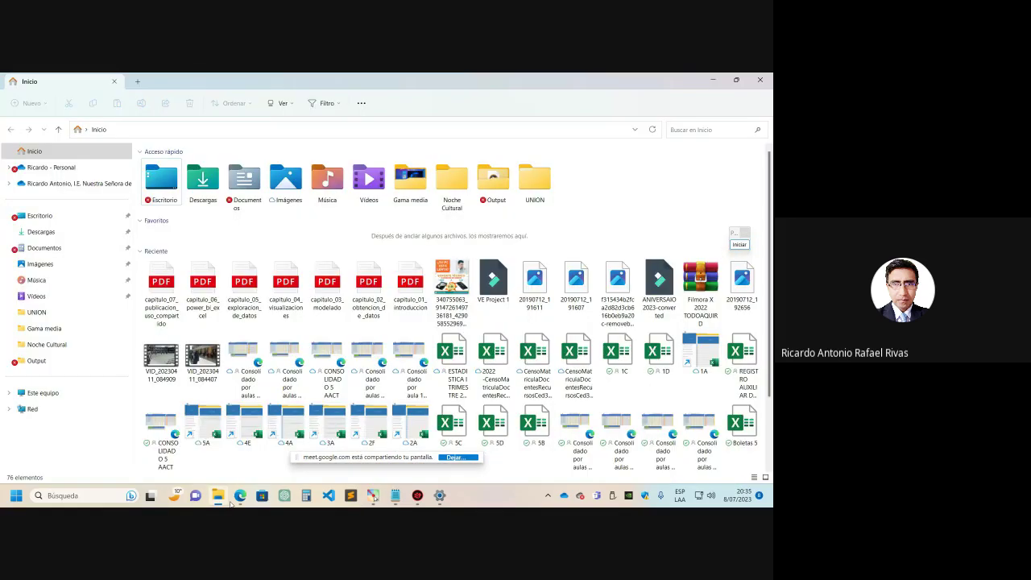
{"action": "mouse_move", "coordinate": [240, 496]}
{"action": "left_click", "coordinate": [241, 431]}
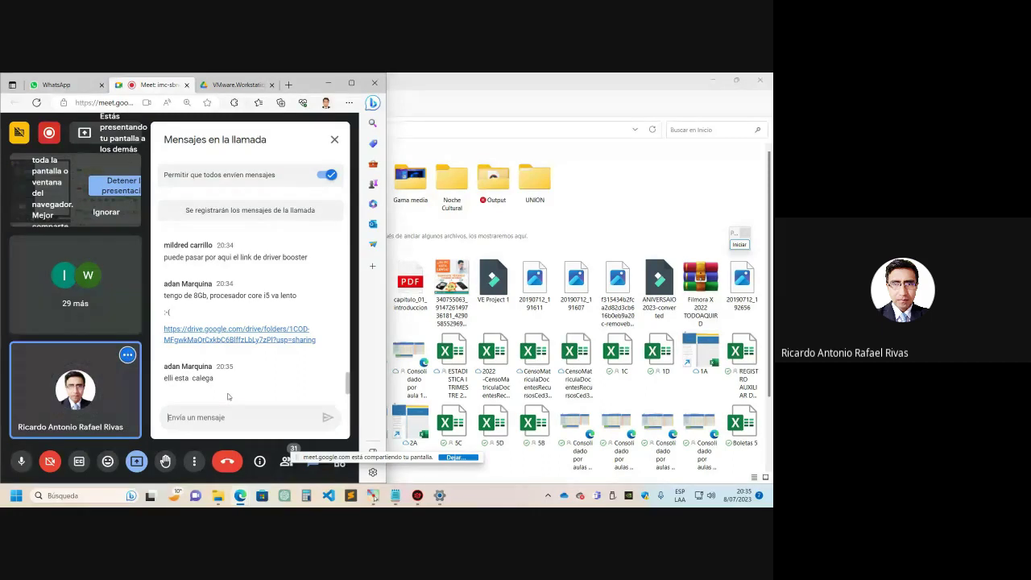
{"action": "scroll", "coordinate": [226, 382], "scroll_direction": "up", "scroll_amount": 1}
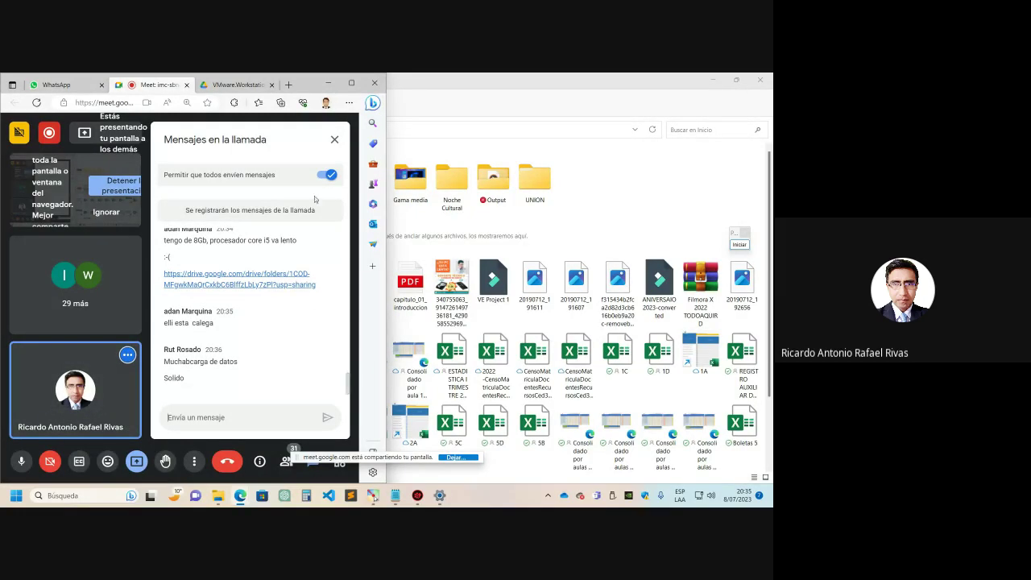
Show the desktop and open the Descargas folder in File Explorer.
{"action": "left_click", "coordinate": [770, 497]}
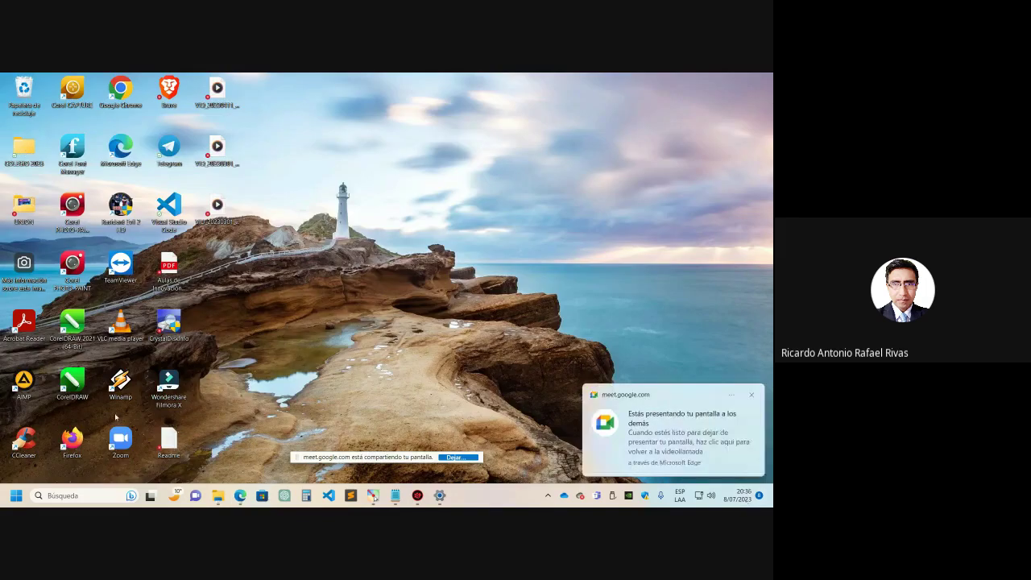
{"action": "left_click", "coordinate": [204, 452]}
{"action": "left_click", "coordinate": [112, 233]}
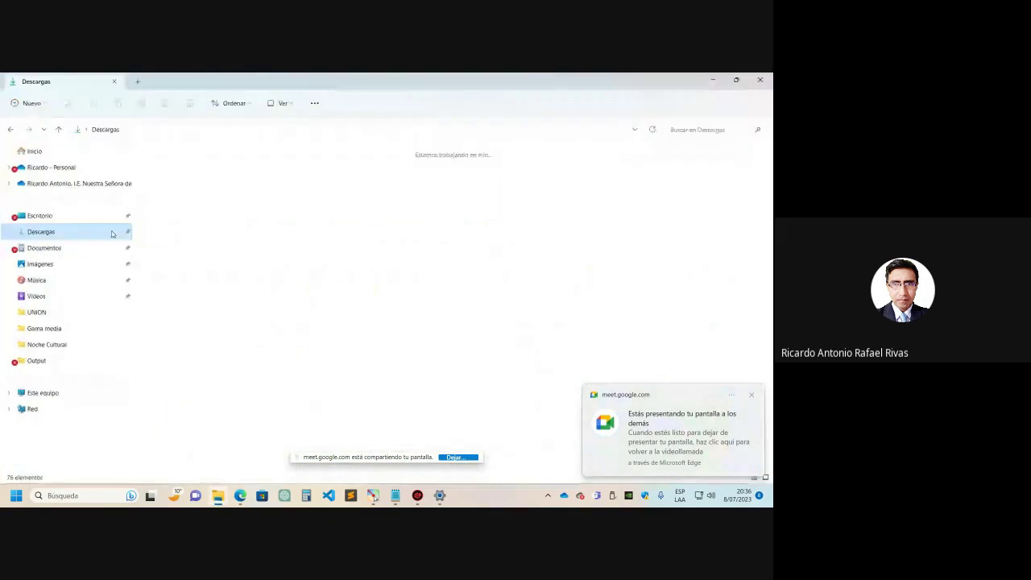
Extract the VMware.Workstation.16.Pro.v16.2.2.19200509 archive into the Descargas folder with WinRAR.
{"action": "left_click", "coordinate": [172, 199]}
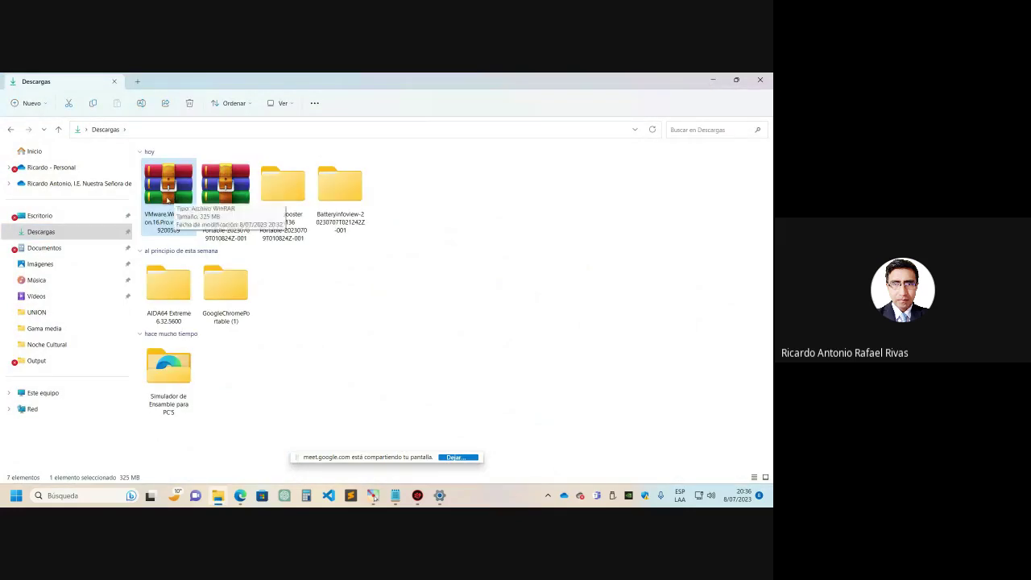
{"action": "right_click", "coordinate": [168, 198]}
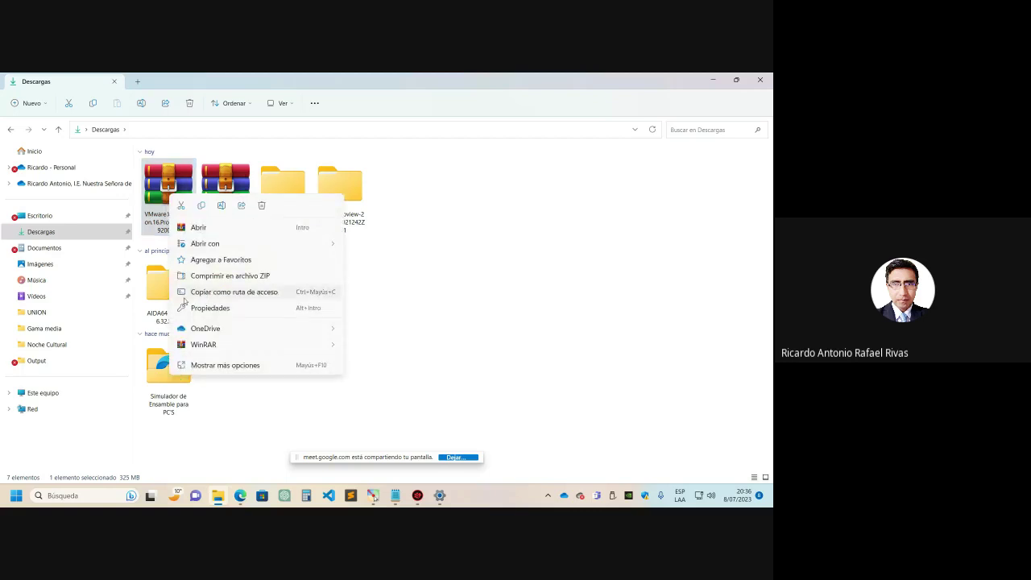
{"action": "left_click", "coordinate": [239, 365]}
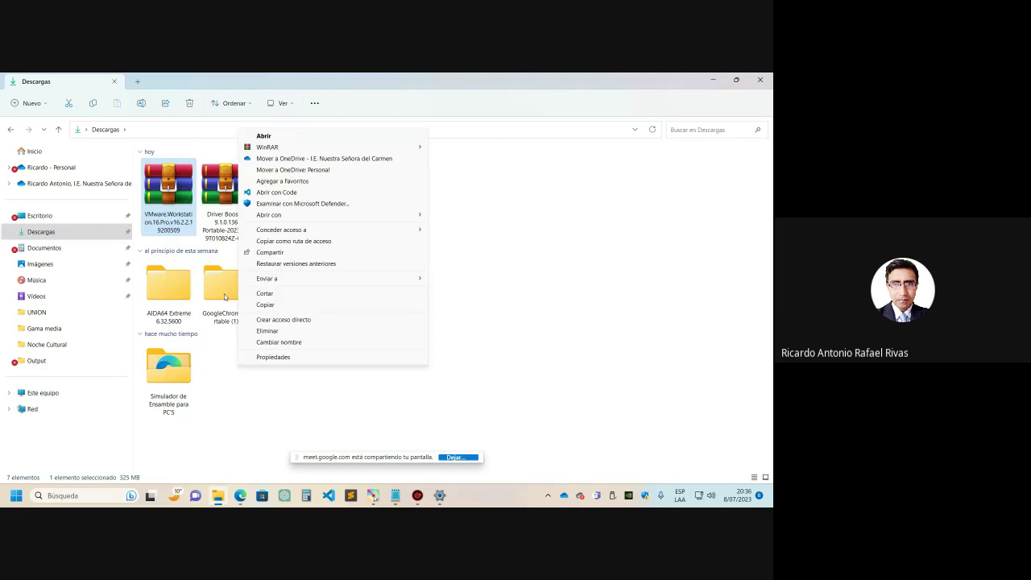
{"action": "left_click", "coordinate": [167, 203]}
{"action": "right_click", "coordinate": [168, 203]}
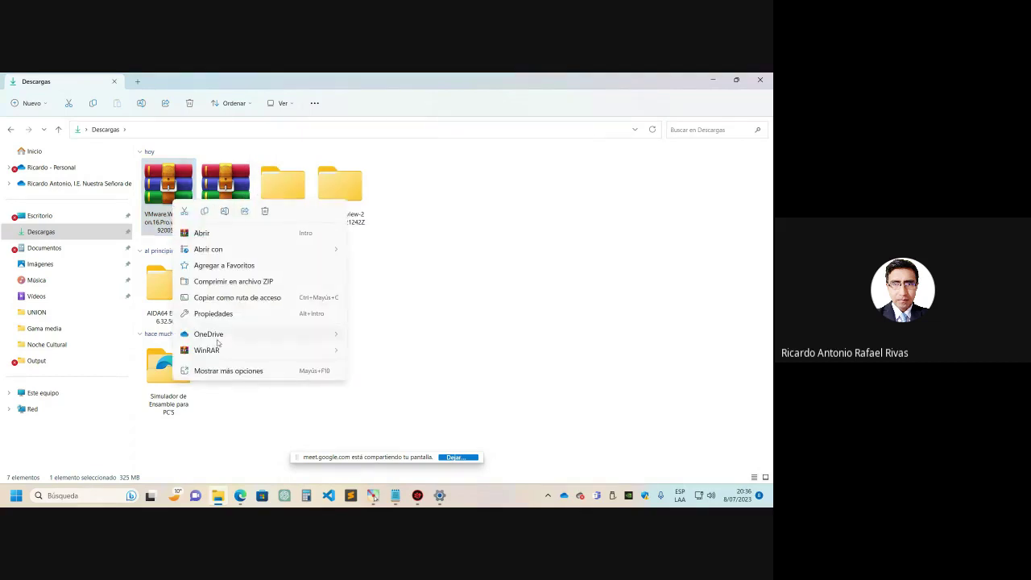
{"action": "mouse_move", "coordinate": [230, 353]}
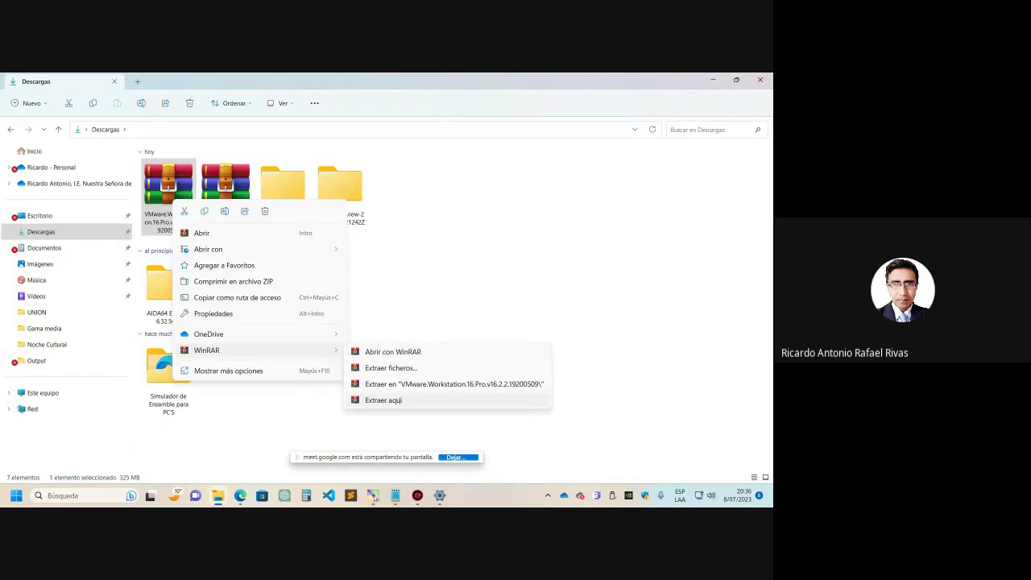
{"action": "left_click", "coordinate": [408, 401]}
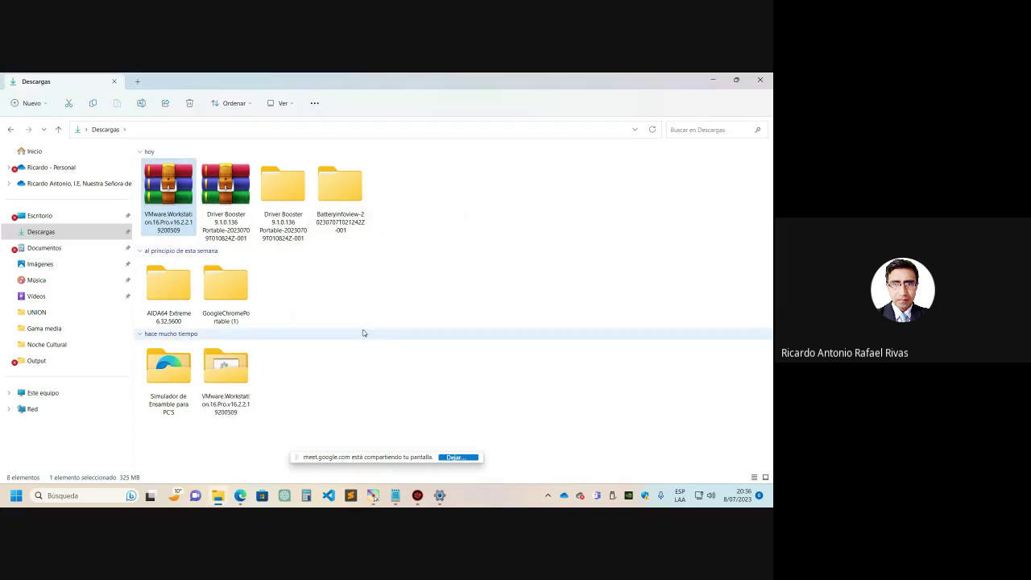
Circle the extracted VMware Workstation folder with a red ellipse, magnify it, and end the annotation.
{"action": "left_click", "coordinate": [246, 386]}
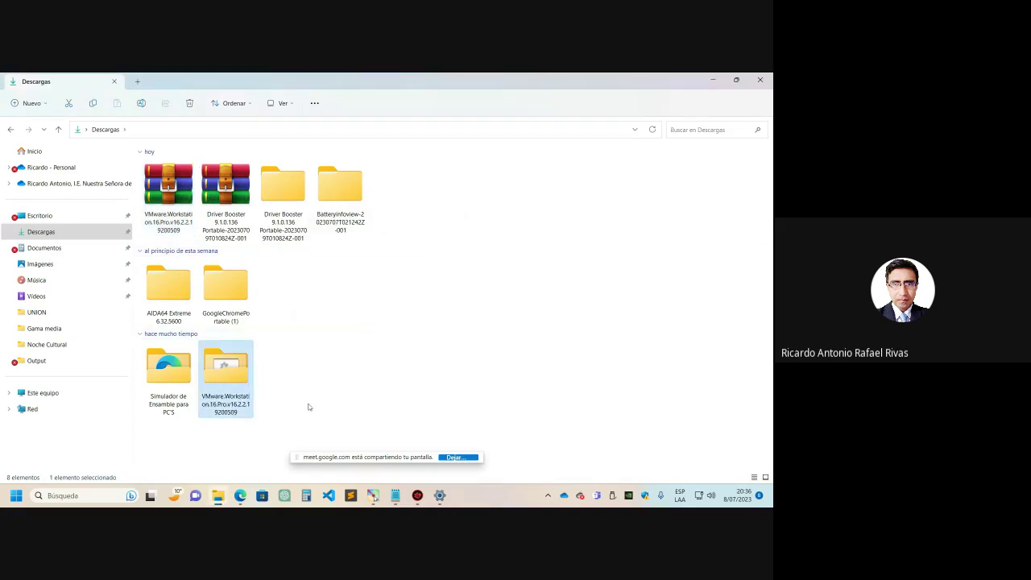
{"action": "left_click", "coordinate": [395, 496]}
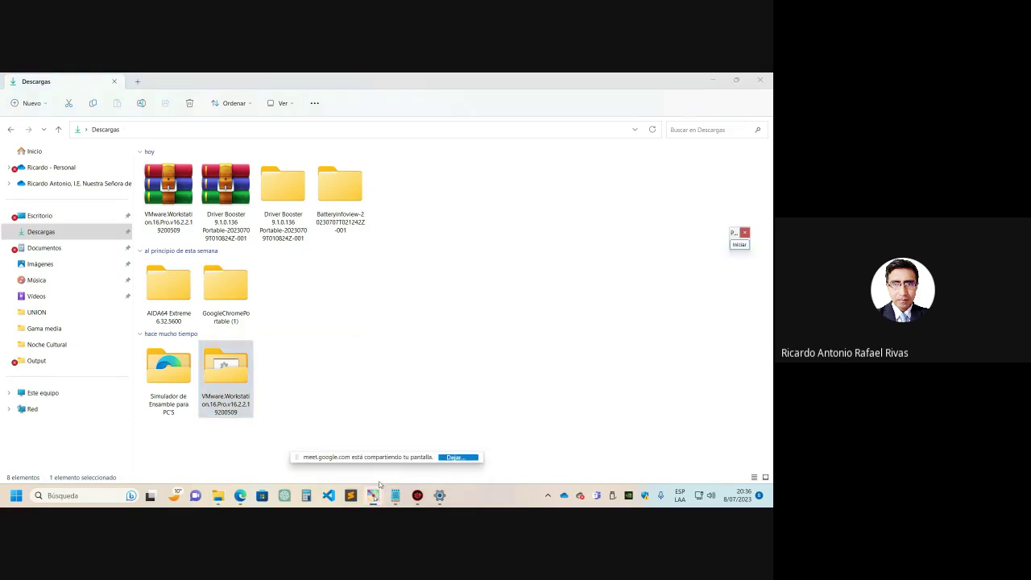
{"action": "key", "text": "ctrl+shift+alt+p"}
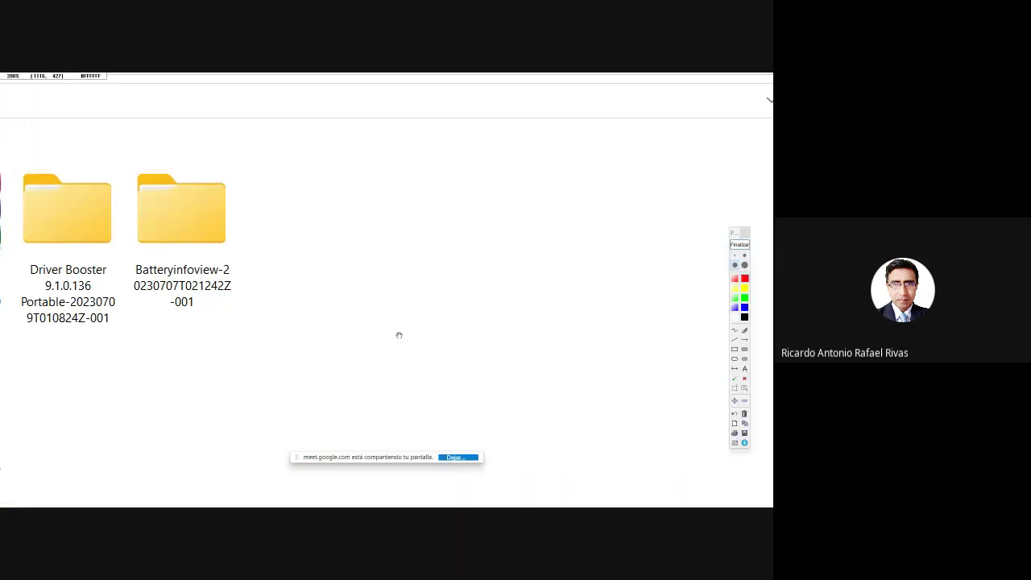
{"action": "scroll", "coordinate": [399, 335], "scroll_direction": "down", "scroll_amount": 2}
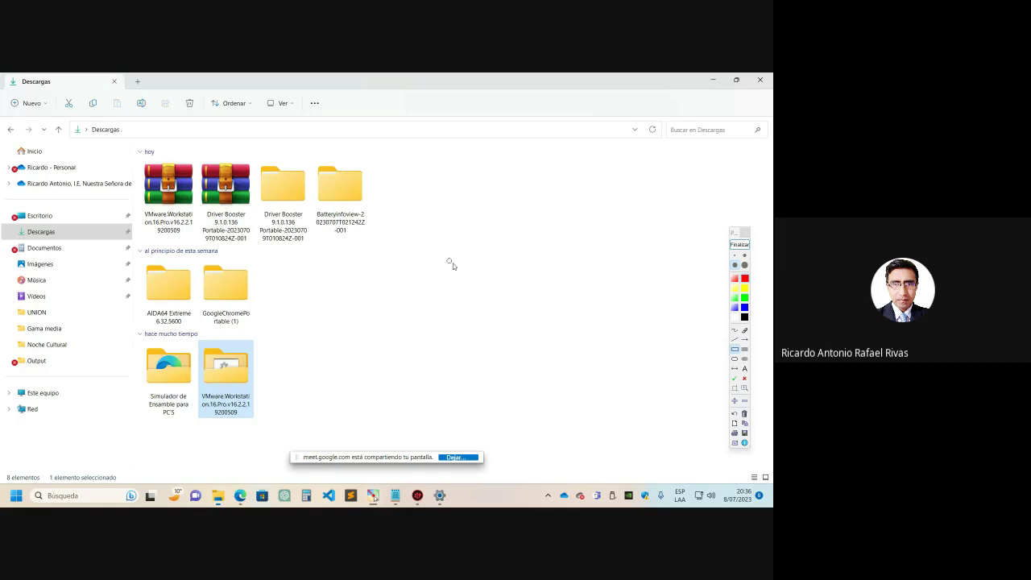
{"action": "left_click", "coordinate": [735, 358]}
{"action": "left_click_drag", "start_coordinate": [191, 340], "coordinate": [266, 430]}
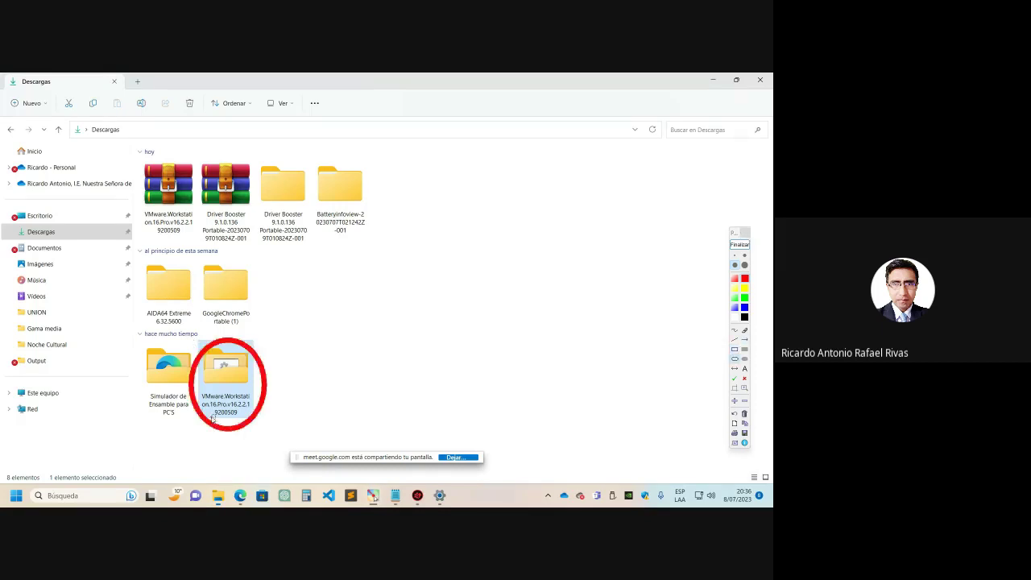
{"action": "scroll", "coordinate": [212, 417], "scroll_direction": "up", "scroll_amount": 4}
{"action": "left_click", "coordinate": [740, 244]}
Open the extracted VMware Workstation folder and point a red arrow at the _Instalar script, magnifying it before ending the annotation.
{"action": "double_click", "coordinate": [230, 371]}
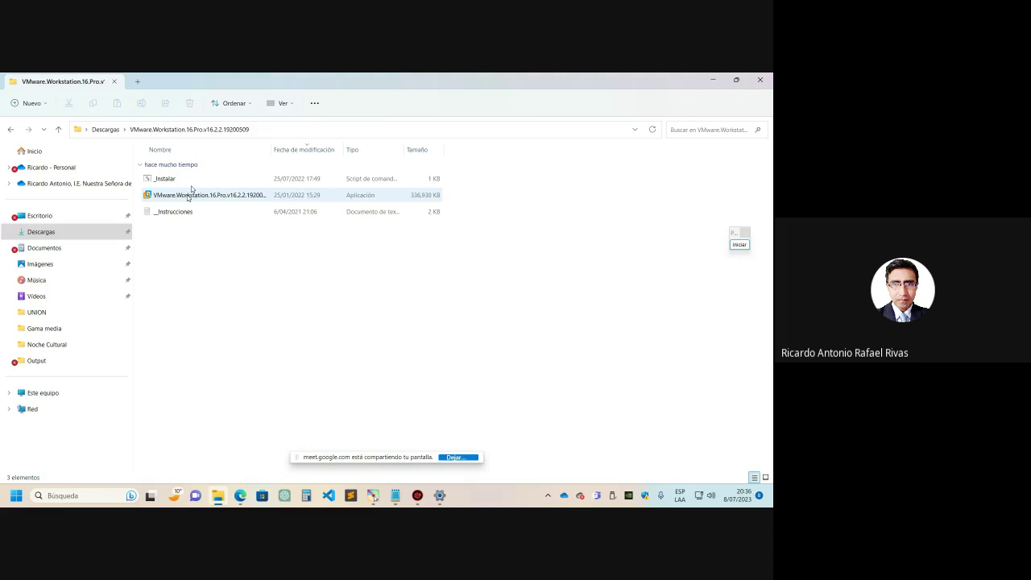
{"action": "left_click", "coordinate": [739, 244]}
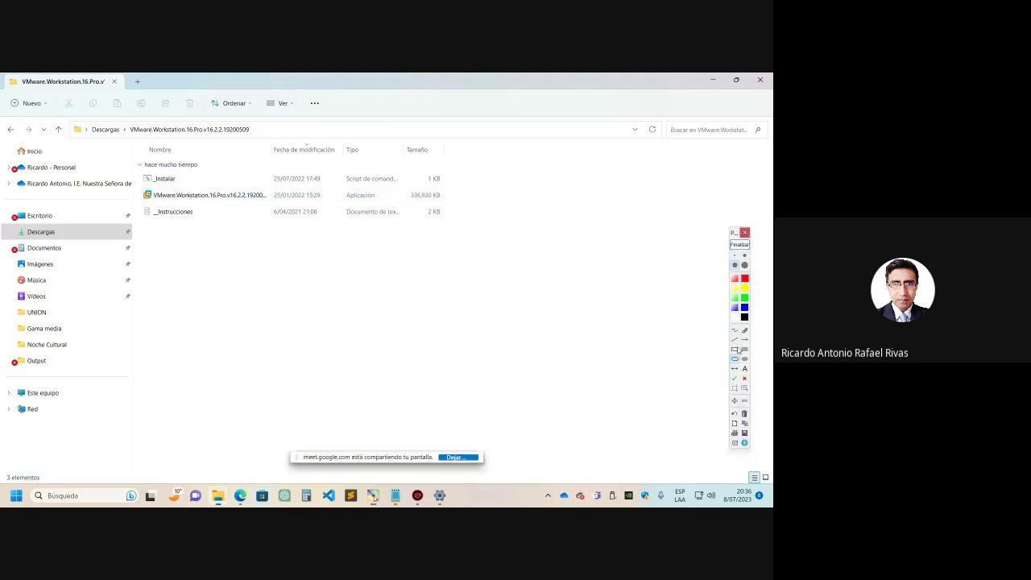
{"action": "left_click", "coordinate": [744, 339]}
{"action": "left_click_drag", "start_coordinate": [273, 179], "coordinate": [185, 181]}
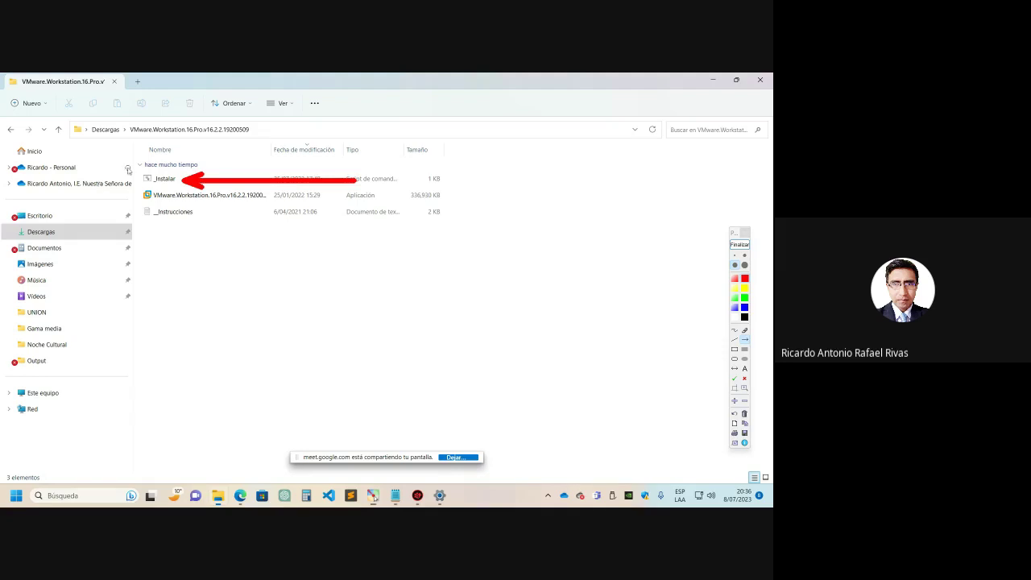
{"action": "key", "text": "z"}
{"action": "key", "text": "z"}
{"action": "key", "text": "z"}
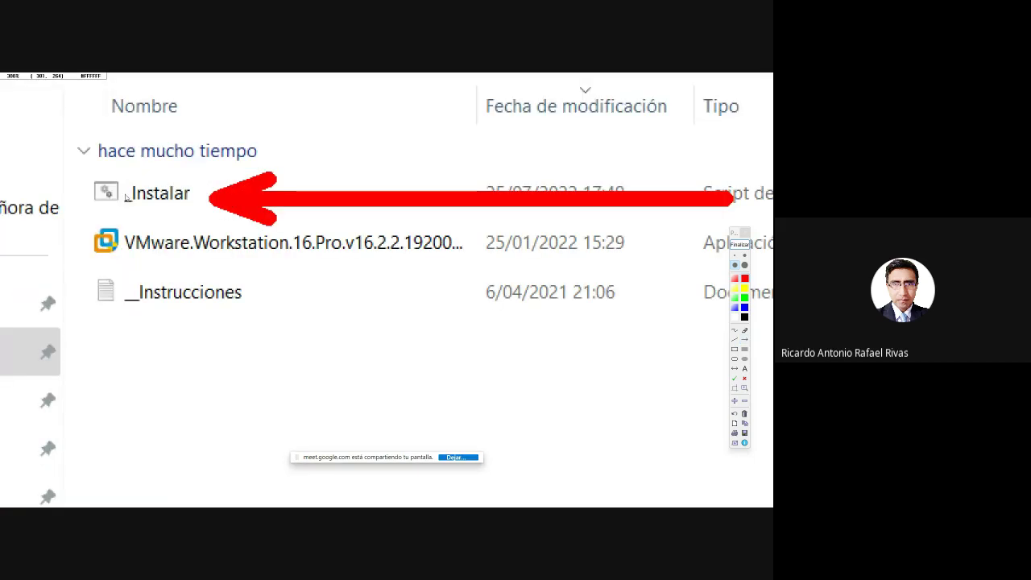
{"action": "key", "text": "z"}
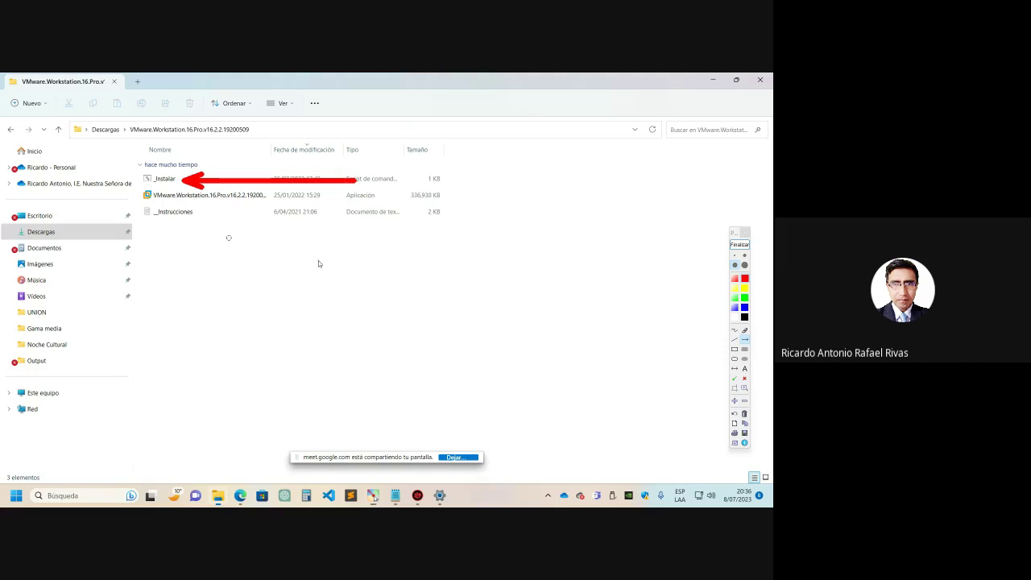
{"action": "left_click", "coordinate": [739, 244]}
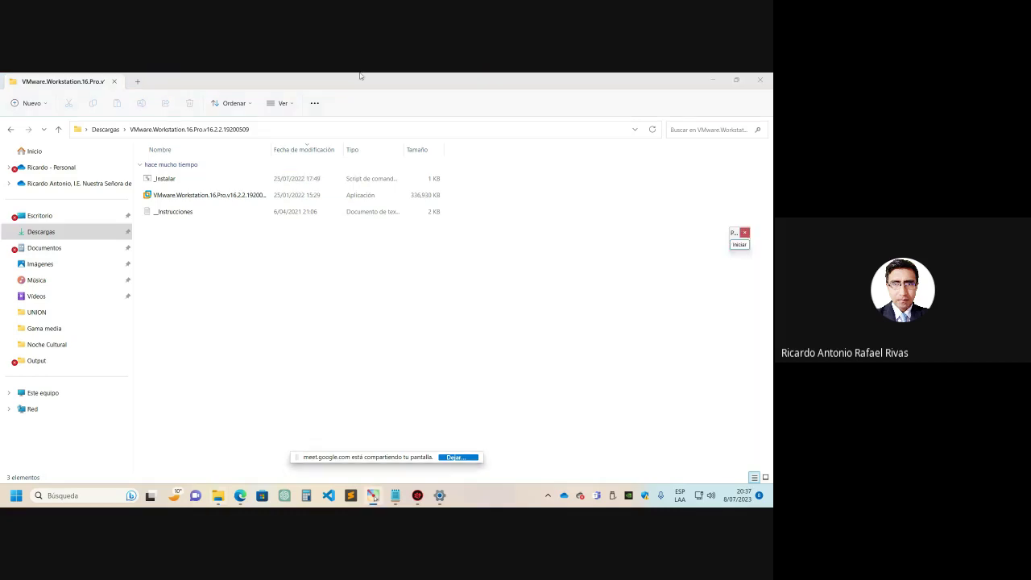
Place the VMware folder window side by side with the Meet call and run the _Instalar script.
{"action": "key", "text": "super+Right"}
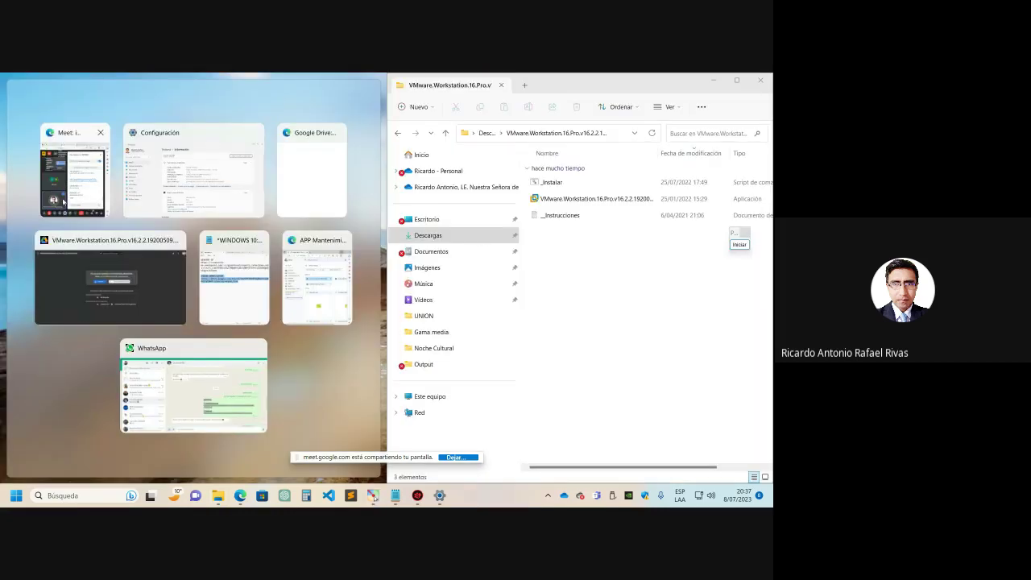
{"action": "left_click", "coordinate": [63, 201]}
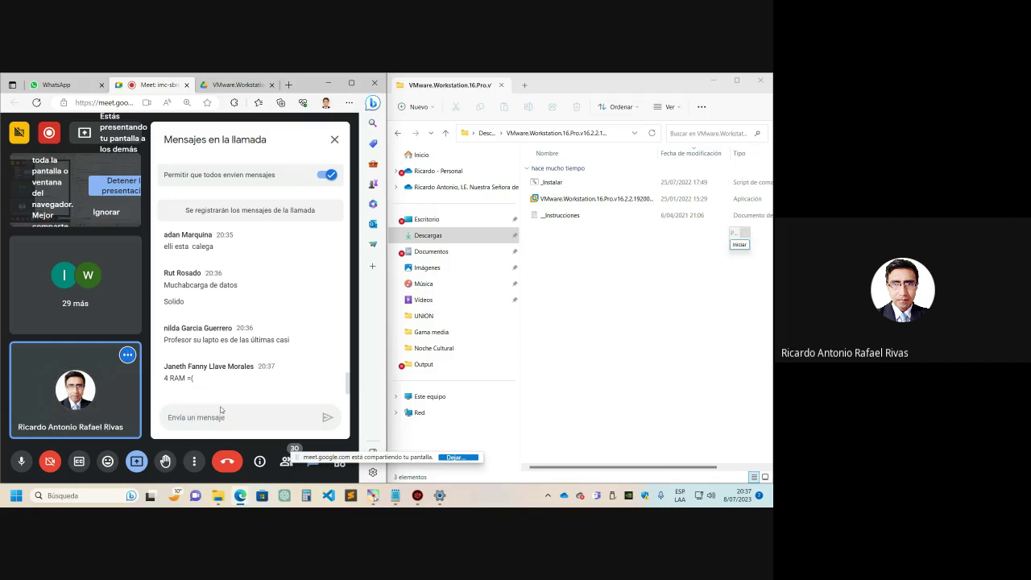
{"action": "left_click", "coordinate": [556, 183]}
{"action": "double_click", "coordinate": [556, 184]}
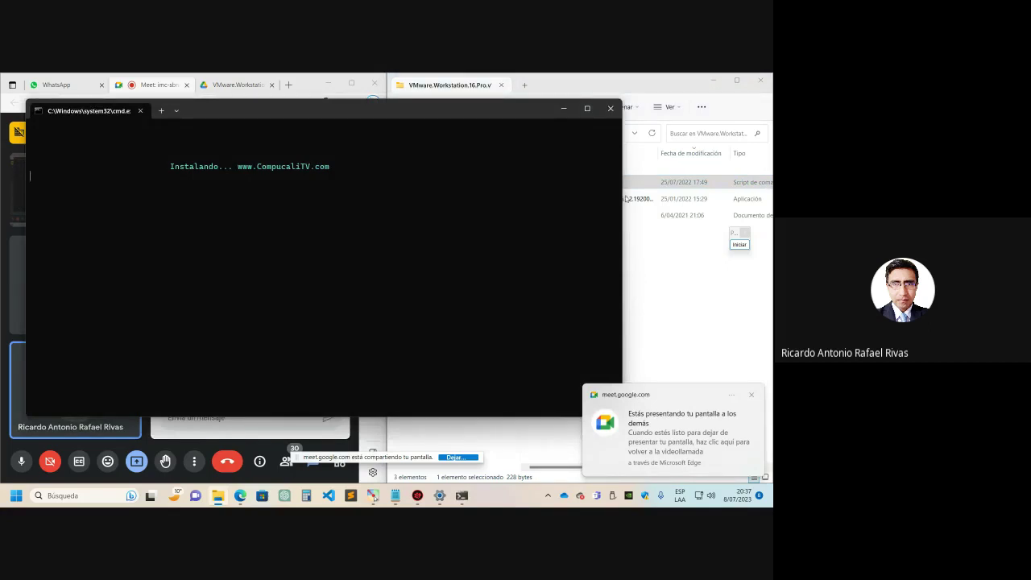
Draw a red arrow pointing at the "Instalando..." text in the console and magnify it for viewing.
{"action": "left_click_drag", "start_coordinate": [435, 348], "coordinate": [234, 190]}
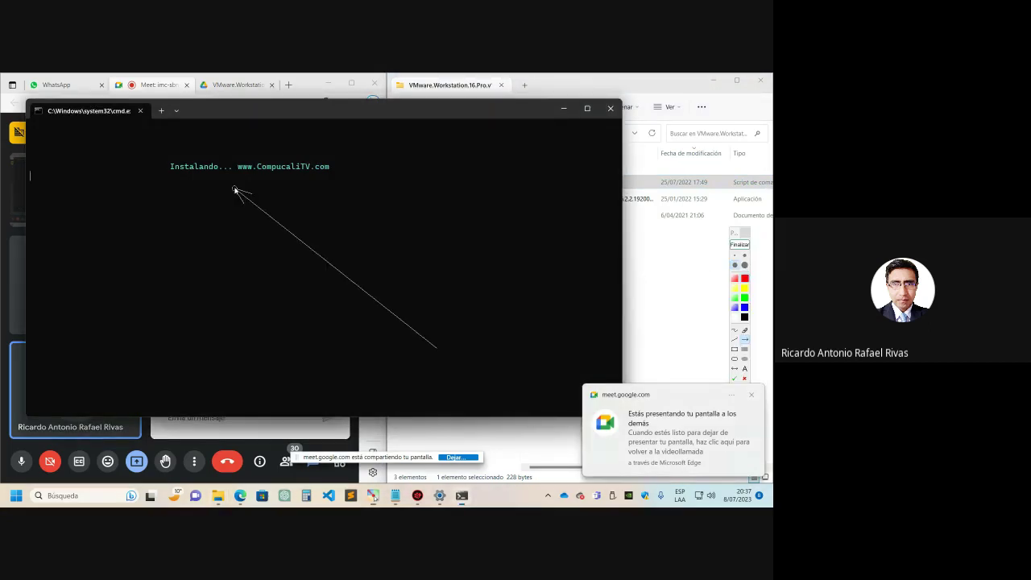
{"action": "scroll", "coordinate": [235, 190], "scroll_direction": "up", "scroll_amount": 1}
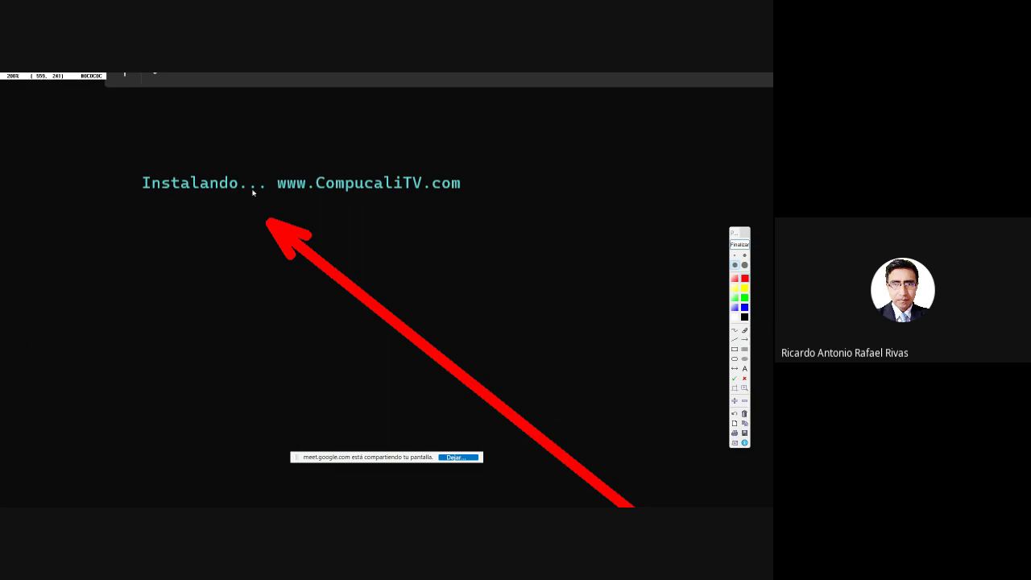
{"action": "scroll", "coordinate": [367, 184], "scroll_direction": "up", "scroll_amount": 1}
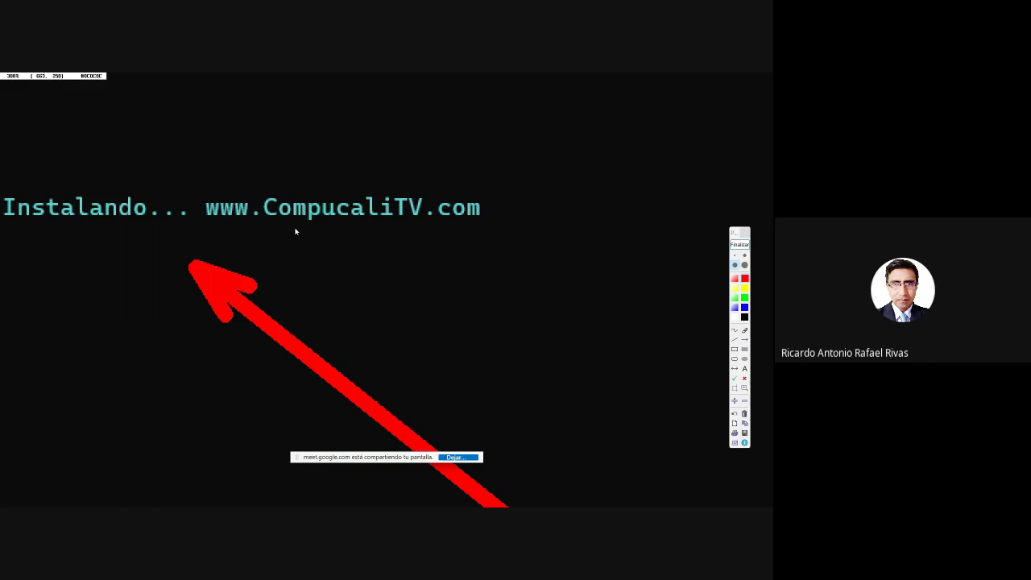
{"action": "key", "text": "Escape"}
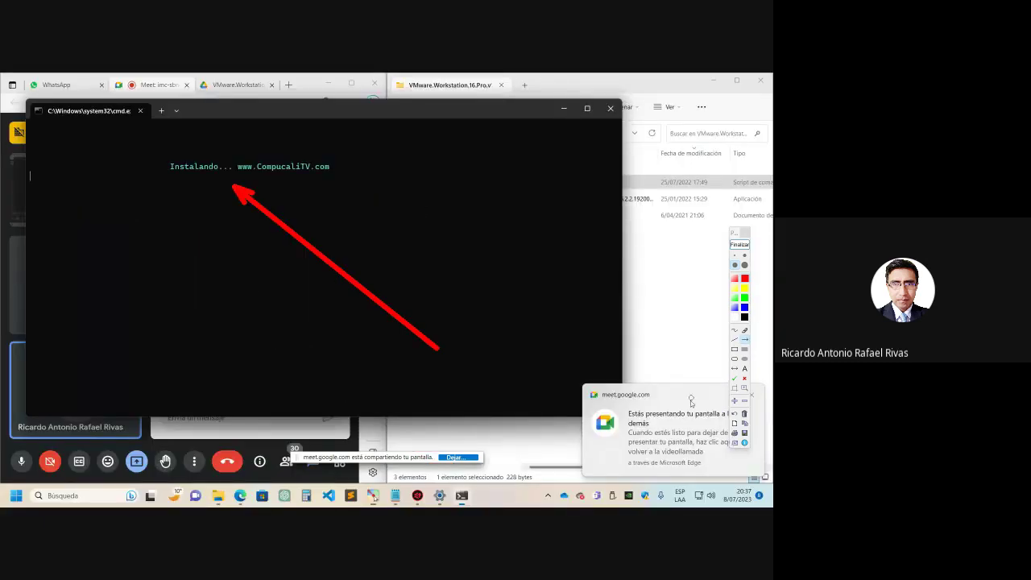
{"action": "left_click", "coordinate": [746, 346]}
{"action": "left_click_drag", "start_coordinate": [233, 159], "coordinate": [336, 176]}
{"action": "key", "text": "z"}
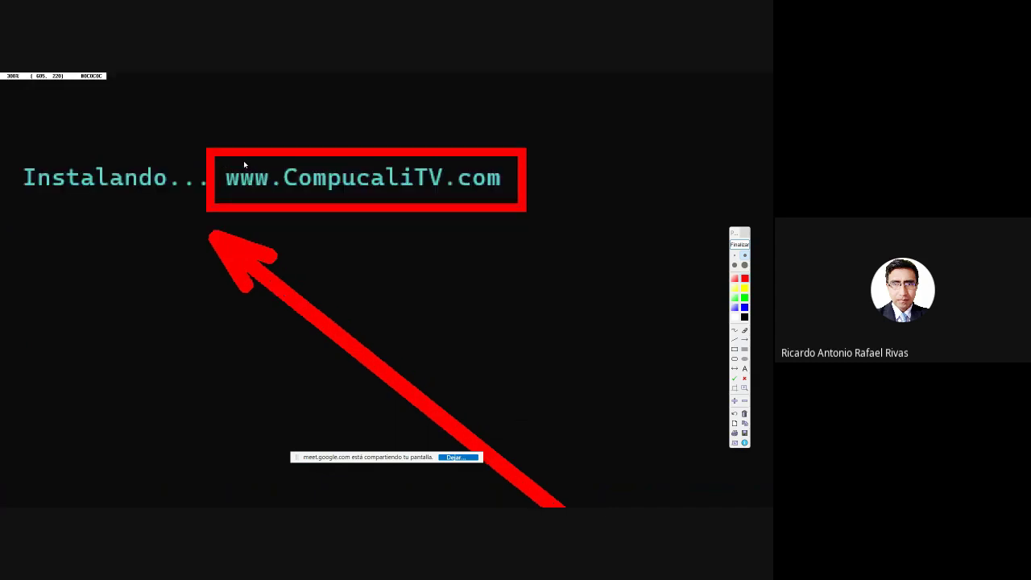
{"action": "scroll", "coordinate": [244, 165], "scroll_direction": "up", "scroll_amount": 1}
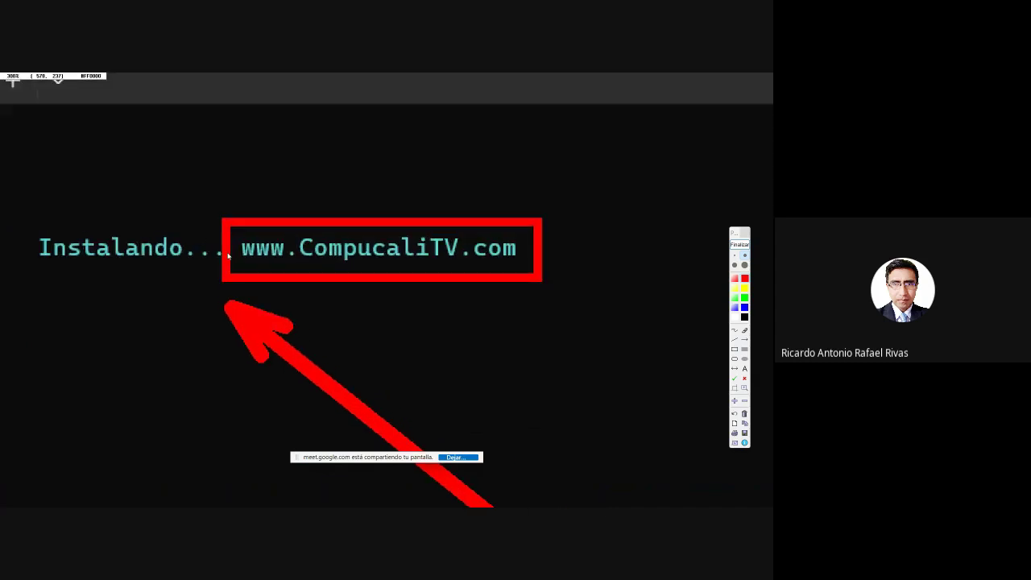
{"action": "key", "text": "Escape"}
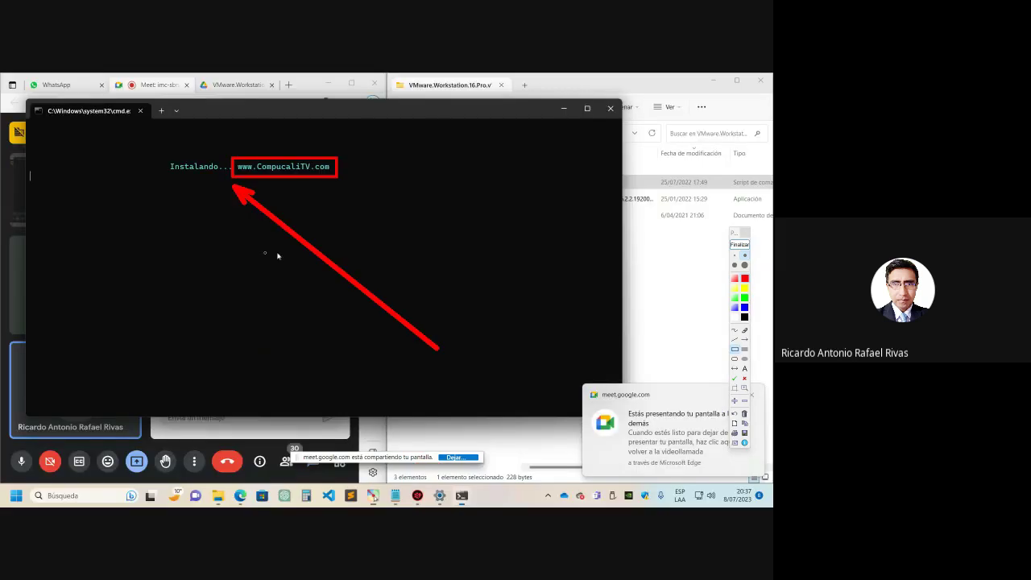
{"action": "left_click", "coordinate": [739, 244]}
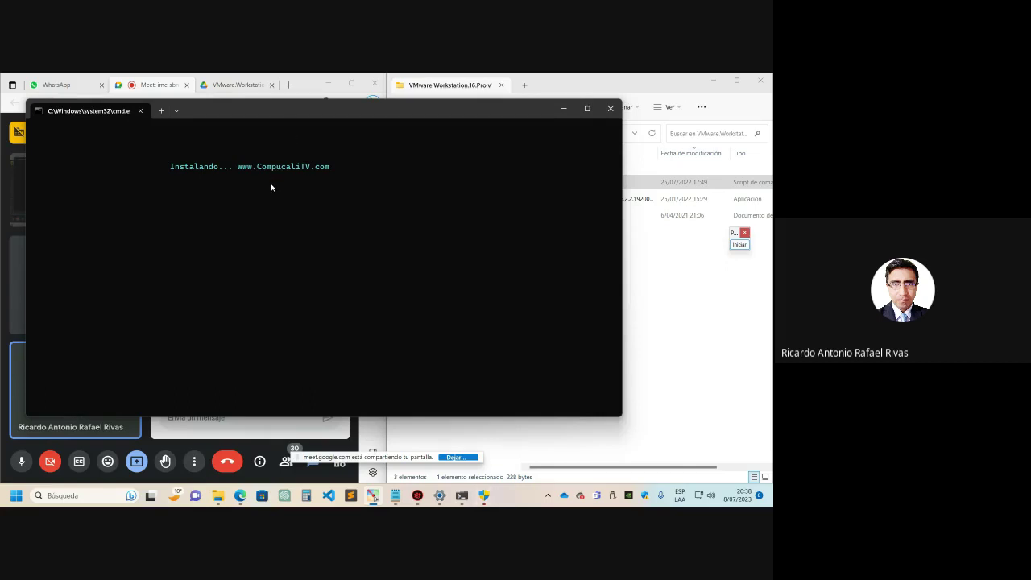
Move the installer console aside, then check the Meet call chat and the console's installation progress.
{"action": "left_click_drag", "start_coordinate": [478, 118], "coordinate": [558, 127]}
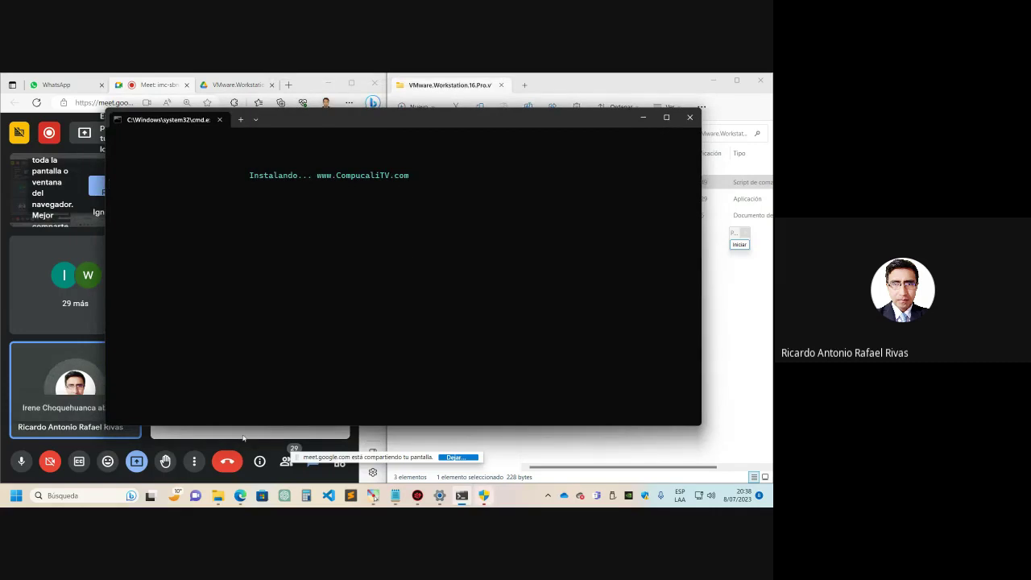
{"action": "left_click", "coordinate": [739, 385]}
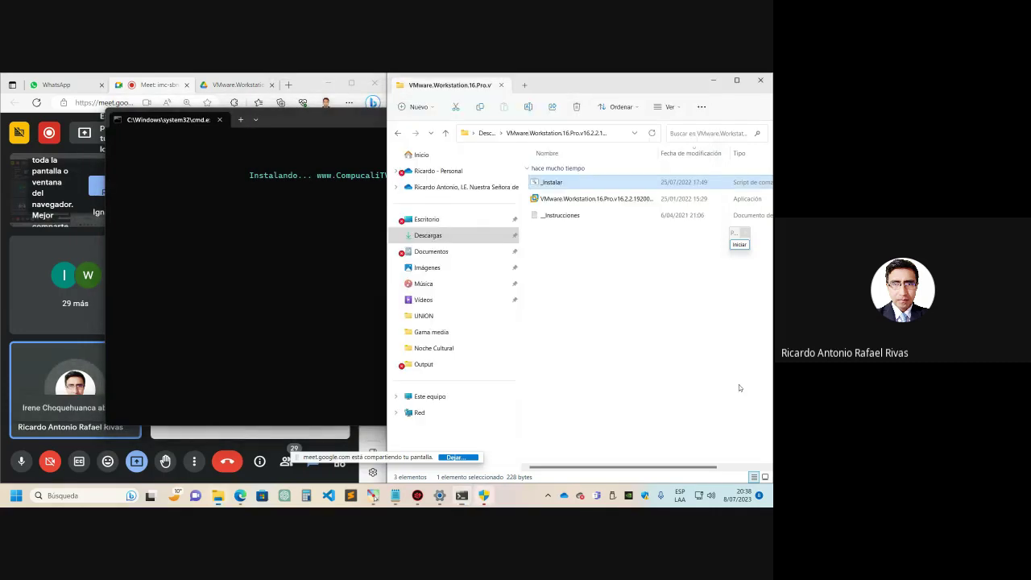
{"action": "left_click", "coordinate": [300, 83]}
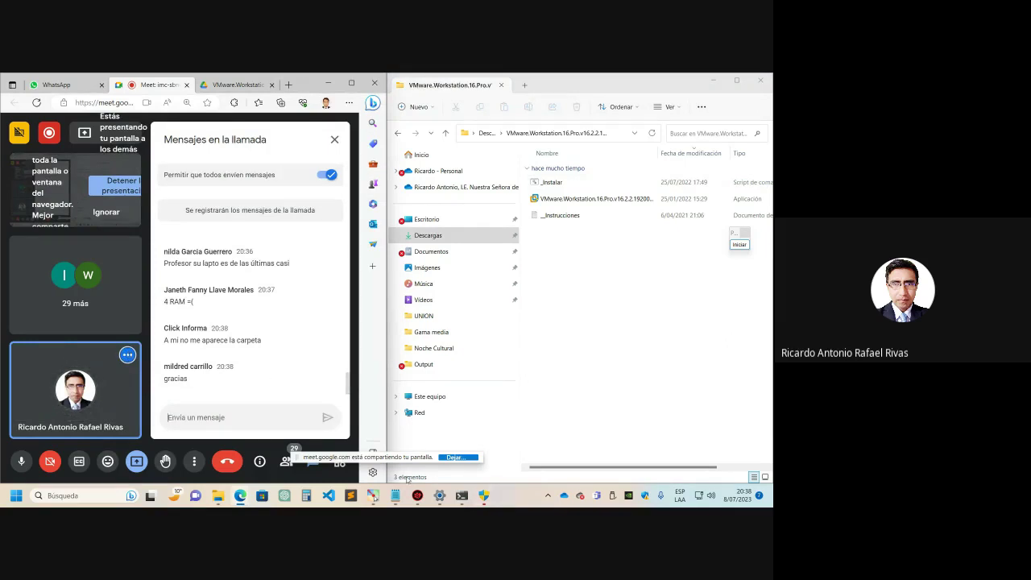
{"action": "left_click", "coordinate": [462, 495]}
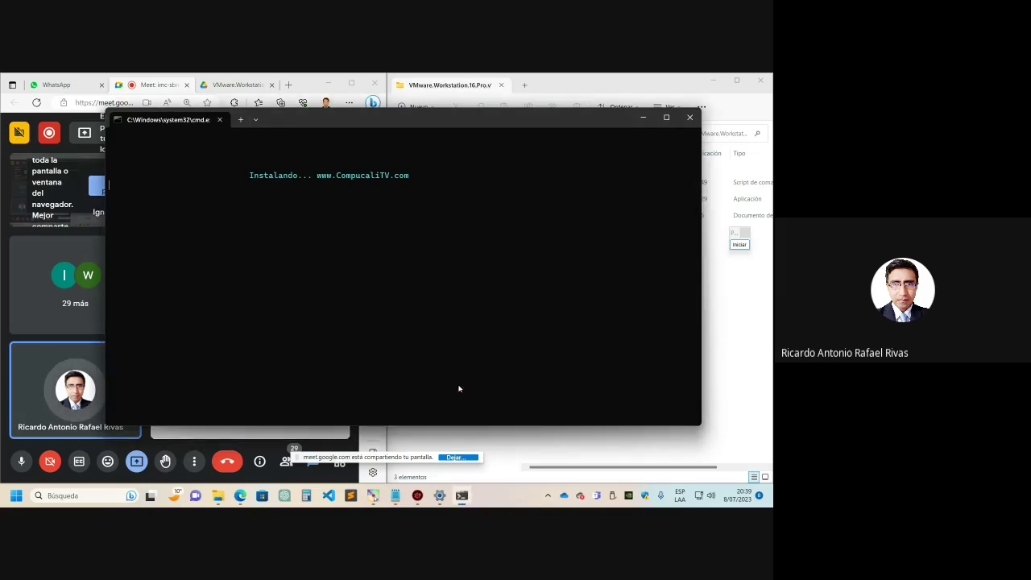
{"action": "left_click", "coordinate": [143, 87]}
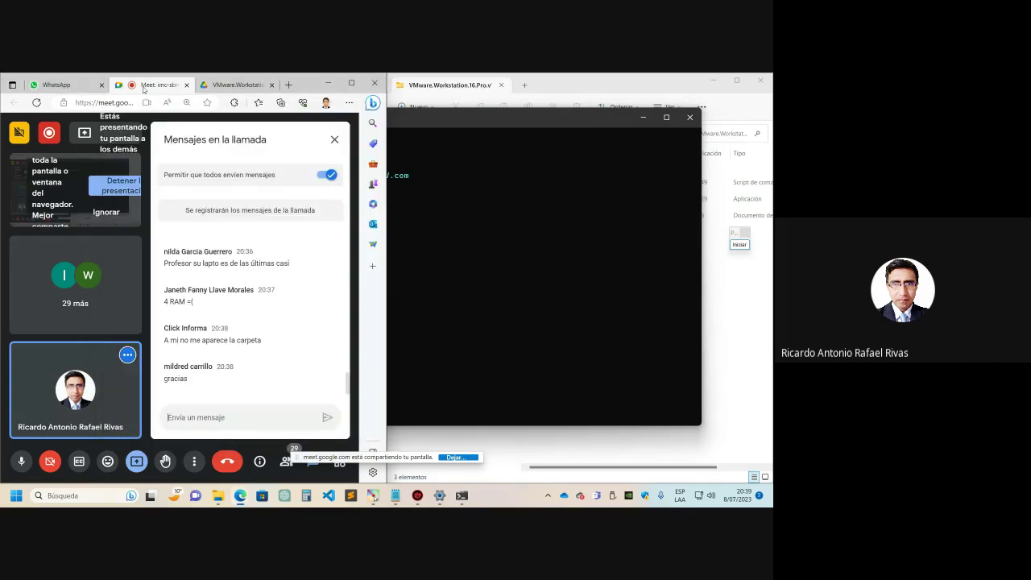
Show the desktop and delete the three video files in its fifth icon column.
{"action": "left_click", "coordinate": [519, 122]}
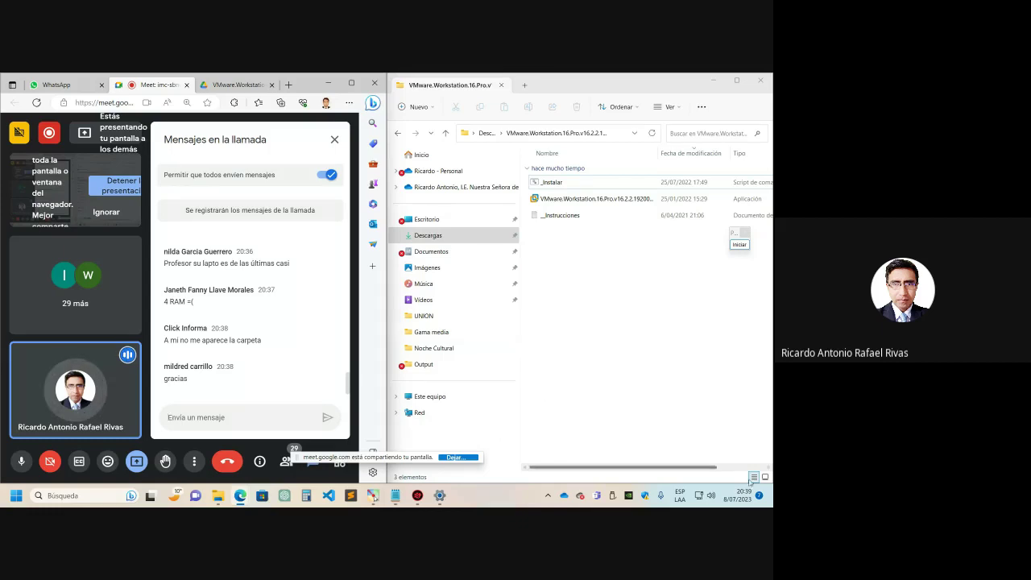
{"action": "key", "text": "super+d"}
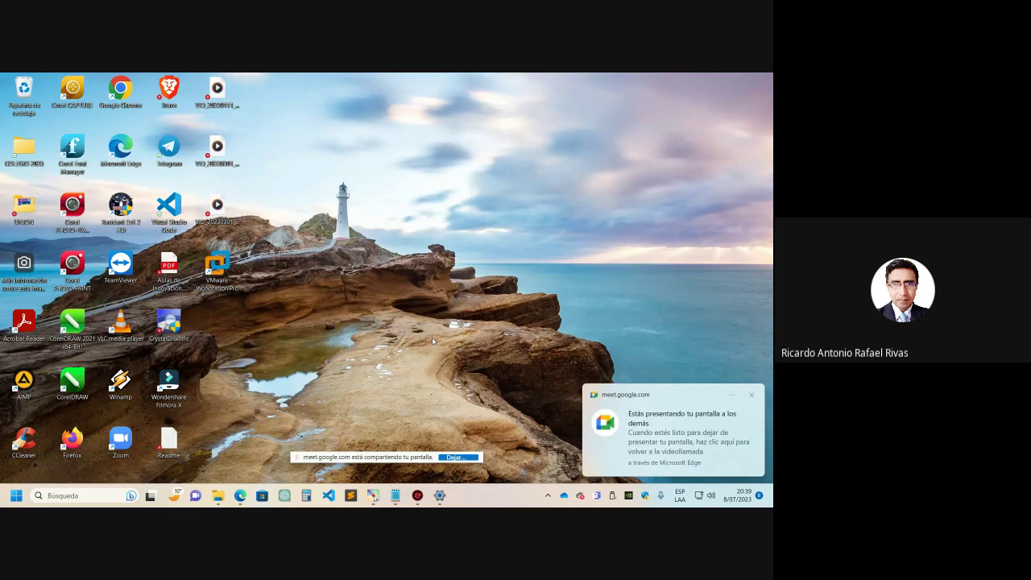
{"action": "left_click_drag", "start_coordinate": [267, 73], "coordinate": [195, 227]}
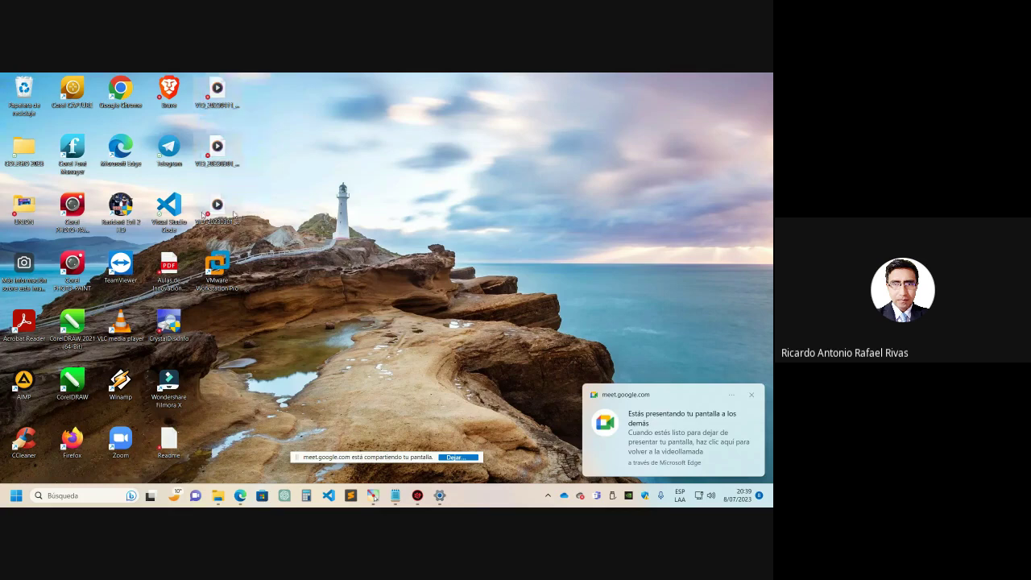
{"action": "key", "text": "Delete"}
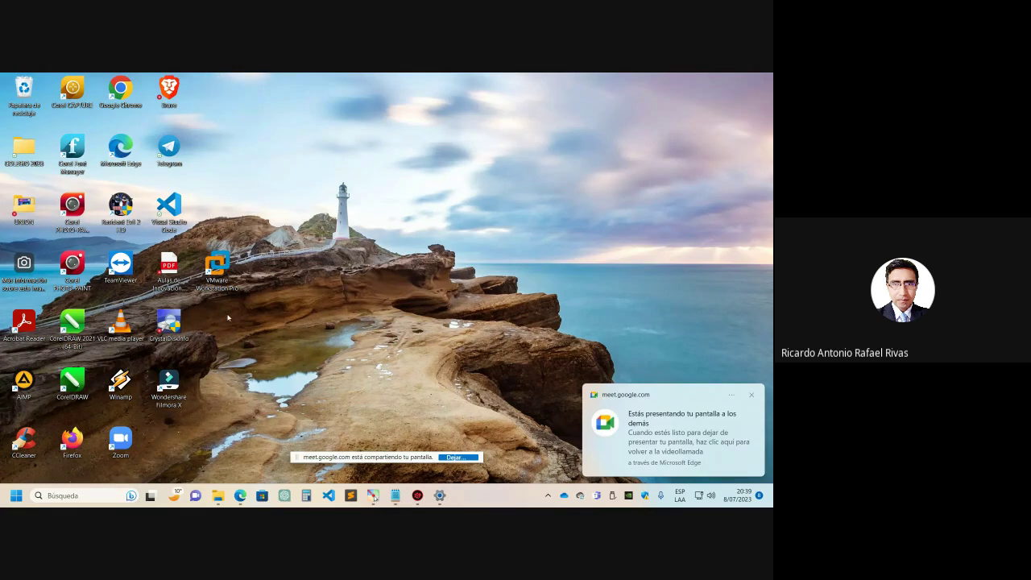
Move the VMware Workstation Pro shortcut to the top of the fifth icon column and shift the CrystalDiskInfo and Wondershare Filmora X icons up.
{"action": "left_click_drag", "start_coordinate": [217, 266], "coordinate": [274, 121]}
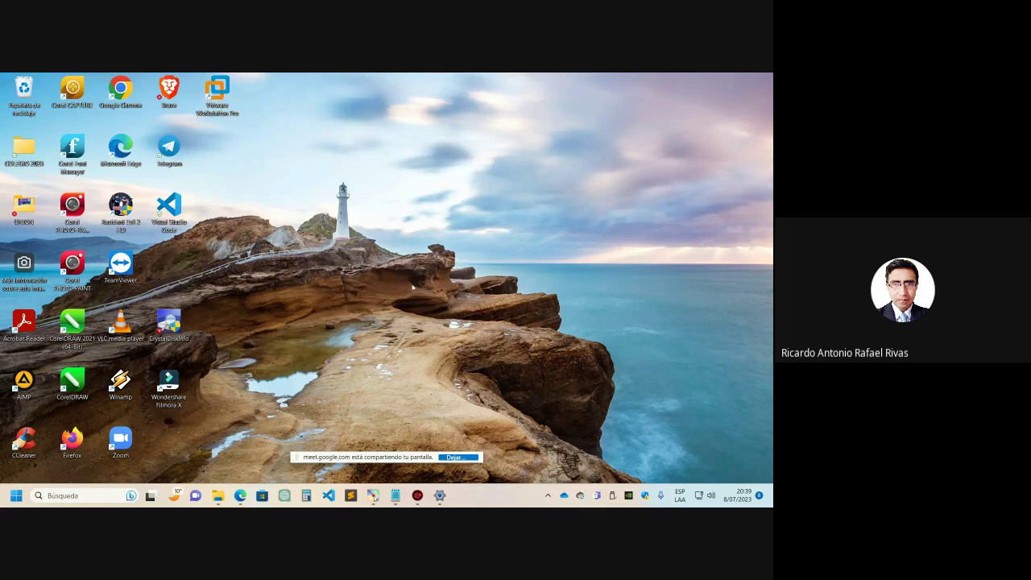
{"action": "left_click_drag", "start_coordinate": [186, 324], "coordinate": [172, 274]}
{"action": "left_click_drag", "start_coordinate": [169, 385], "coordinate": [164, 329]}
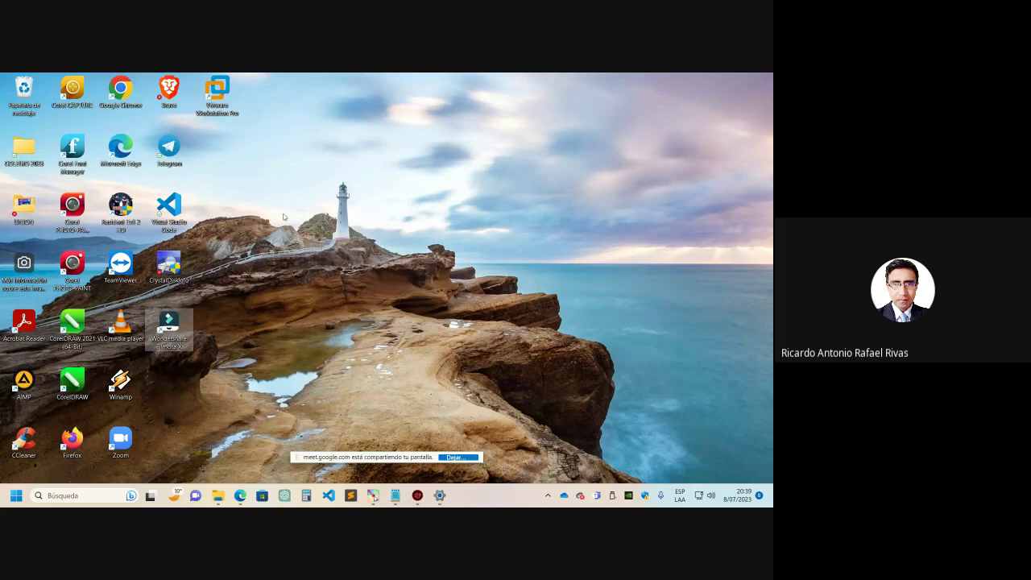
{"action": "left_click", "coordinate": [234, 117]}
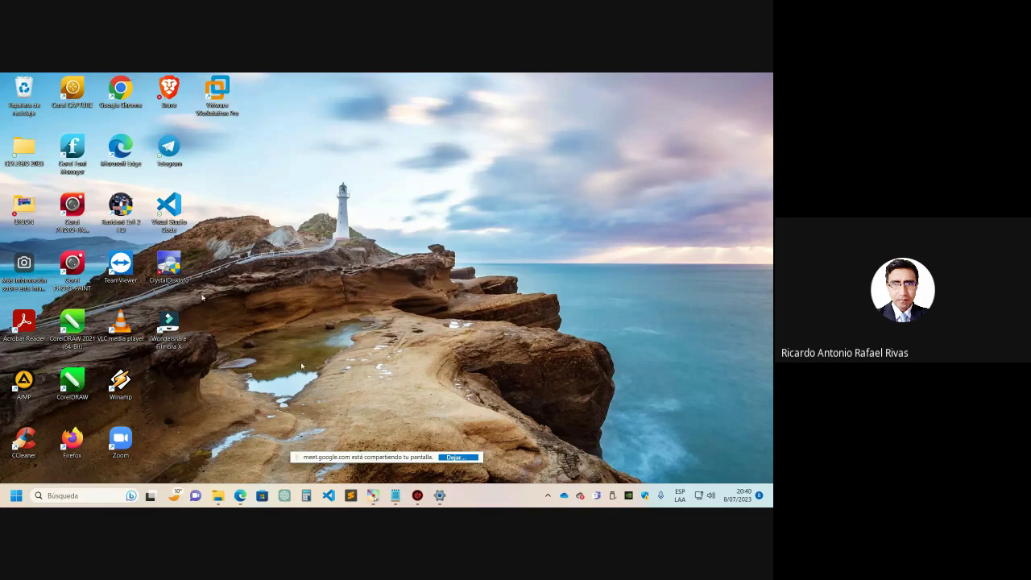
Bring back the Meet call window and snap it to one half of the screen, keeping the desktop icons uncovered.
{"action": "mouse_move", "coordinate": [240, 494]}
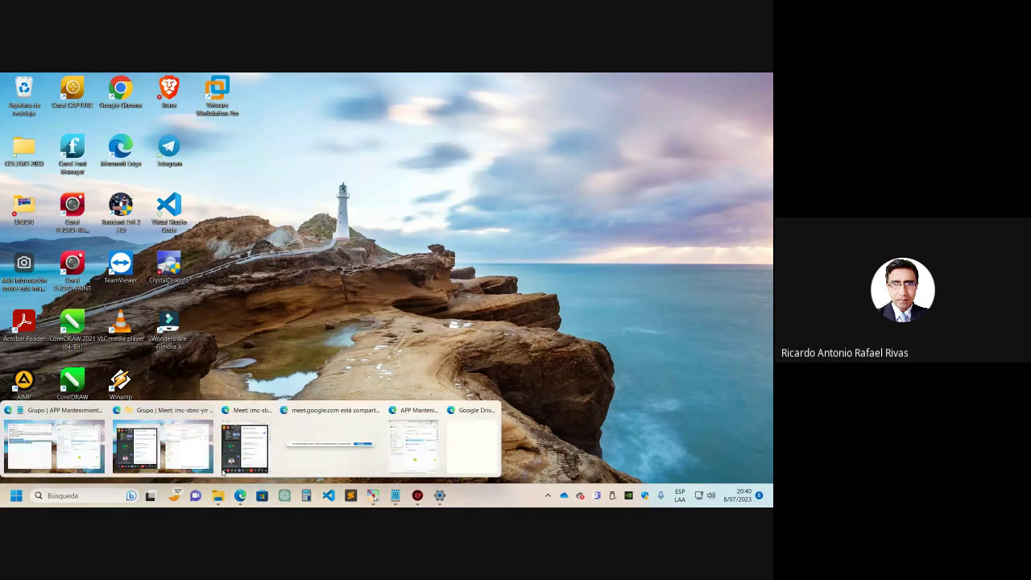
{"action": "left_click", "coordinate": [244, 450]}
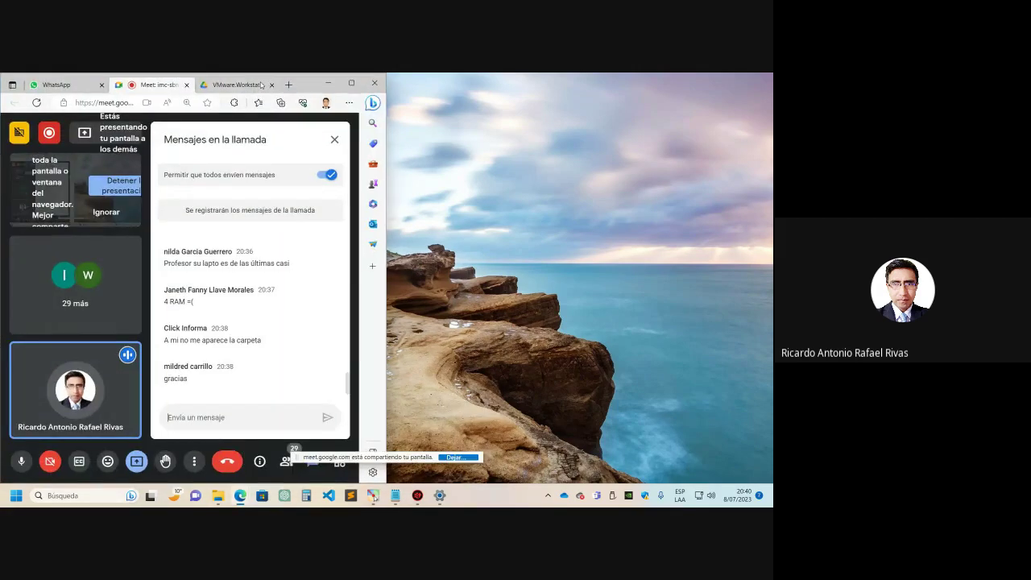
{"action": "double_click", "coordinate": [261, 84]}
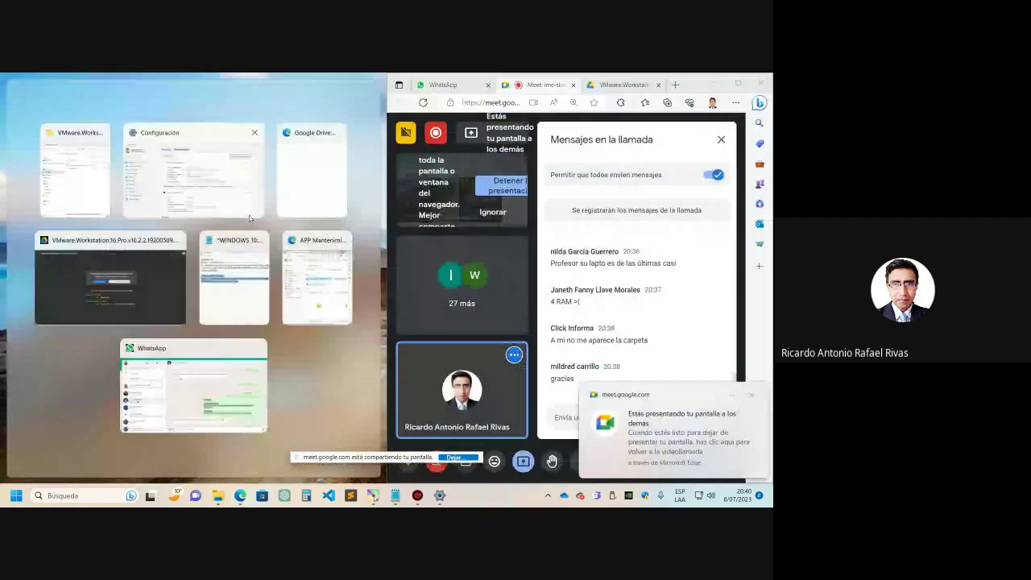
{"action": "left_click", "coordinate": [254, 75]}
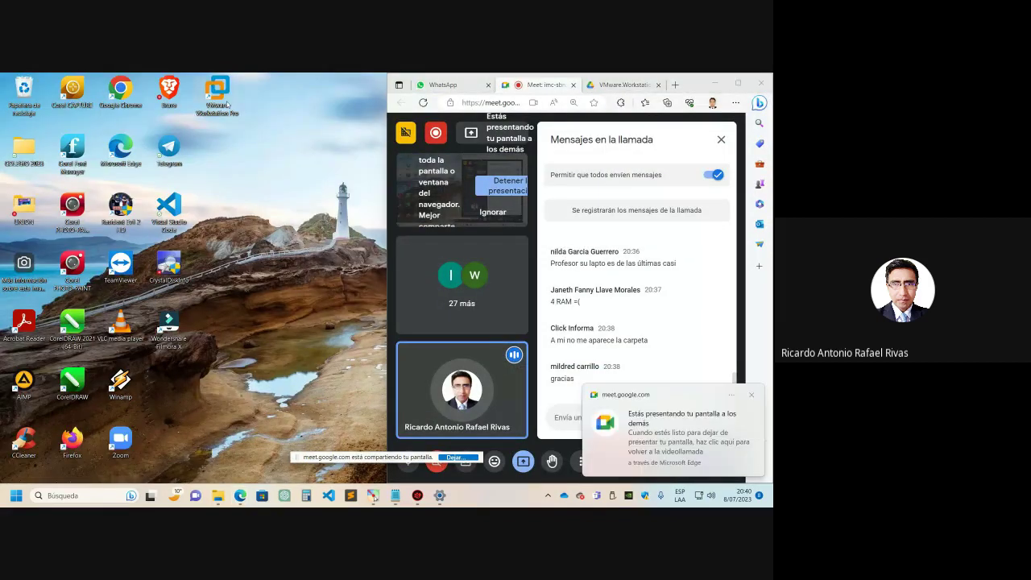
Circle the VMware Workstation Pro desktop shortcut with a red ellipse annotation, then end the annotation.
{"action": "mouse_move", "coordinate": [439, 495]}
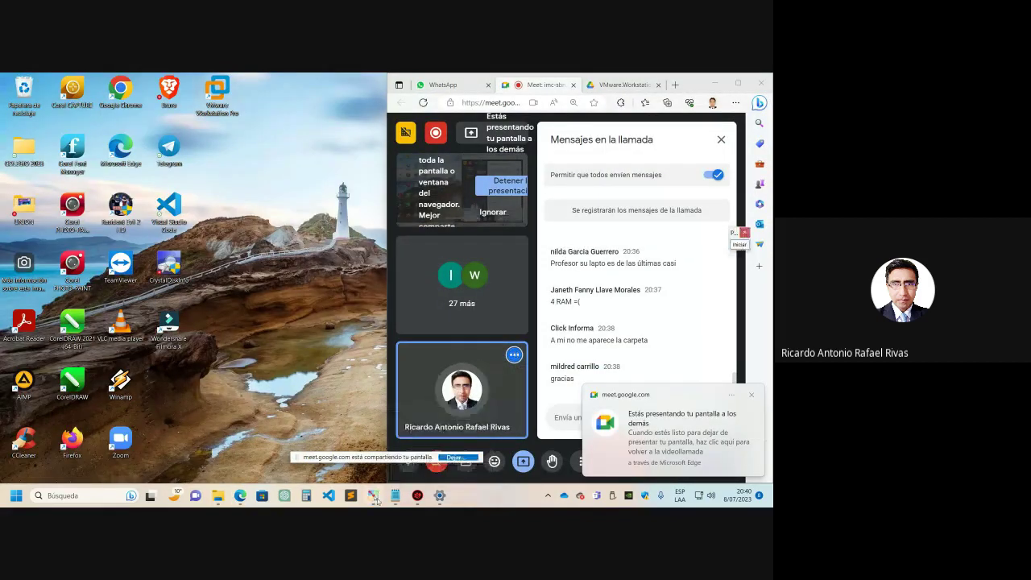
{"action": "left_click", "coordinate": [740, 244]}
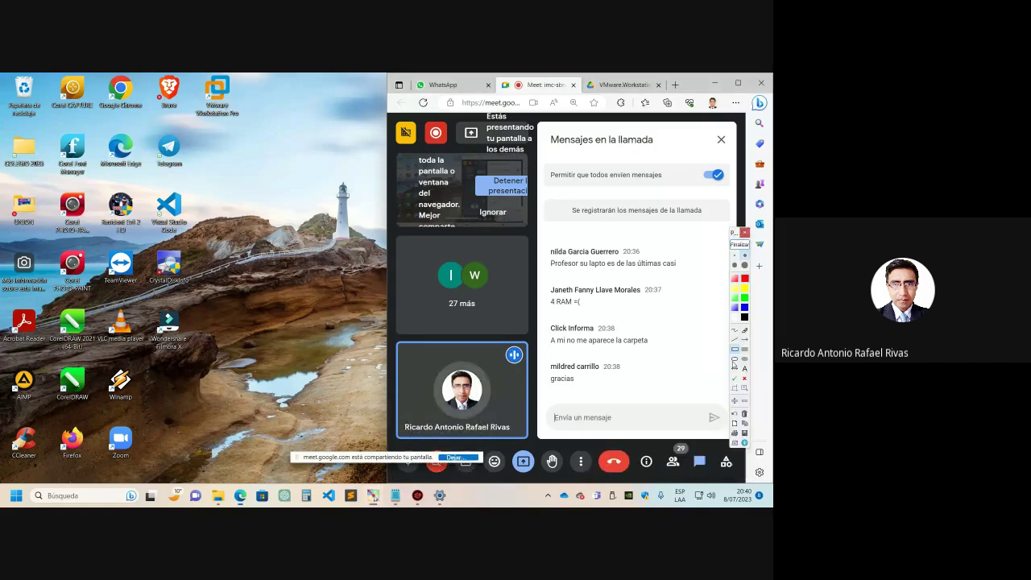
{"action": "mouse_move", "coordinate": [190, 76]}
{"action": "left_mouse_down"}
{"action": "mouse_move", "coordinate": [247, 137]}
{"action": "mouse_move", "coordinate": [200, 77]}
{"action": "left_mouse_up"}
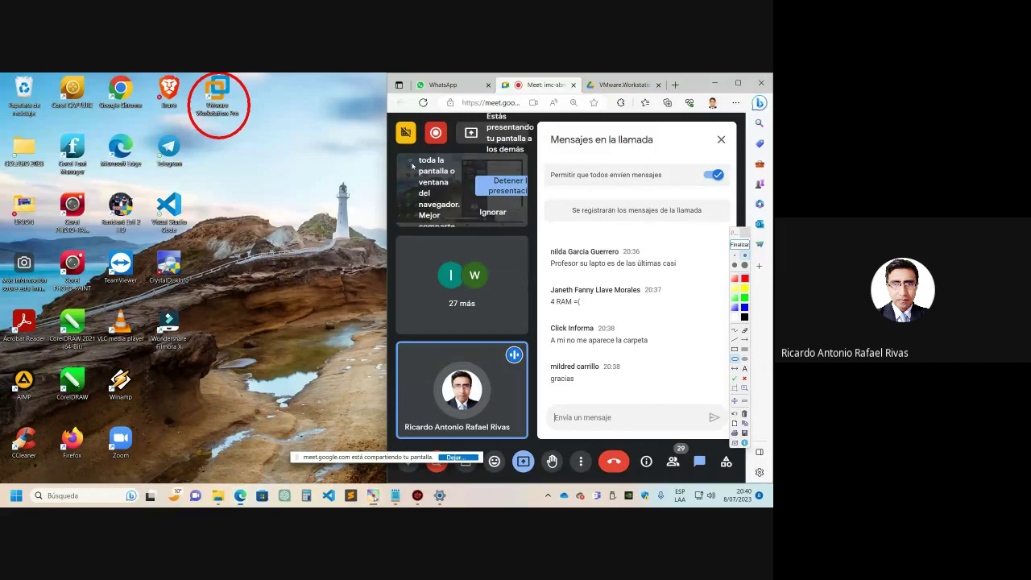
{"action": "left_click", "coordinate": [739, 243]}
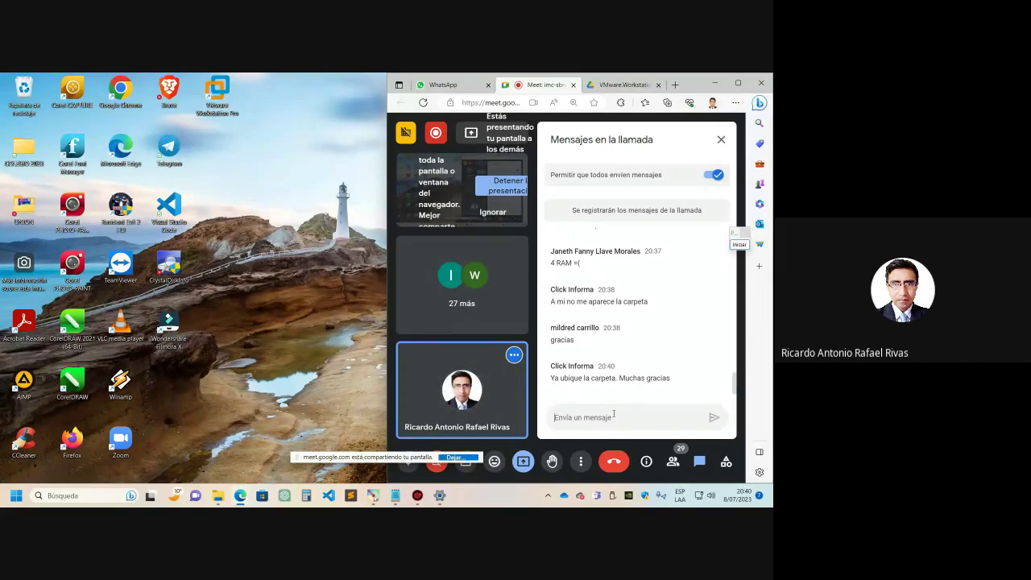
Check the Meet chat for participants' progress, then restart the annotation and circle the VMware Workstation Pro shortcut again.
{"action": "left_click", "coordinate": [237, 99]}
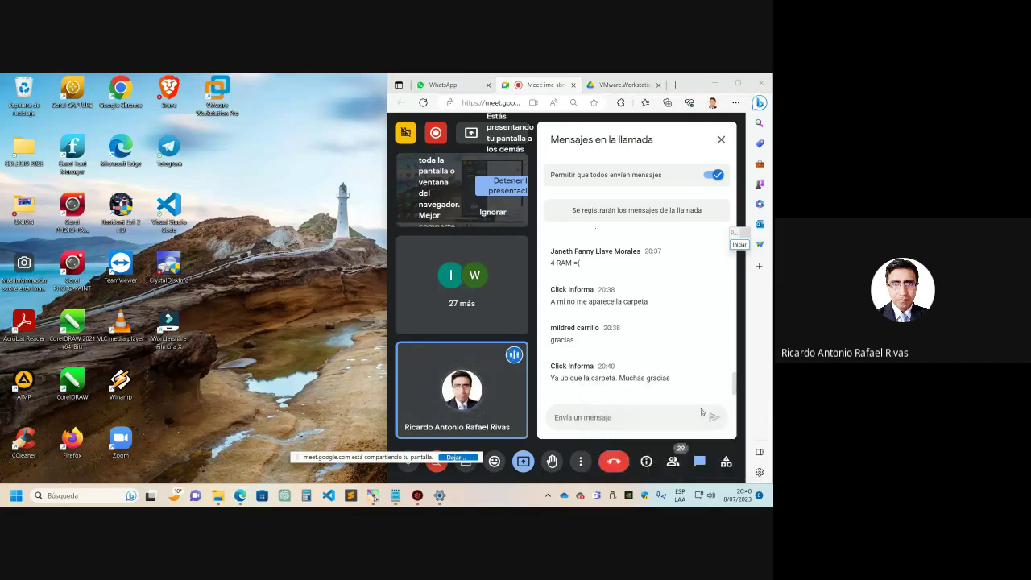
{"action": "left_click", "coordinate": [701, 412]}
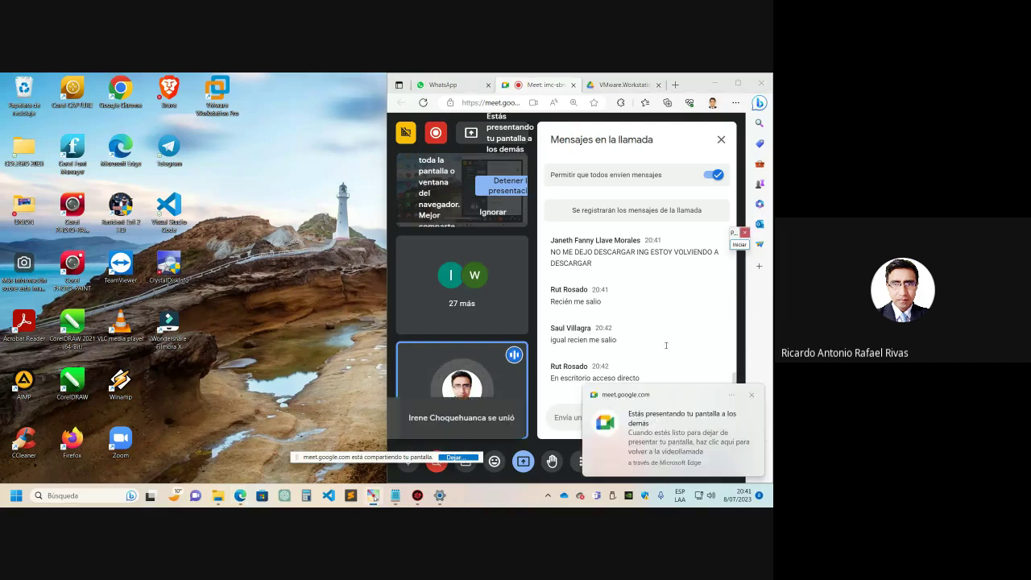
{"action": "left_click", "coordinate": [739, 243]}
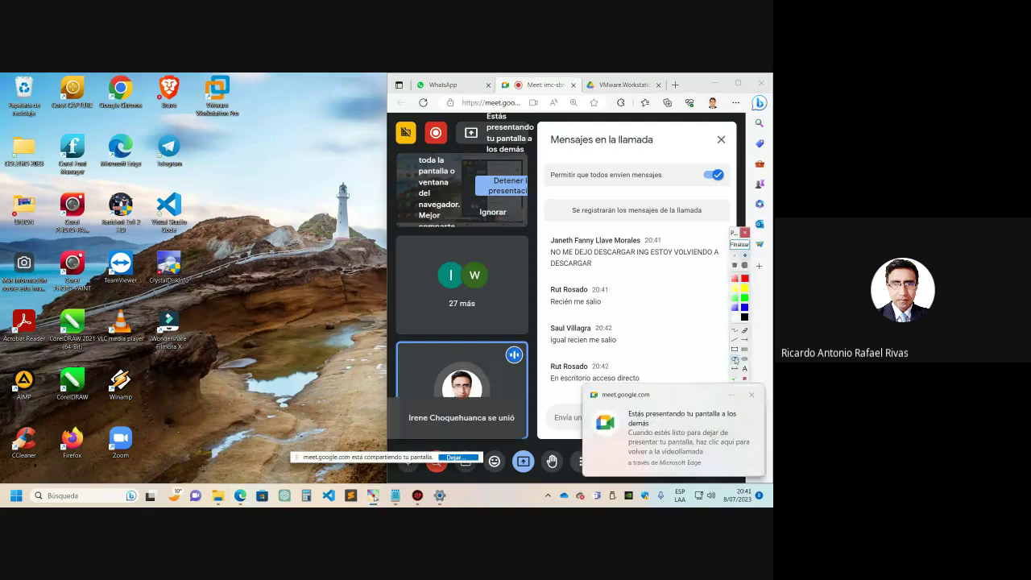
{"action": "left_click", "coordinate": [735, 360]}
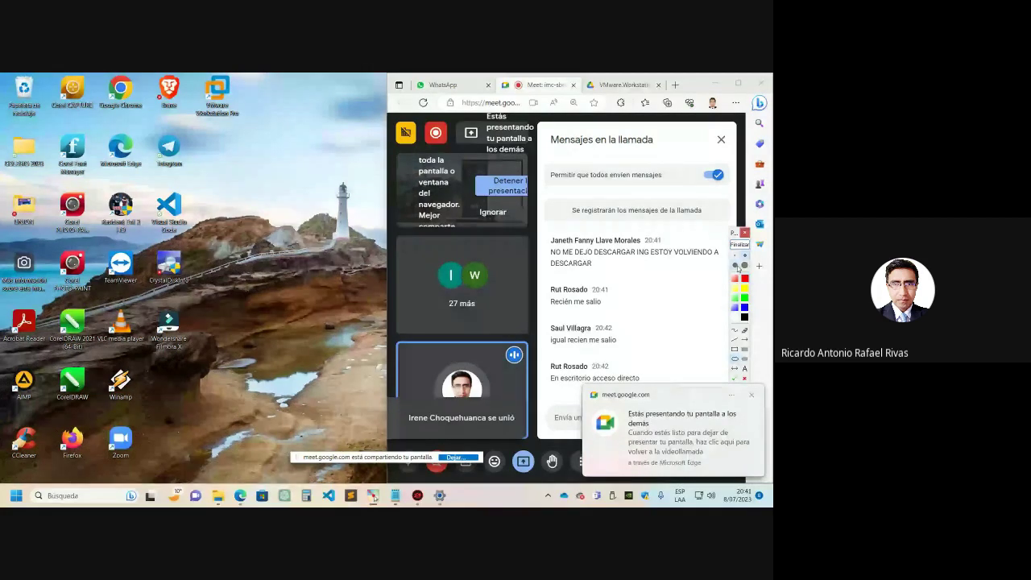
{"action": "left_click_drag", "start_coordinate": [187, 73], "coordinate": [249, 138]}
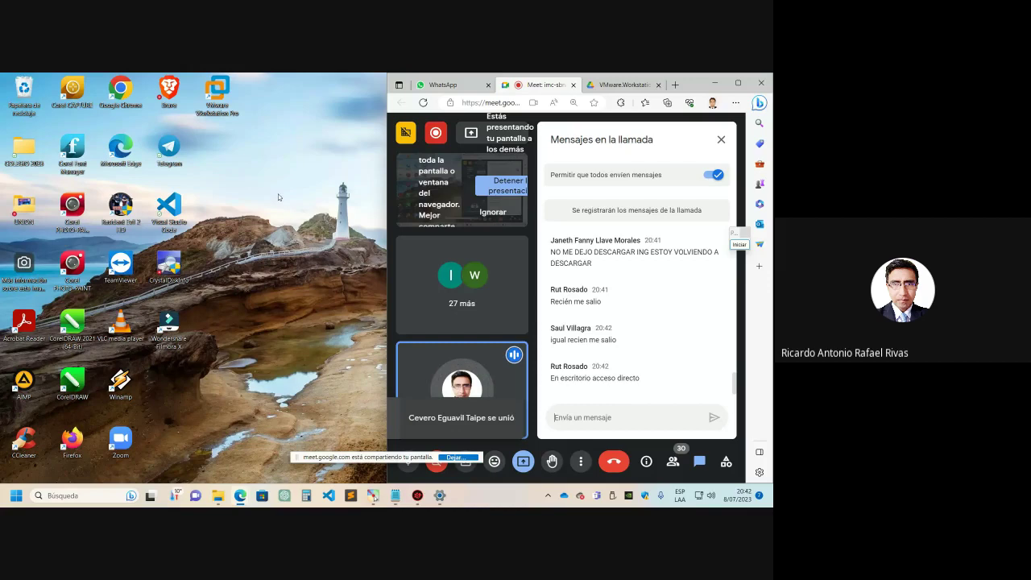
Switch to Notepad, open a new blank tab and maximize the window.
{"action": "left_click", "coordinate": [394, 495]}
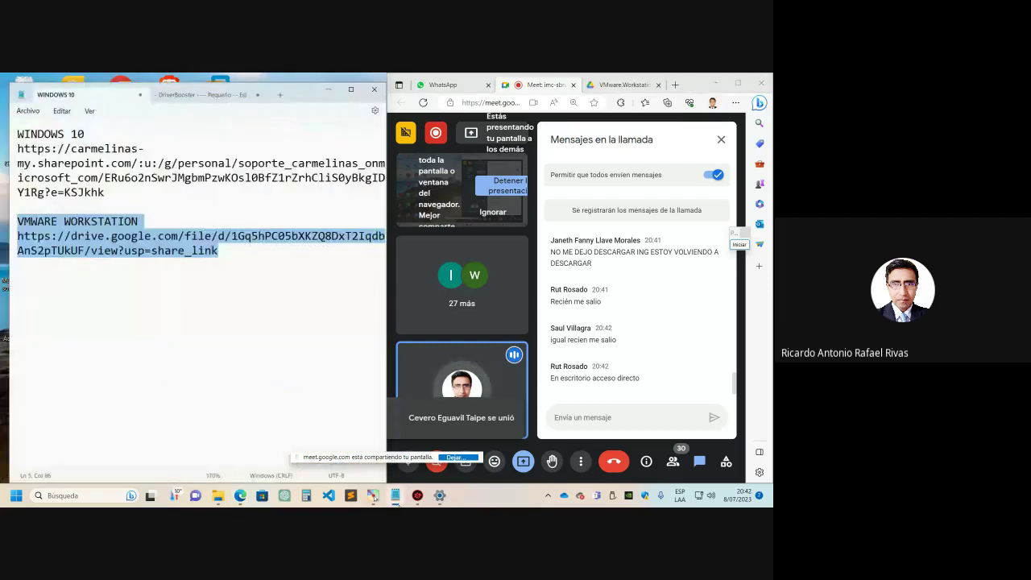
{"action": "left_click", "coordinate": [277, 84]}
{"action": "double_click", "coordinate": [344, 85]}
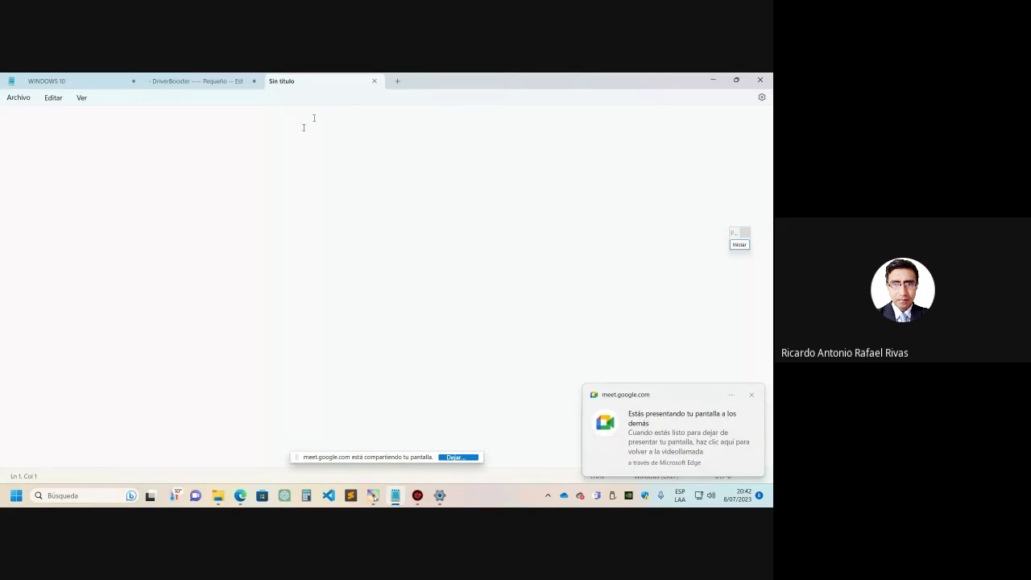
Write the note "Para Virtualizar - BIOS este correctamente configurada (Virtualizacion este activada)".
{"action": "type", "text": "Vit"}
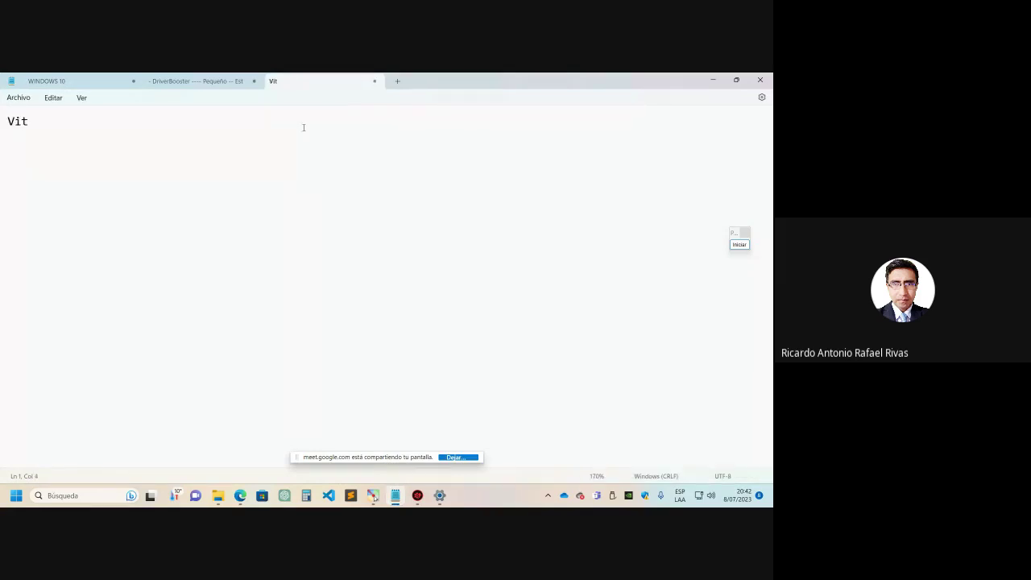
{"action": "key", "text": "BackSpace"}
{"action": "key", "text": "BackSpace"}
{"action": "key", "text": "BackSpace"}
{"action": "type", "text": "Para Virtualizar-"}
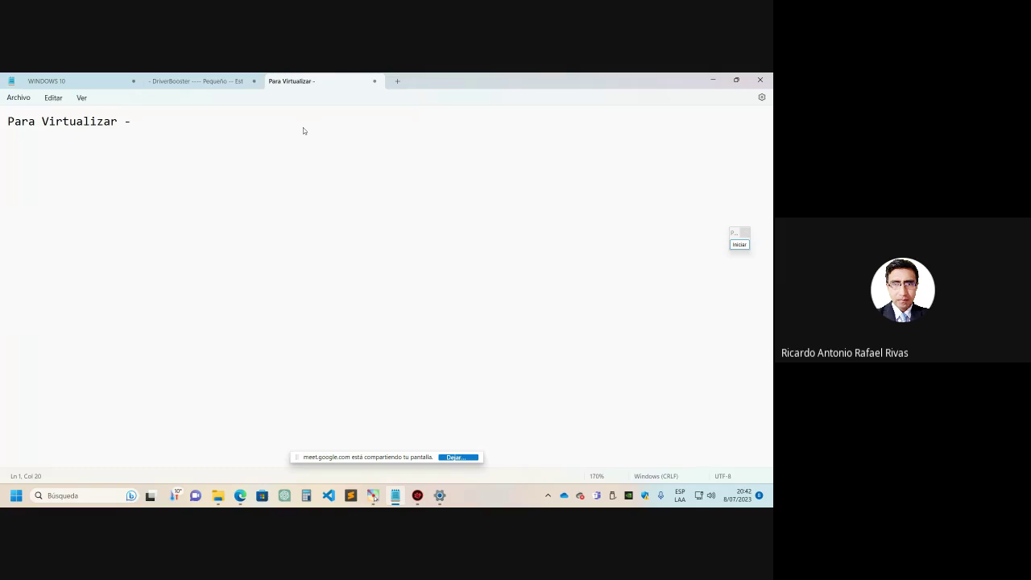
{"action": "type", "text": " BIOS este correctamente configurada ("}
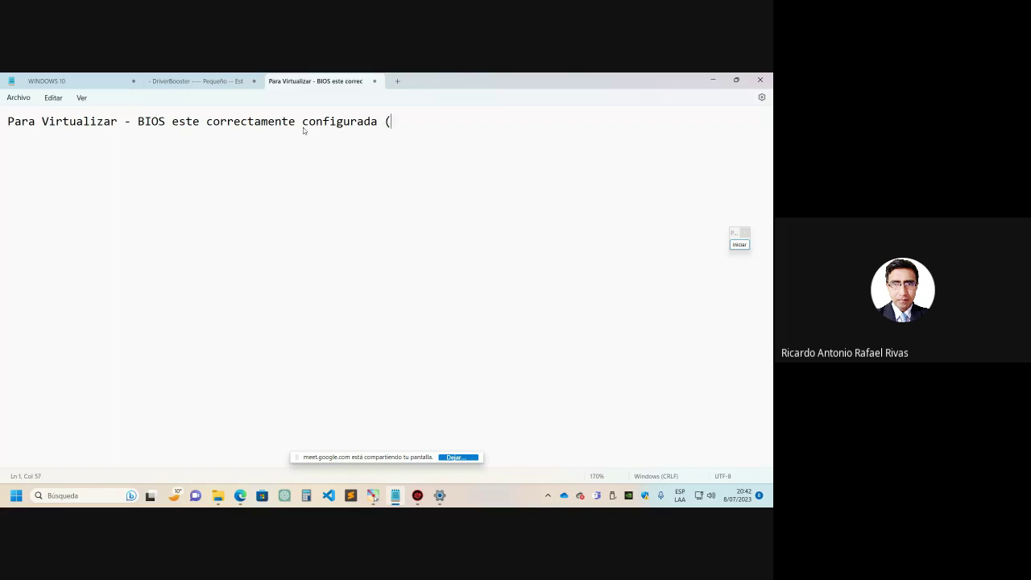
{"action": "type", "text": "Virtualizacion este"}
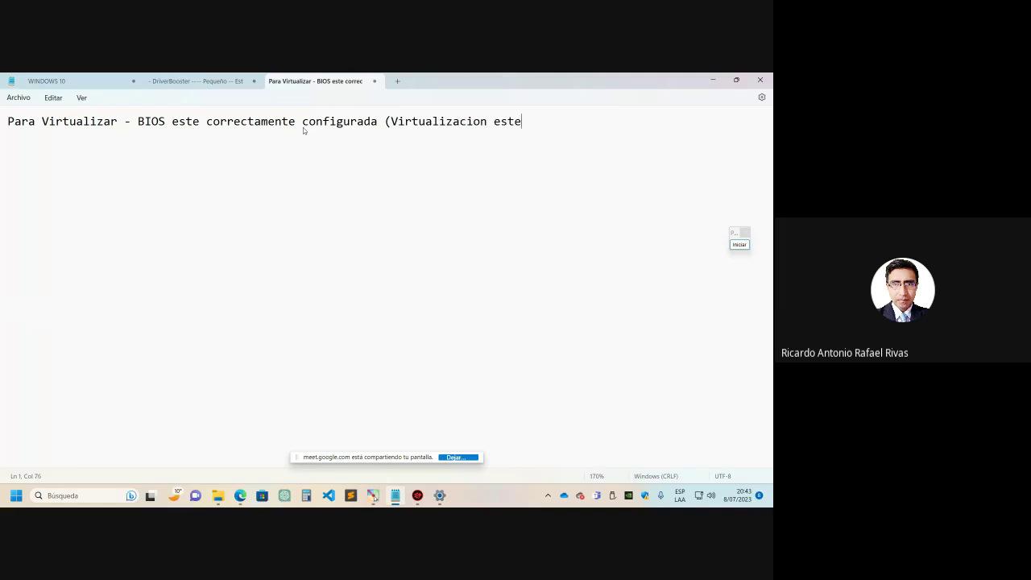
{"action": "type", "text": " activada)"}
Highlight "BIOS" and the phrase "Virtualizacion este activada" in the note for viewers, then minimize Notepad.
{"action": "double_click", "coordinate": [153, 122]}
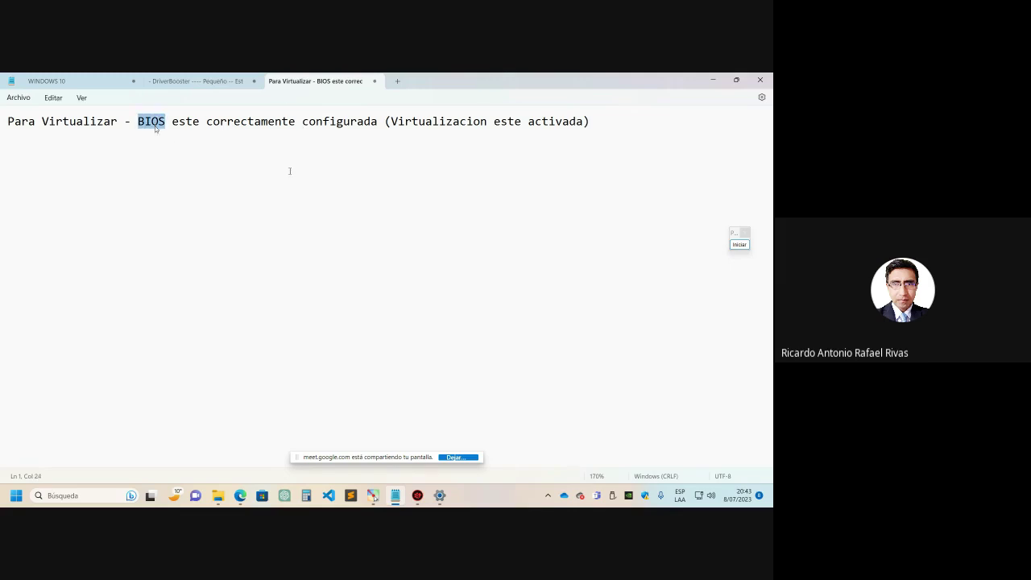
{"action": "triple_click", "coordinate": [428, 122]}
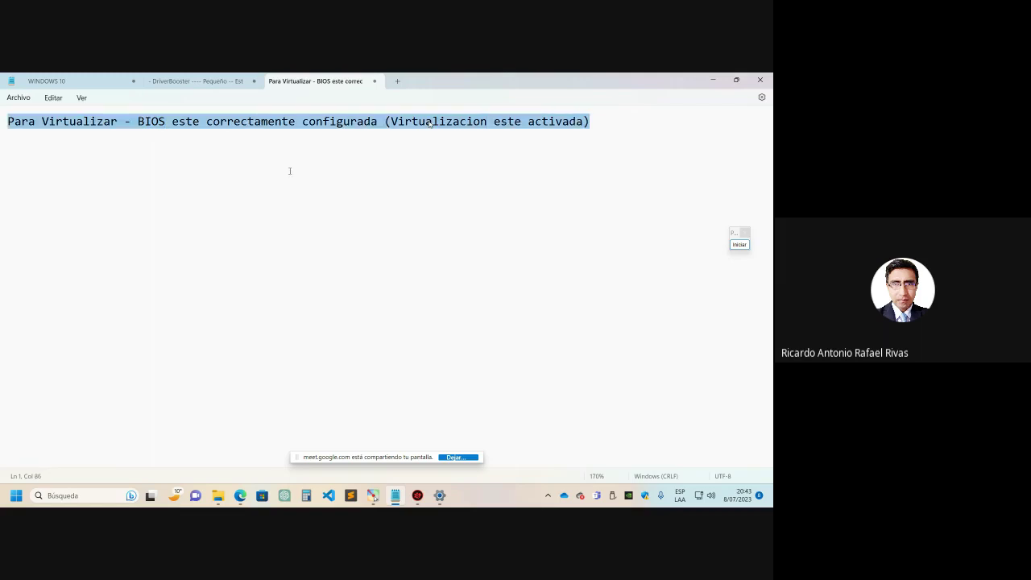
{"action": "left_click", "coordinate": [453, 122]}
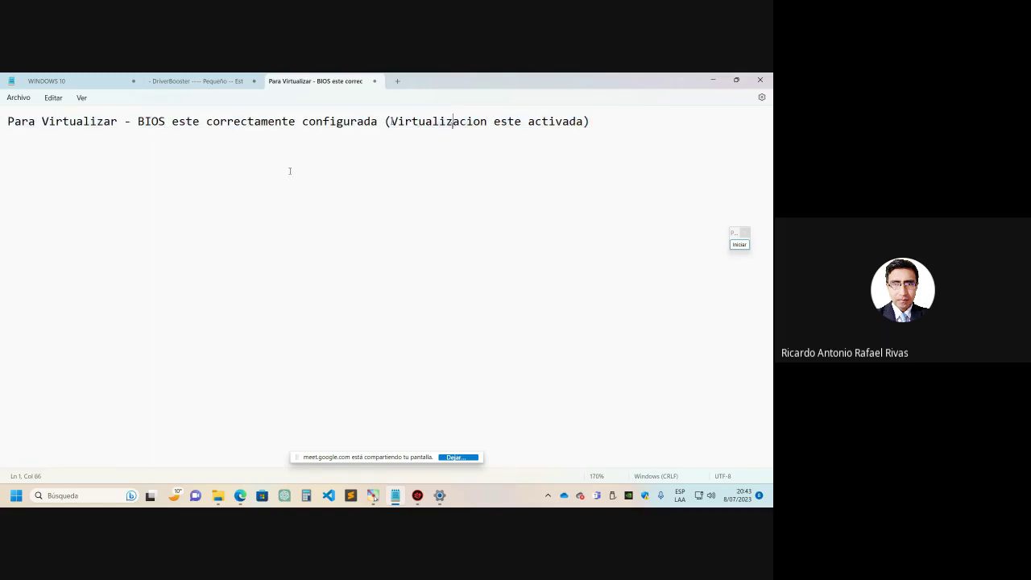
{"action": "left_click_drag", "start_coordinate": [391, 121], "coordinate": [573, 137]}
{"action": "left_click", "coordinate": [540, 135]}
{"action": "left_click", "coordinate": [713, 80]}
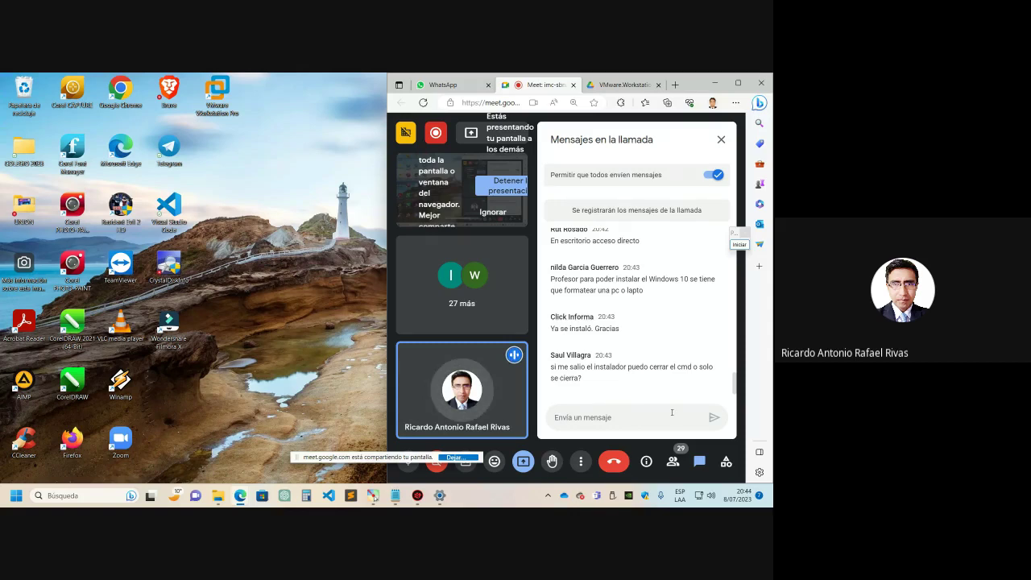
Highlight the chat questions about formatting to install Windows 10 and about how to activate the BIOS.
{"action": "triple_click", "coordinate": [663, 279]}
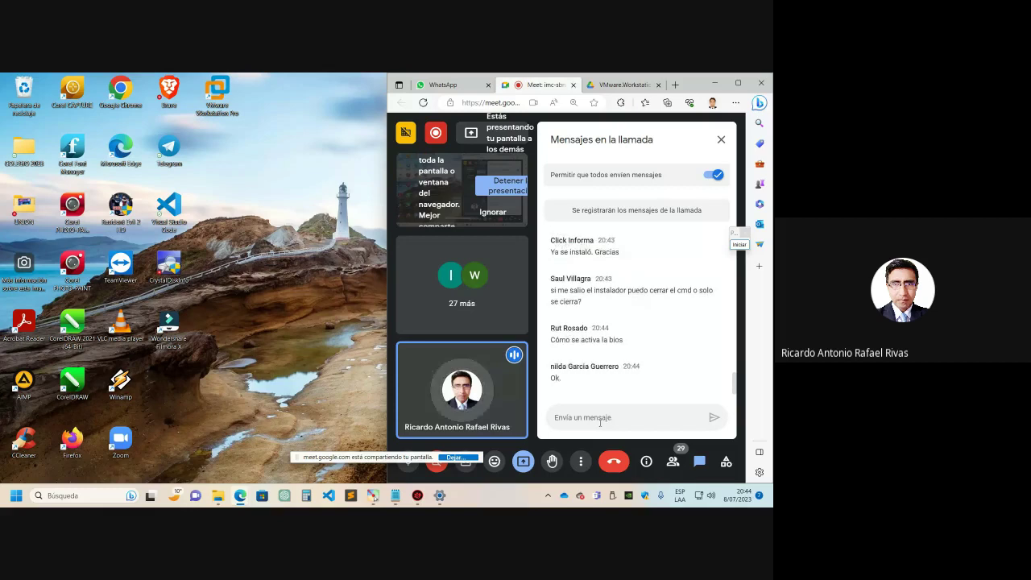
{"action": "triple_click", "coordinate": [587, 339]}
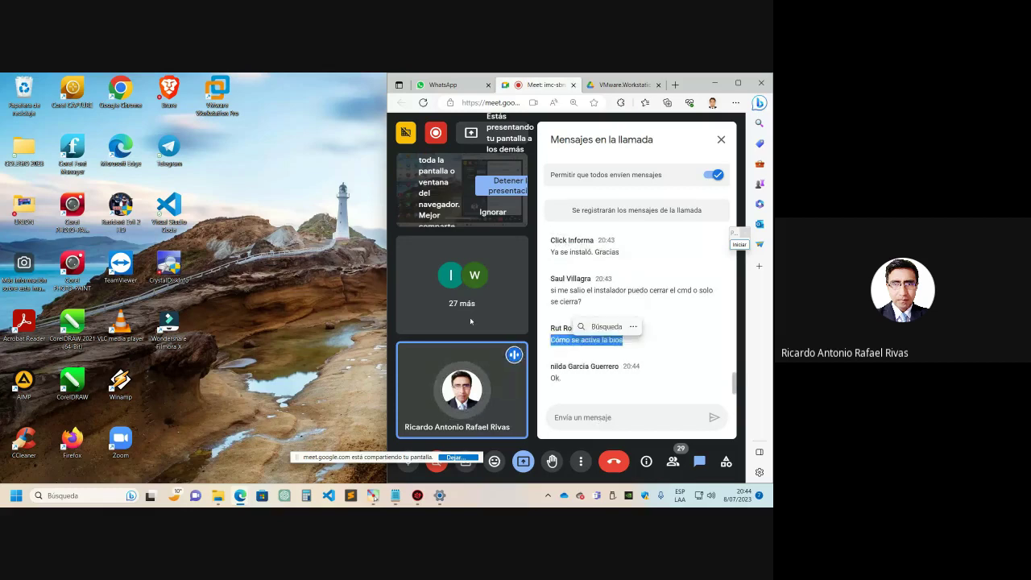
{"action": "left_click", "coordinate": [245, 164]}
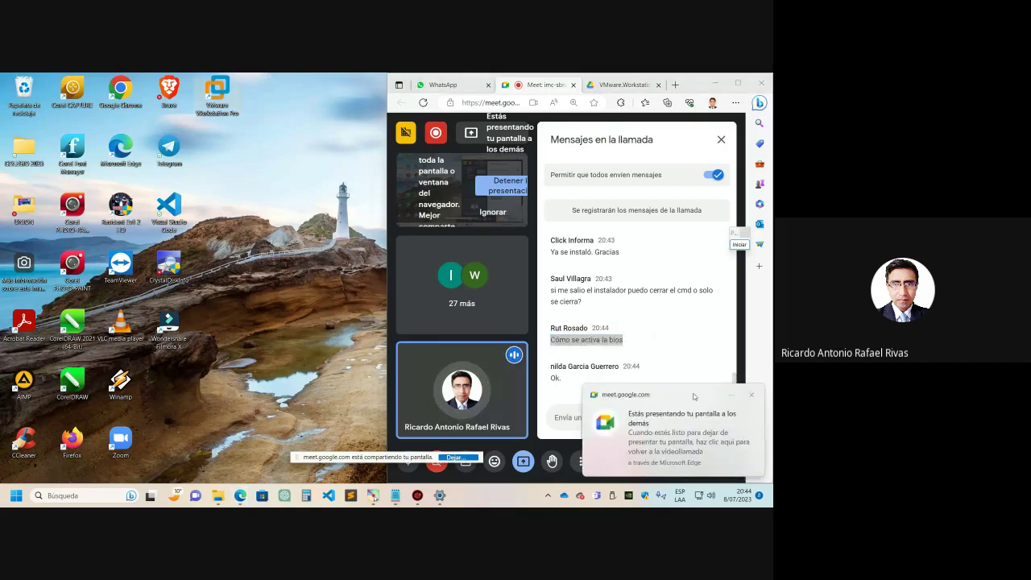
Check the Meet chat for new replies and launch VMware Workstation Pro.
{"action": "left_click", "coordinate": [569, 410]}
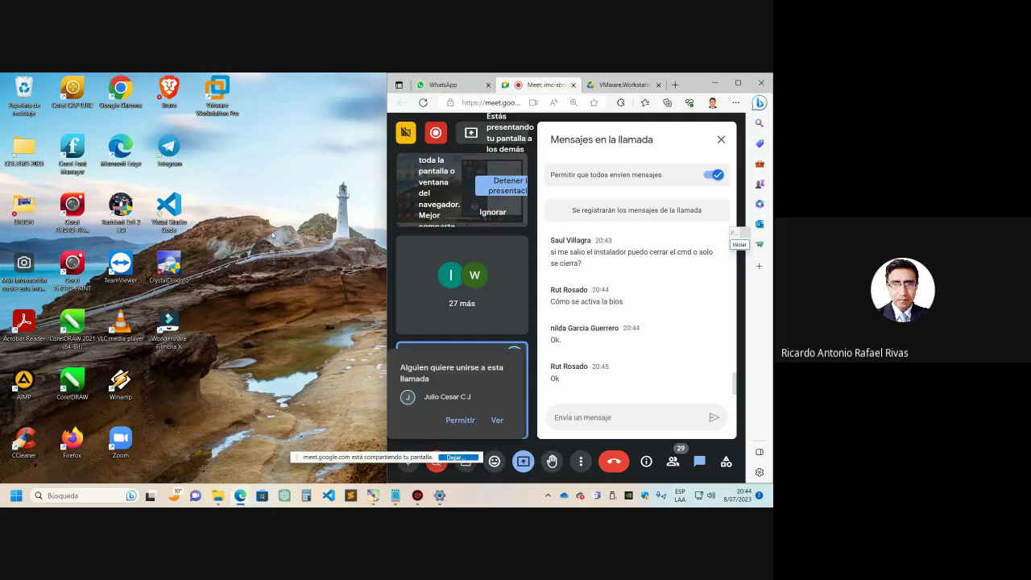
{"action": "left_click", "coordinate": [374, 497]}
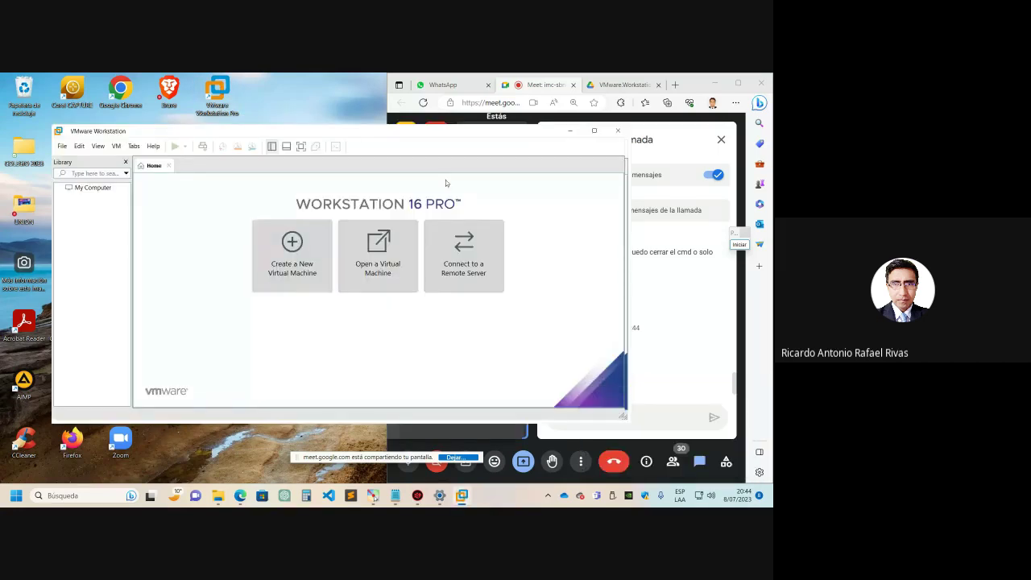
Maximize VMware Workstation, frame the three home options with a red rectangle, and magnify them for viewers.
{"action": "left_click", "coordinate": [593, 131]}
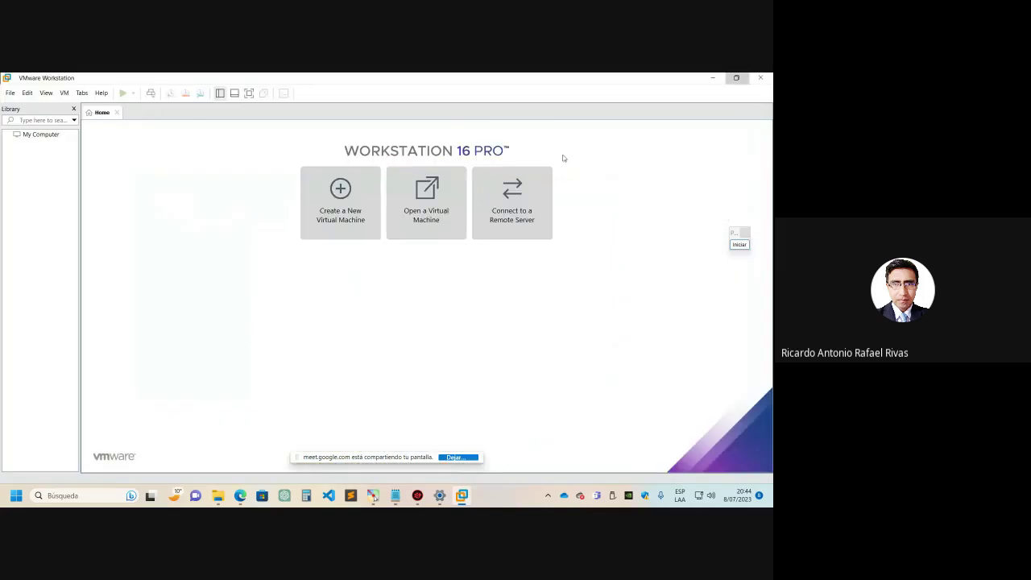
{"action": "left_click", "coordinate": [739, 244]}
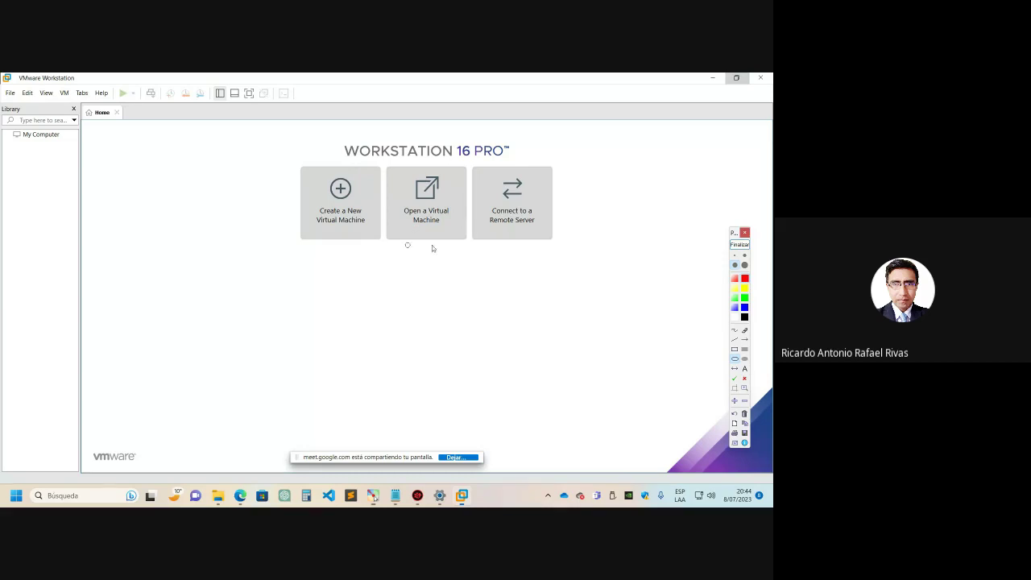
{"action": "left_click", "coordinate": [734, 348]}
{"action": "left_click_drag", "start_coordinate": [276, 155], "coordinate": [583, 247]}
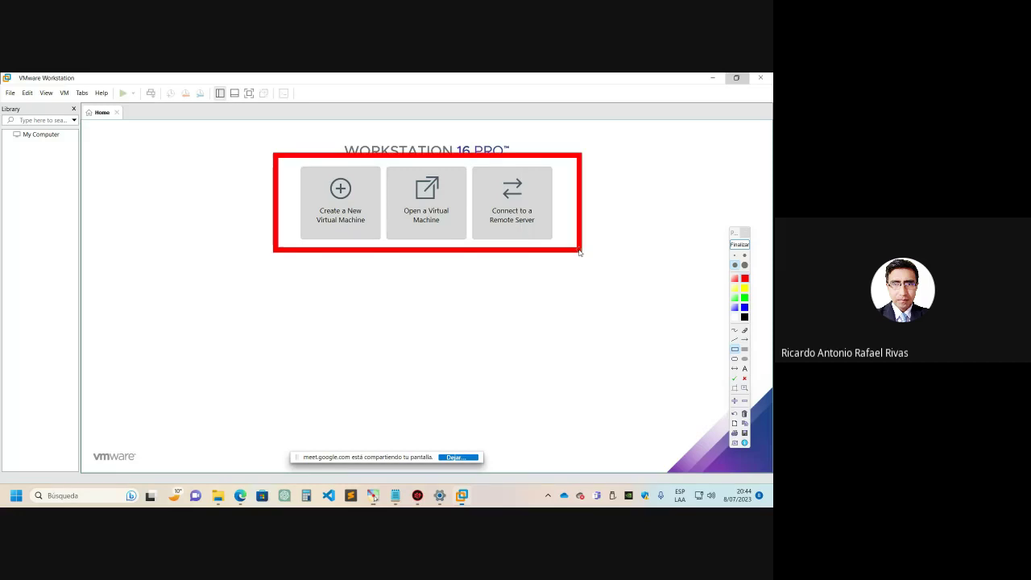
{"action": "key", "text": "z"}
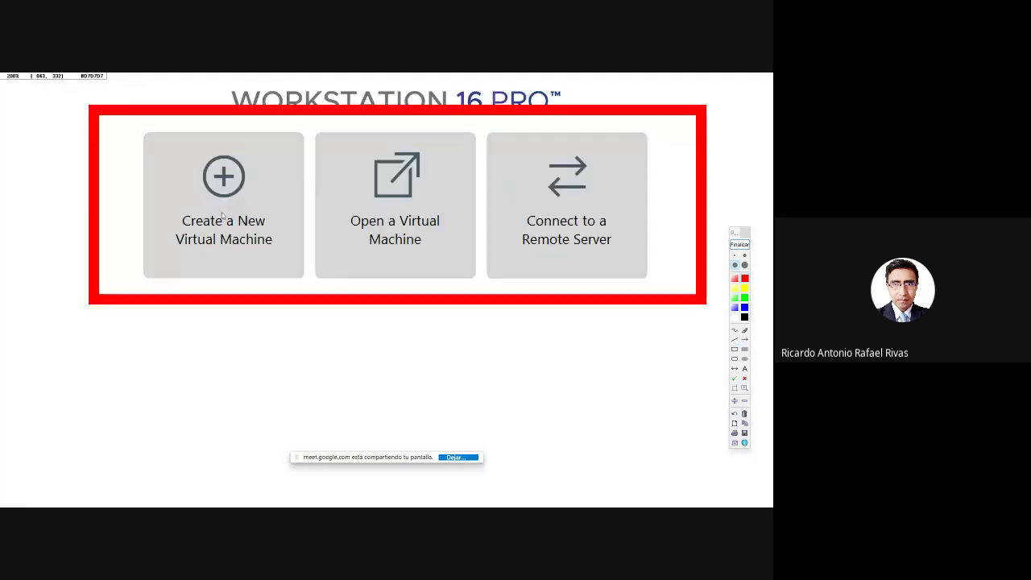
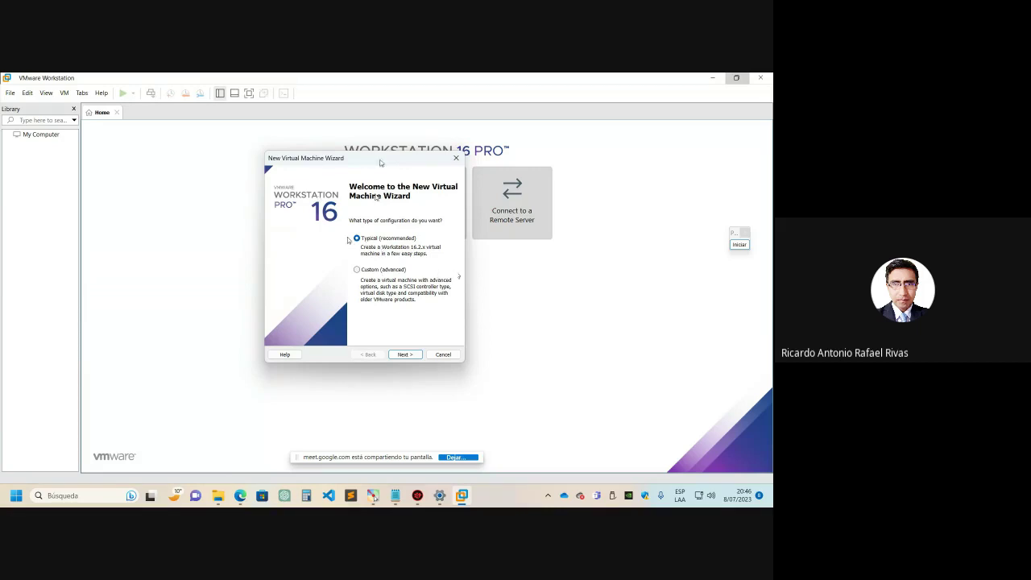
Continue the New Virtual Machine Wizard with the Typical configuration and point a red arrow at the "Installer disc image file (iso)" option.
{"action": "left_click", "coordinate": [405, 354]}
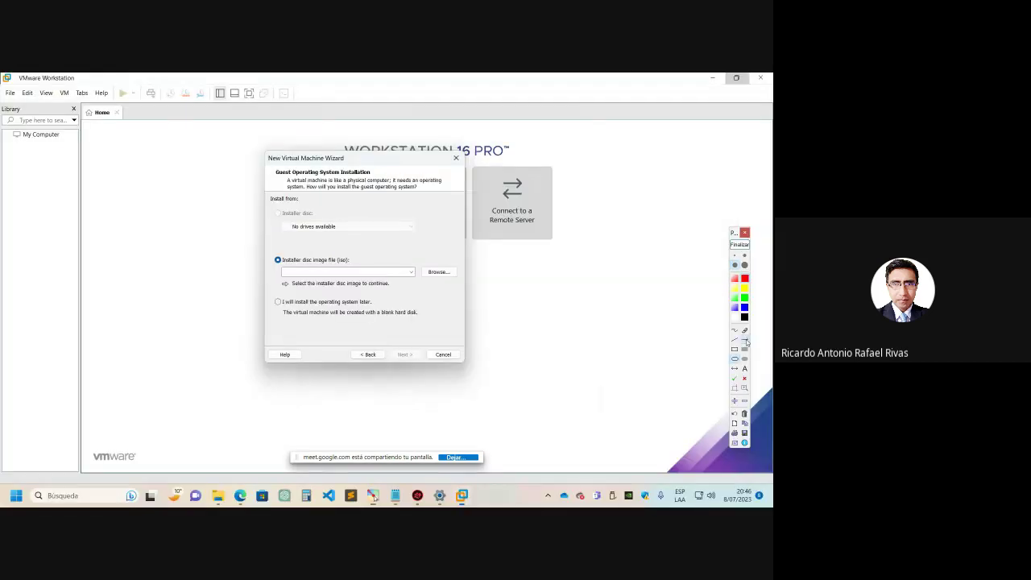
{"action": "left_click", "coordinate": [745, 340]}
{"action": "left_click_drag", "start_coordinate": [444, 223], "coordinate": [365, 255]}
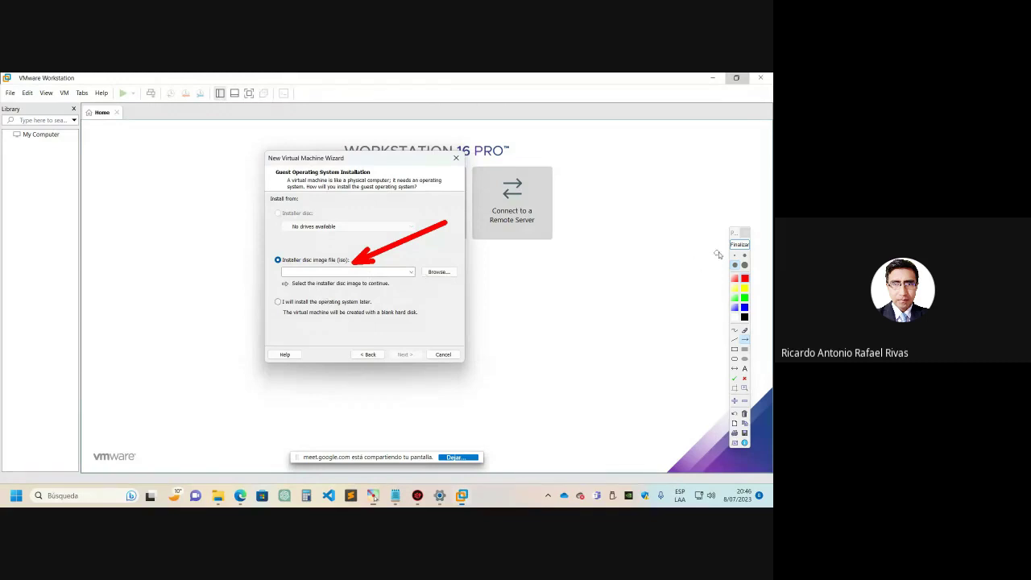
{"action": "left_click", "coordinate": [740, 244]}
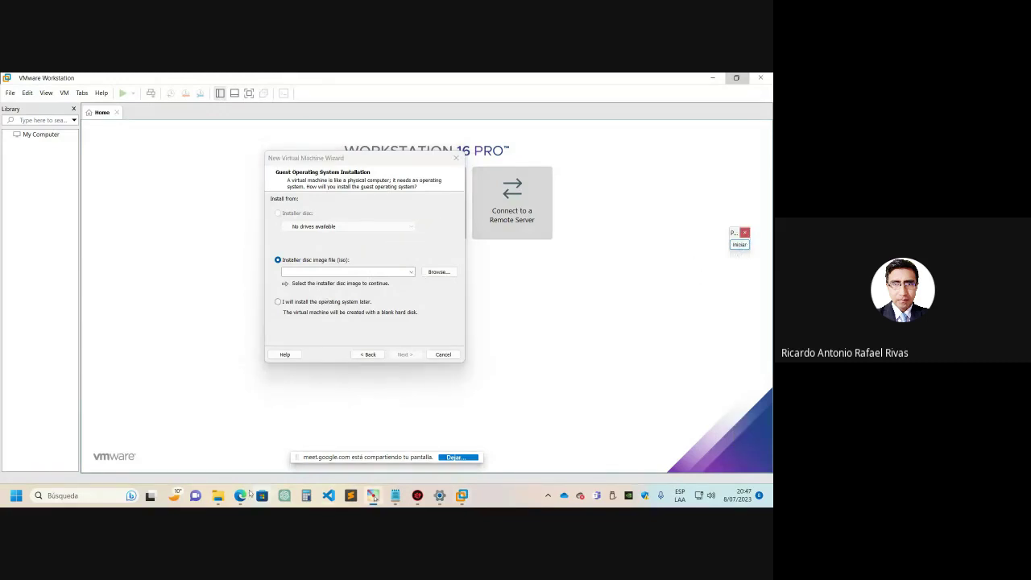
Check the open browser windows and view the Meet call chat in a maximized window.
{"action": "mouse_move", "coordinate": [240, 499]}
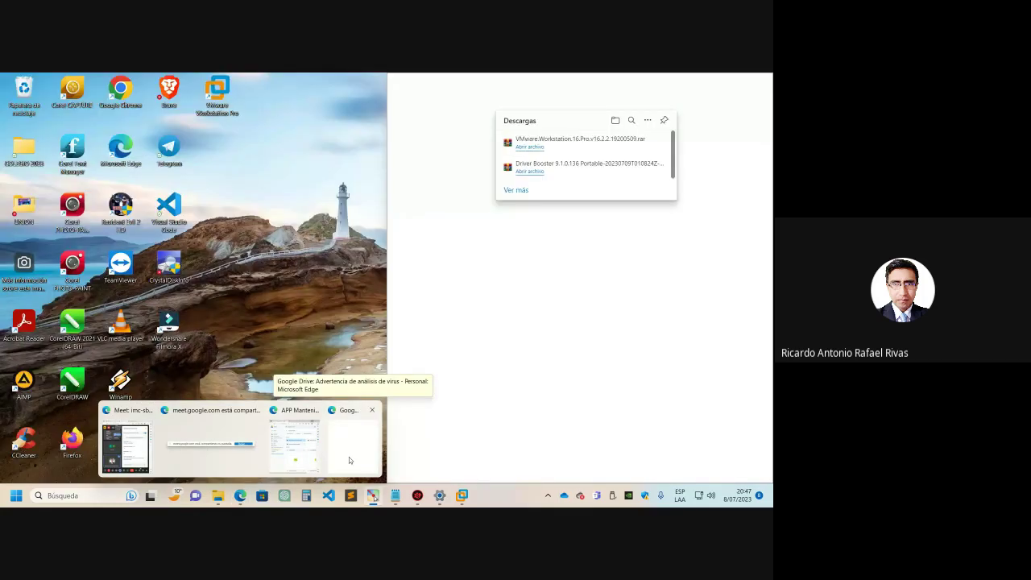
{"action": "left_click", "coordinate": [349, 457]}
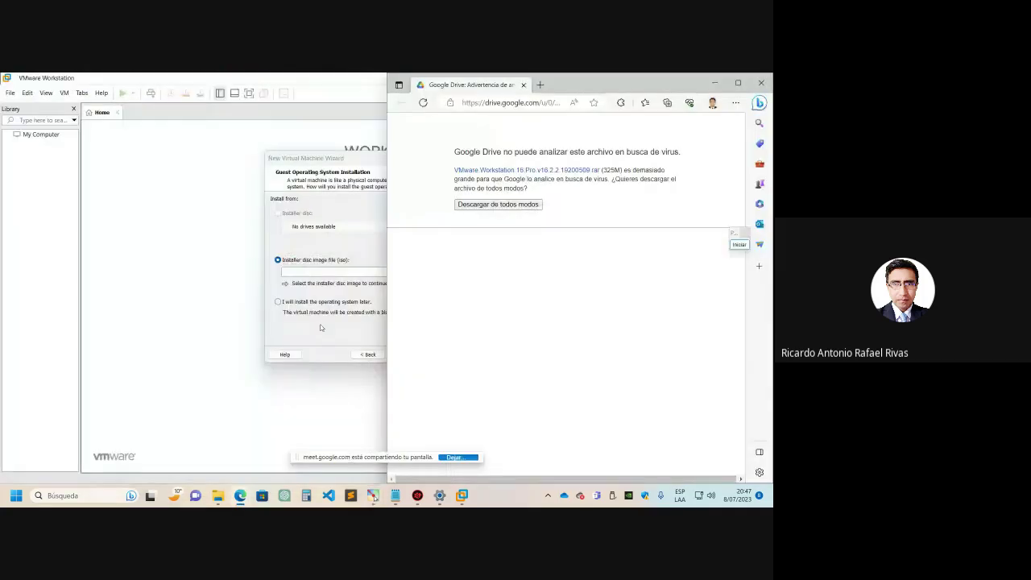
{"action": "left_click", "coordinate": [319, 327]}
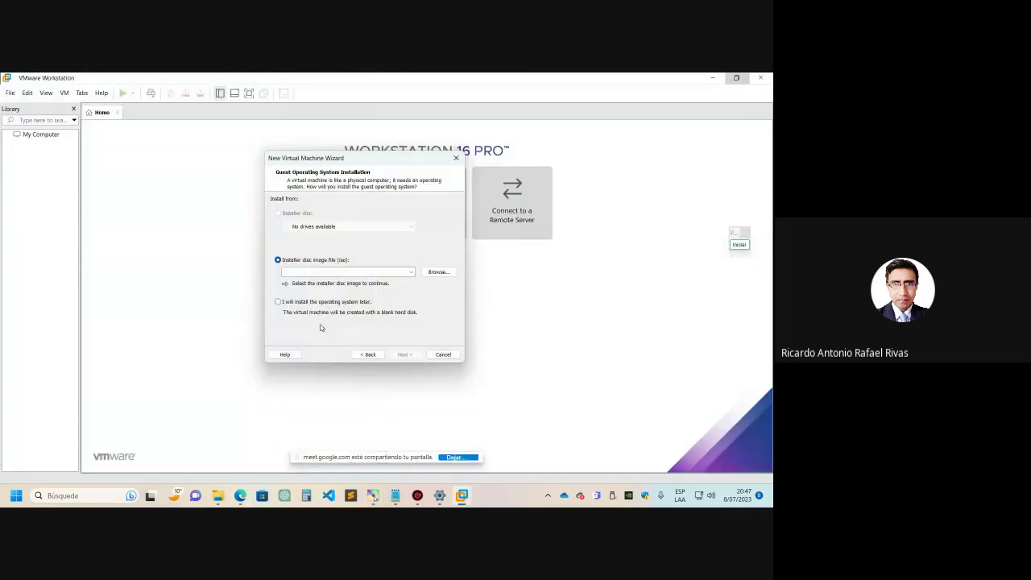
{"action": "left_click", "coordinate": [238, 496]}
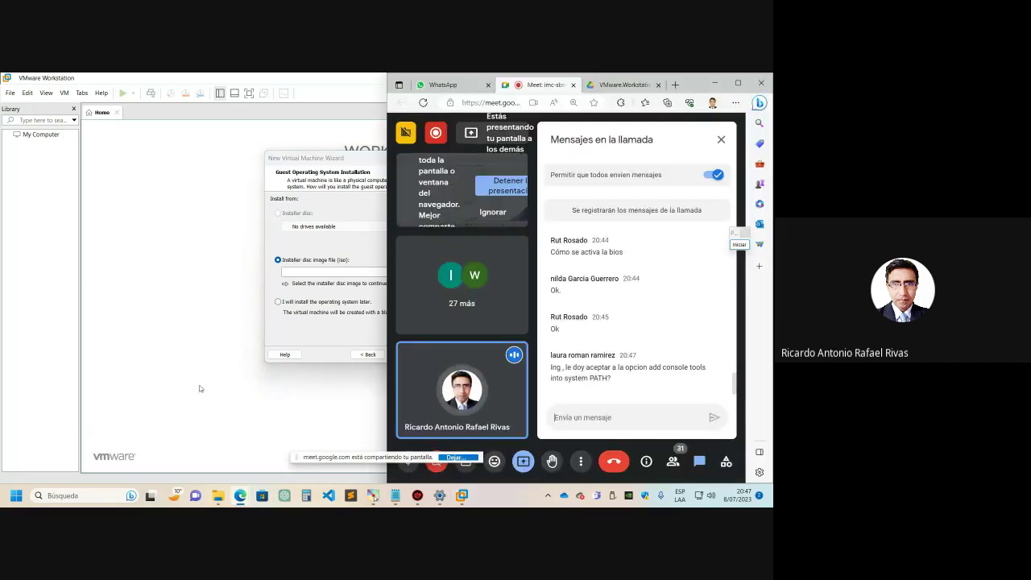
{"action": "double_click", "coordinate": [704, 92]}
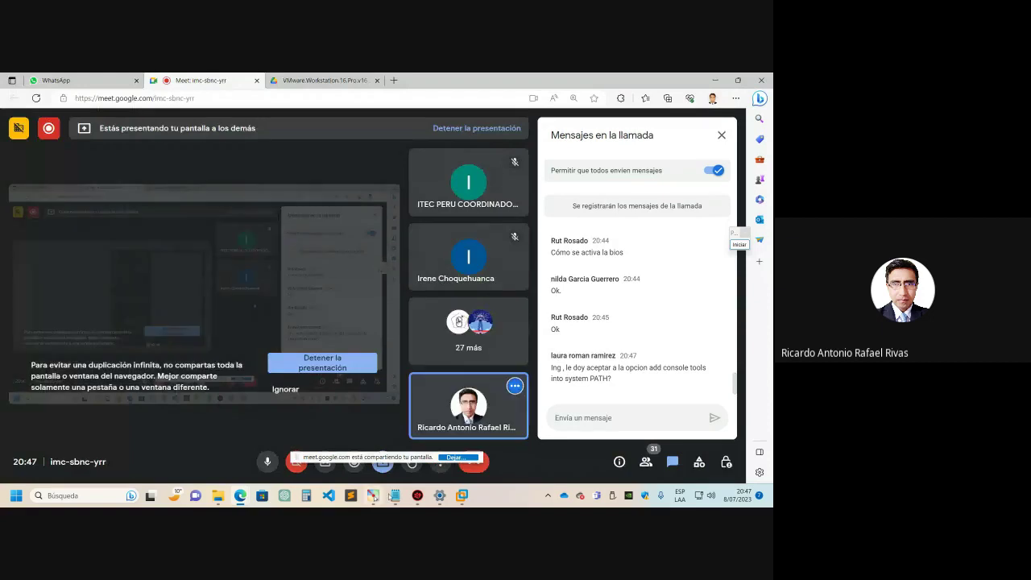
Find the WINDOWS 10 download link in the Notepad notes and copy it.
{"action": "left_click", "coordinate": [396, 497]}
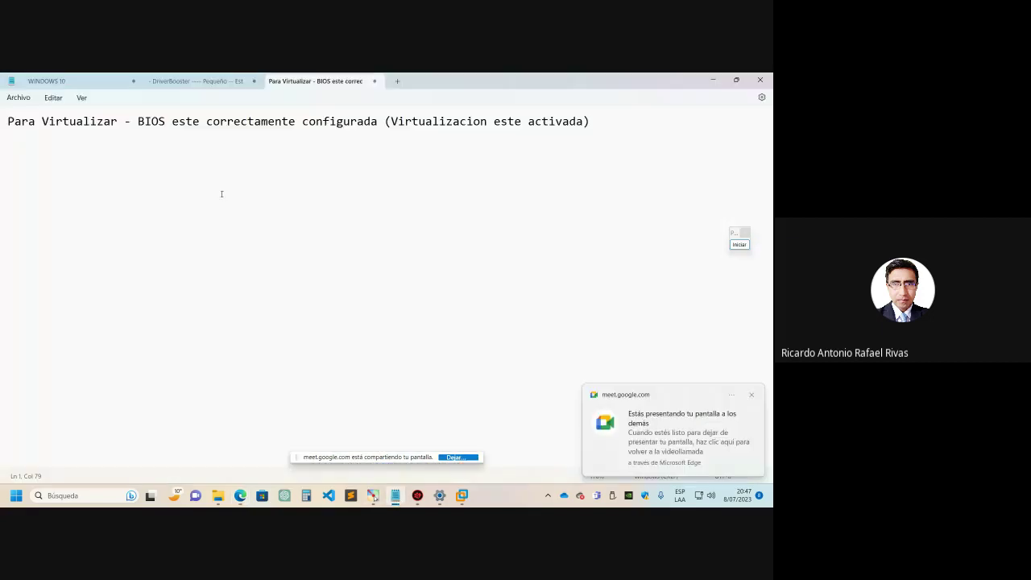
{"action": "left_click", "coordinate": [162, 80]}
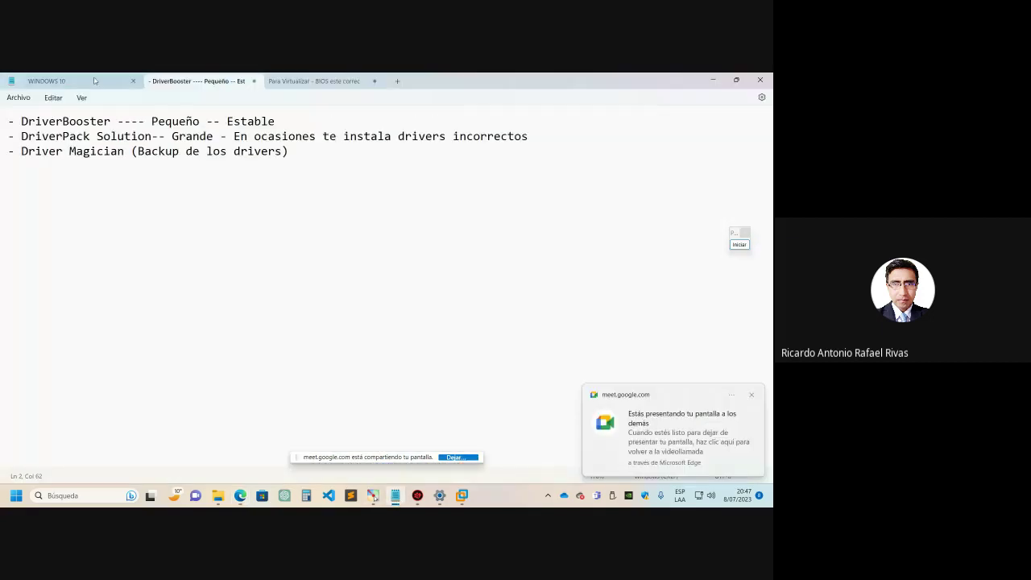
{"action": "left_click", "coordinate": [94, 80]}
{"action": "triple_click", "coordinate": [3, 137]}
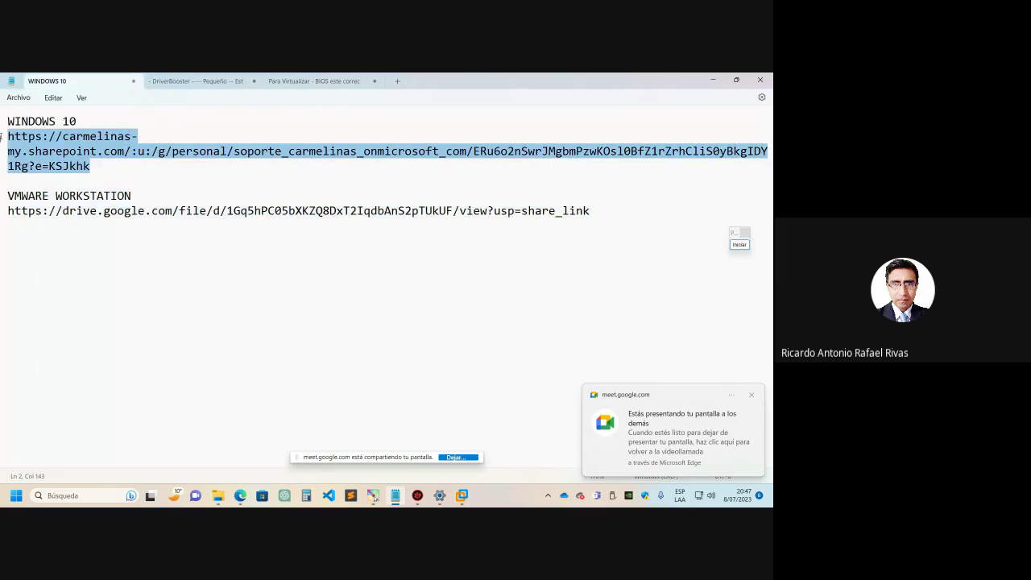
Open the copied Windows 10 link in a new tab of the Google Drive browser window and maximize the window.
{"action": "left_click", "coordinate": [240, 495]}
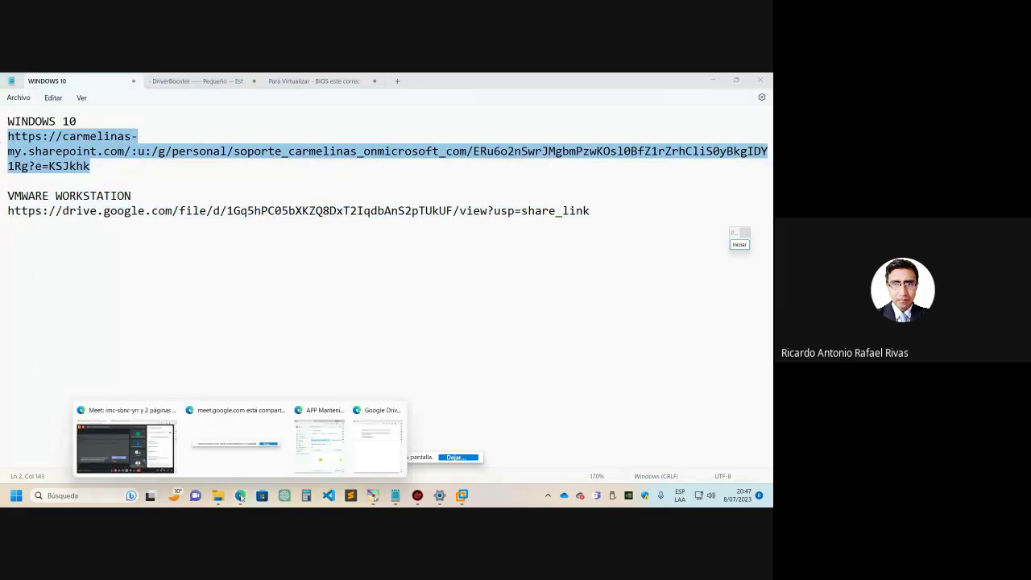
{"action": "left_click", "coordinate": [319, 441]}
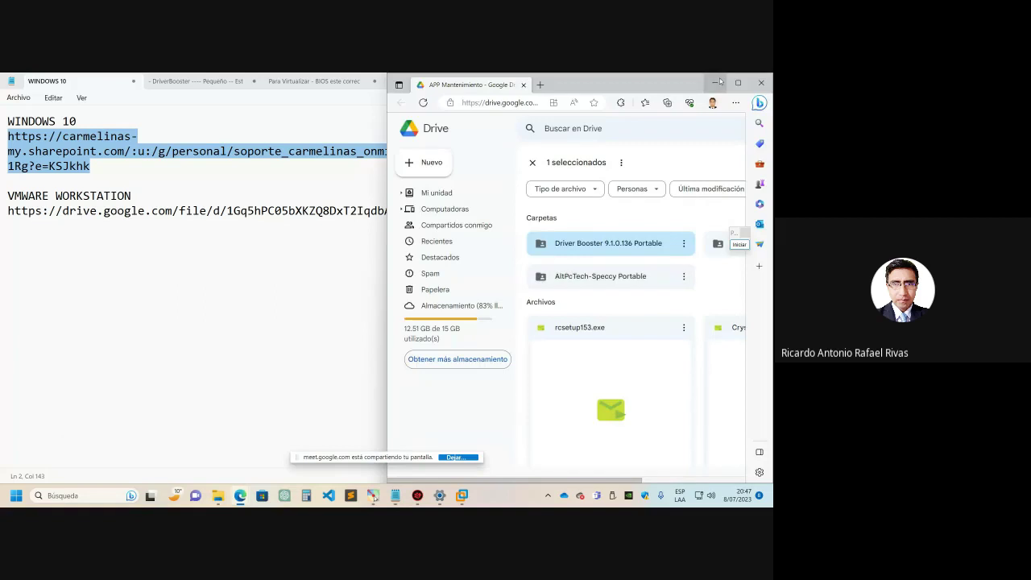
{"action": "left_click", "coordinate": [538, 86]}
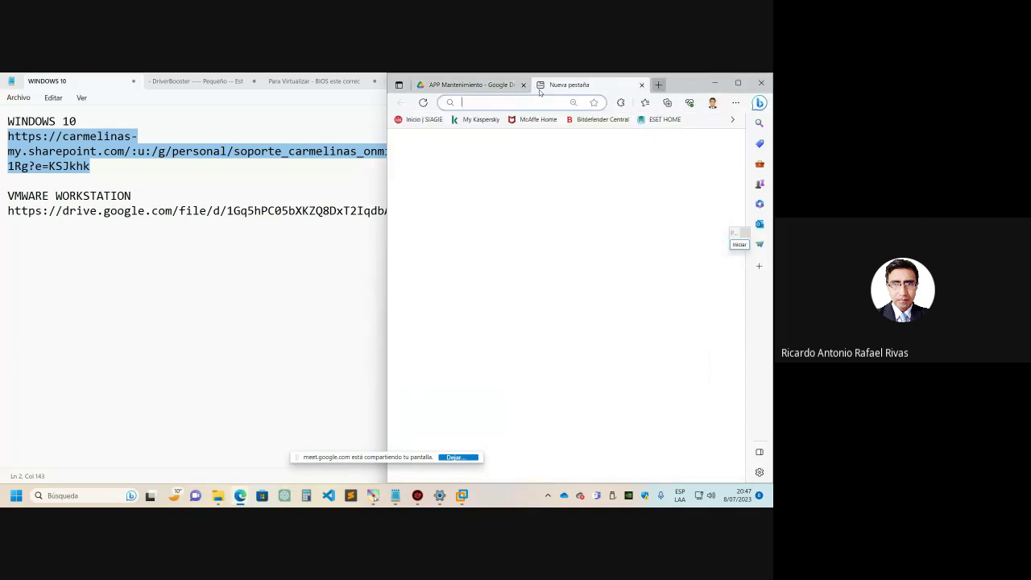
{"action": "key", "text": "ctrl+v"}
{"action": "key", "text": "Return"}
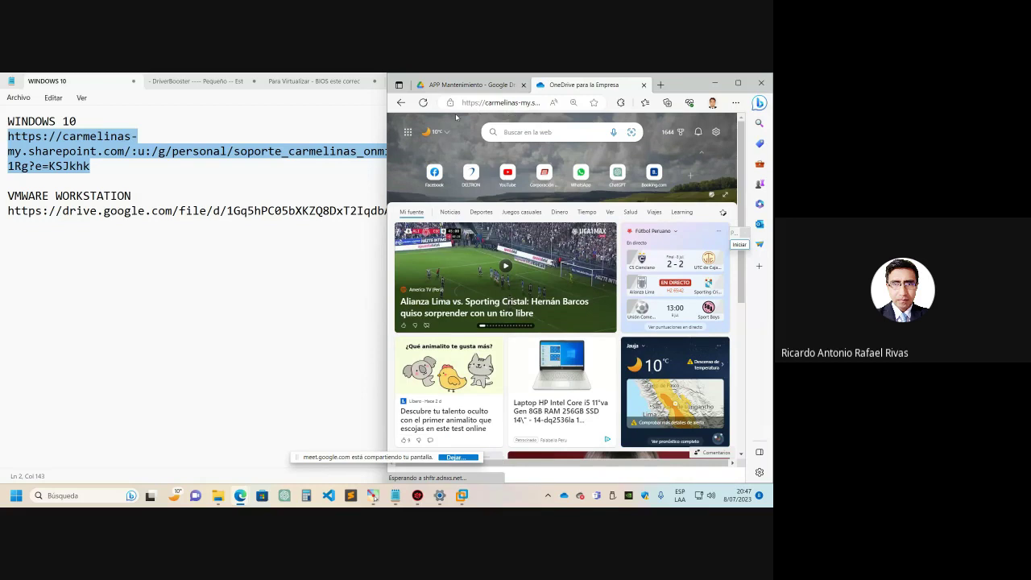
{"action": "left_click", "coordinate": [737, 82]}
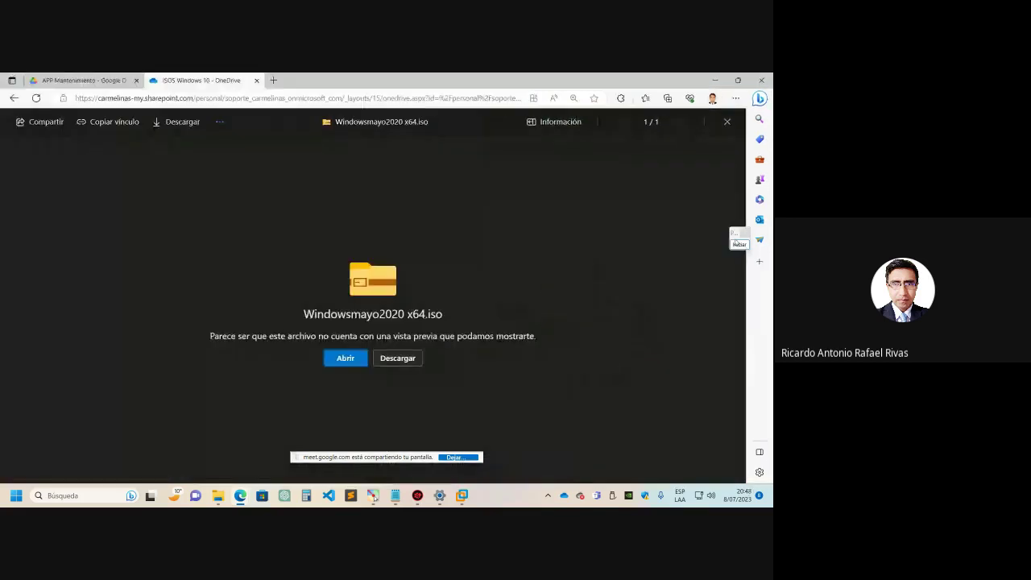
Frame the file name "Windowsmayo2020 x64.iso" and the Descargar option in red, magnifying each for viewers, and end the annotation.
{"action": "left_click", "coordinate": [740, 244]}
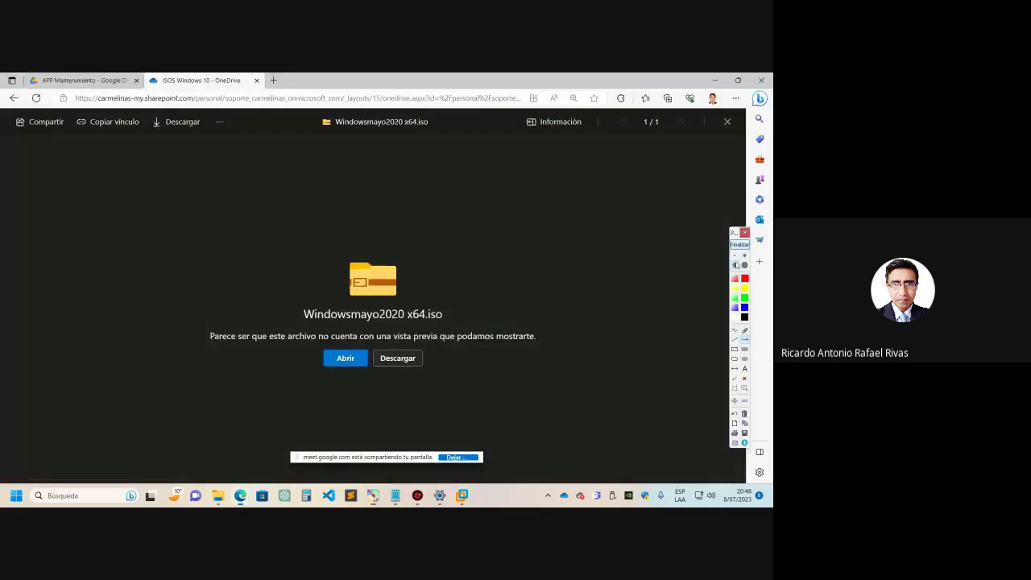
{"action": "left_click_drag", "start_coordinate": [249, 284], "coordinate": [471, 332]}
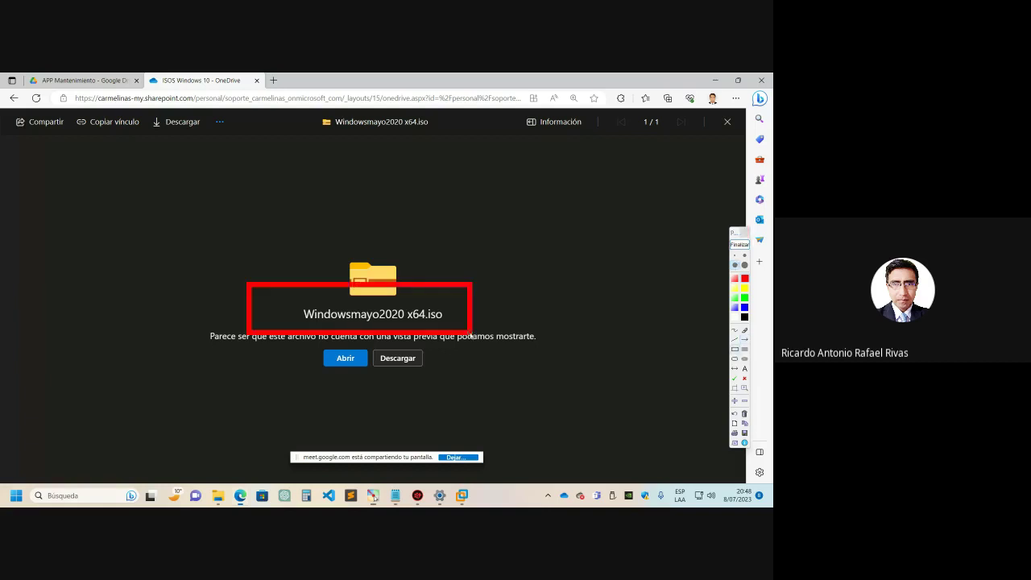
{"action": "key", "text": "super+plus"}
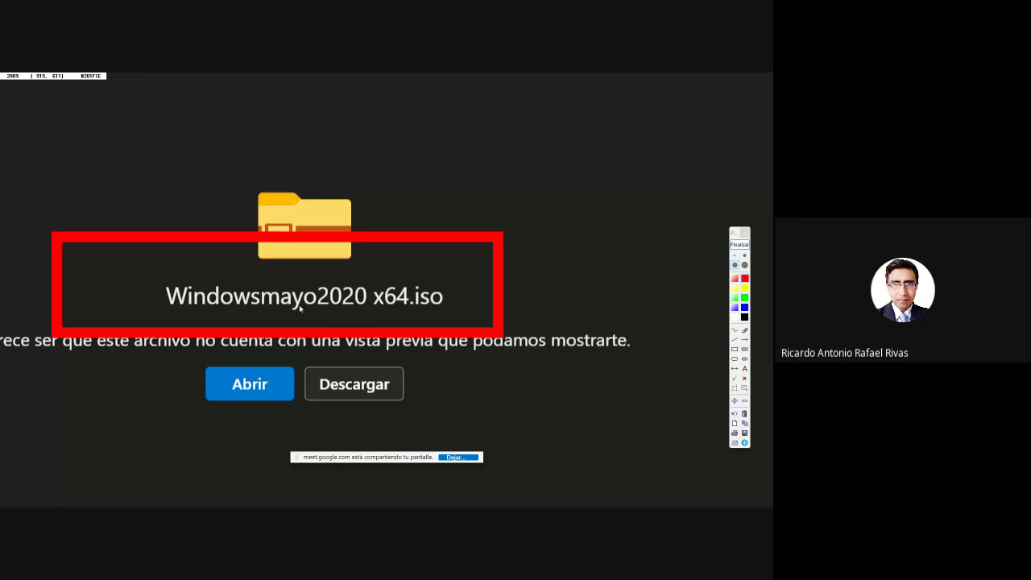
{"action": "key", "text": "super+minus"}
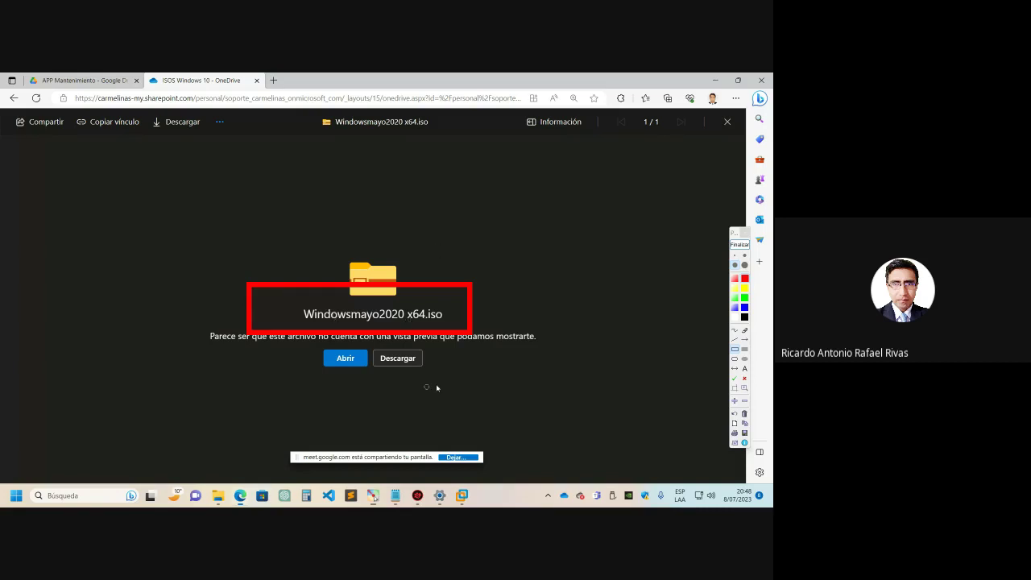
{"action": "left_click_drag", "start_coordinate": [422, 368], "coordinate": [433, 377]}
{"action": "key", "text": "ctrl+plus"}
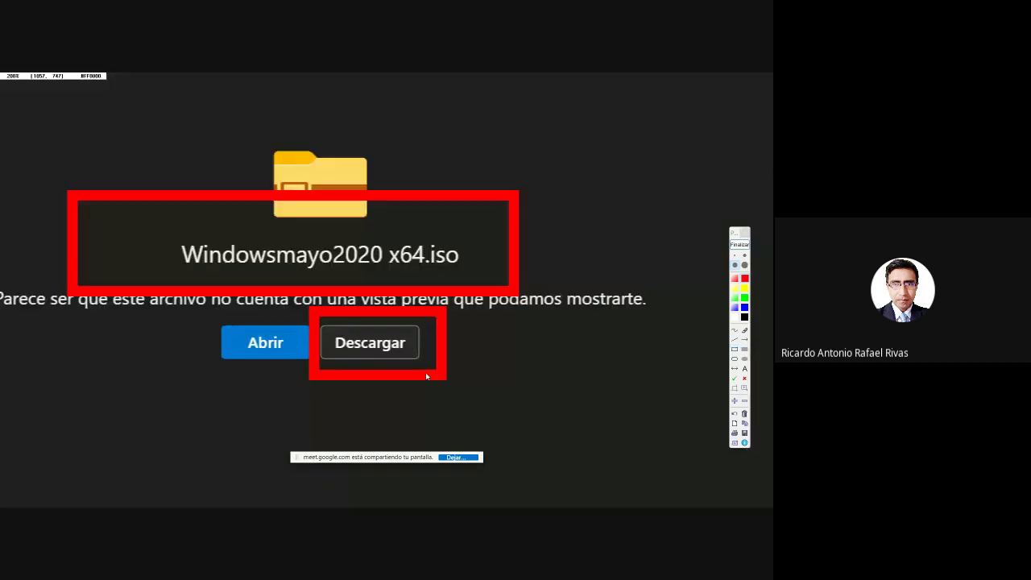
{"action": "key", "text": "Escape"}
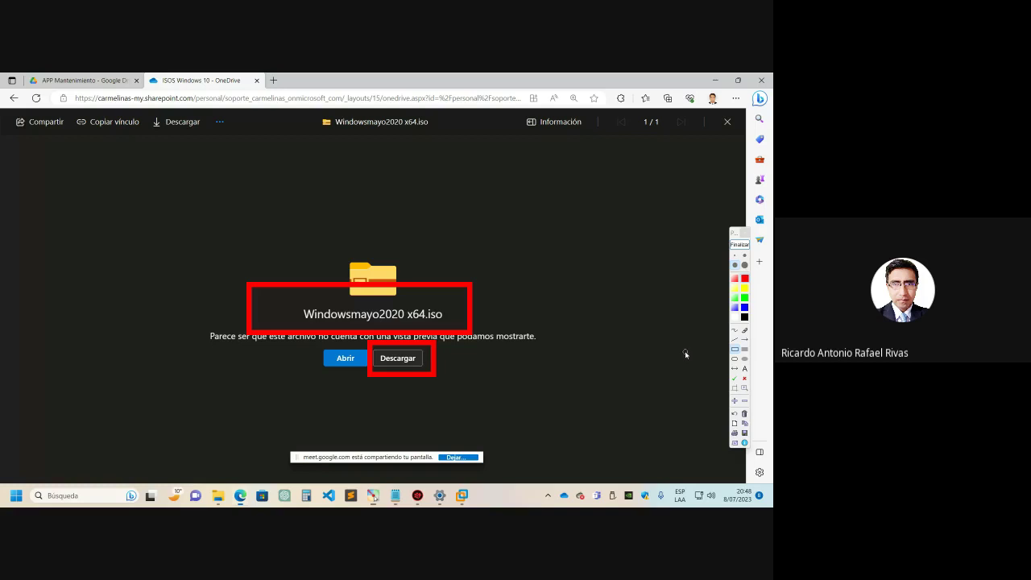
{"action": "left_click", "coordinate": [739, 244]}
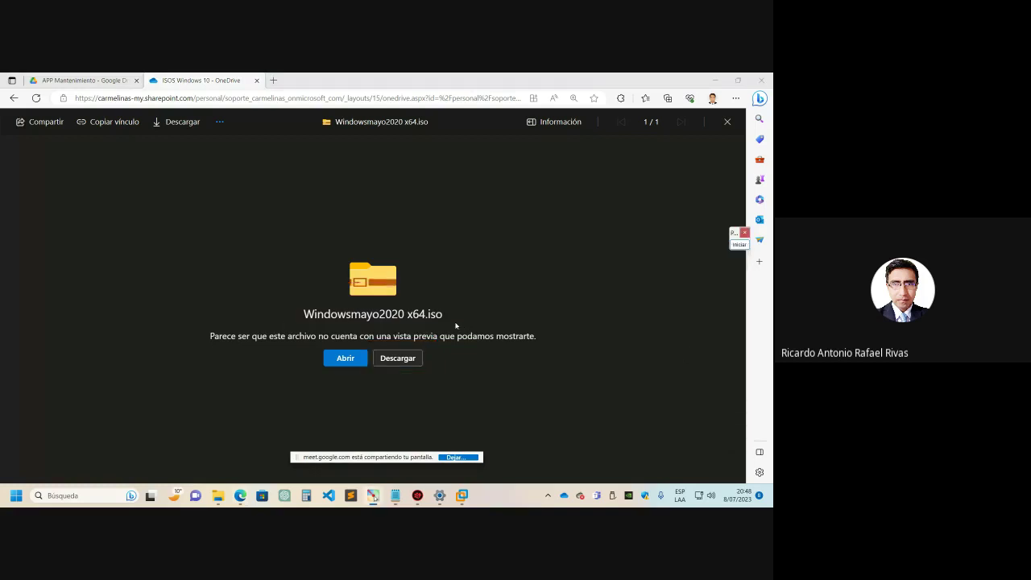
Return to the VMware Workstation wizard and mark the Browse option for the installer disc image with a red arrow, magnified for viewers.
{"action": "mouse_move", "coordinate": [468, 496]}
{"action": "left_click", "coordinate": [393, 318]}
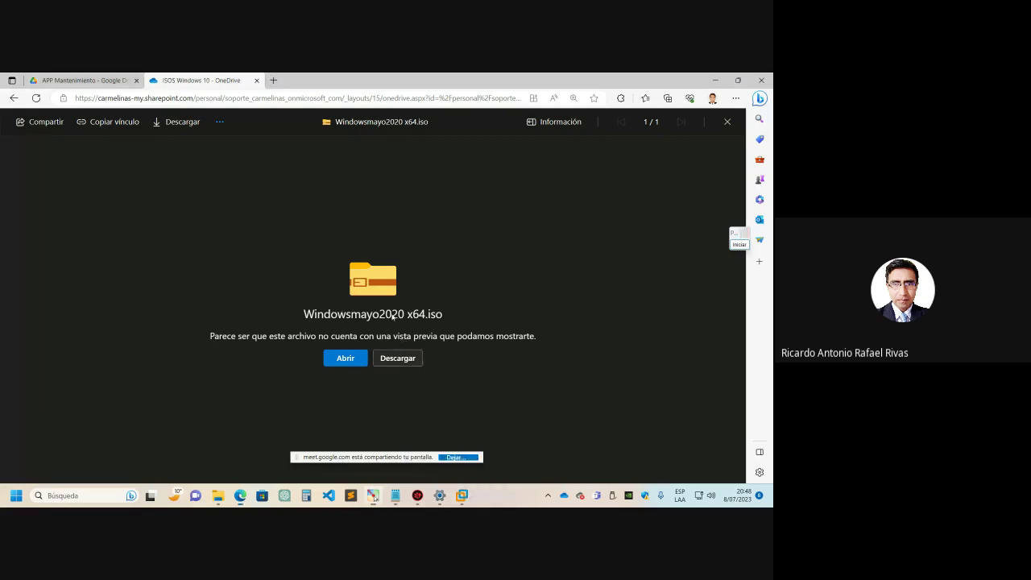
{"action": "left_click", "coordinate": [461, 496]}
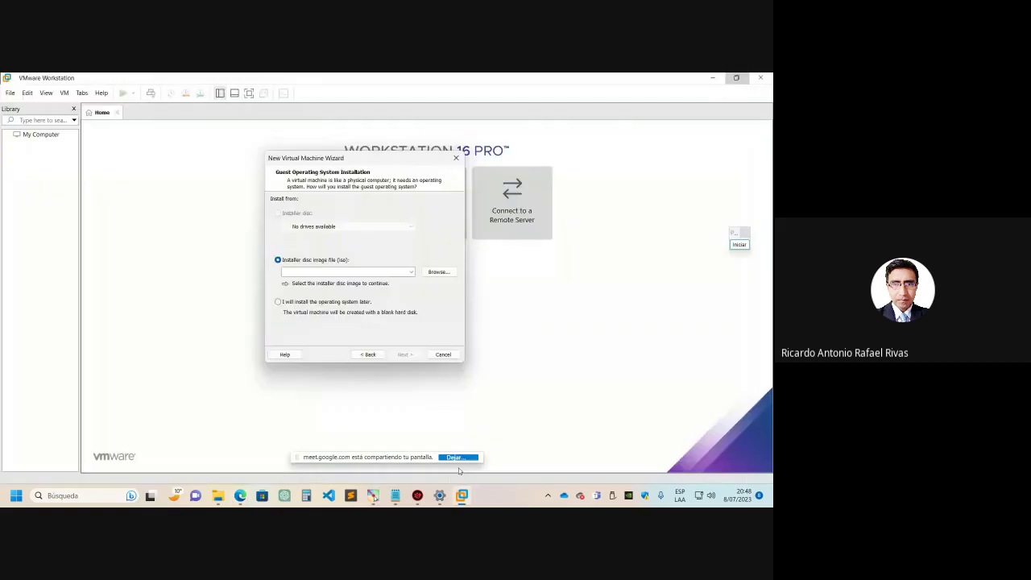
{"action": "left_click", "coordinate": [739, 244]}
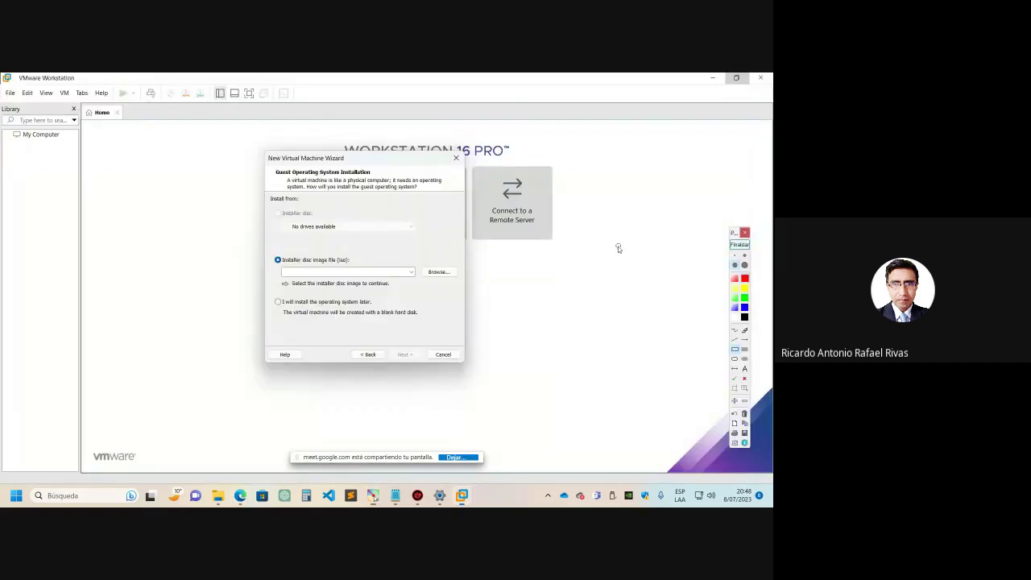
{"action": "left_click", "coordinate": [744, 339]}
{"action": "left_click_drag", "start_coordinate": [553, 358], "coordinate": [454, 282]}
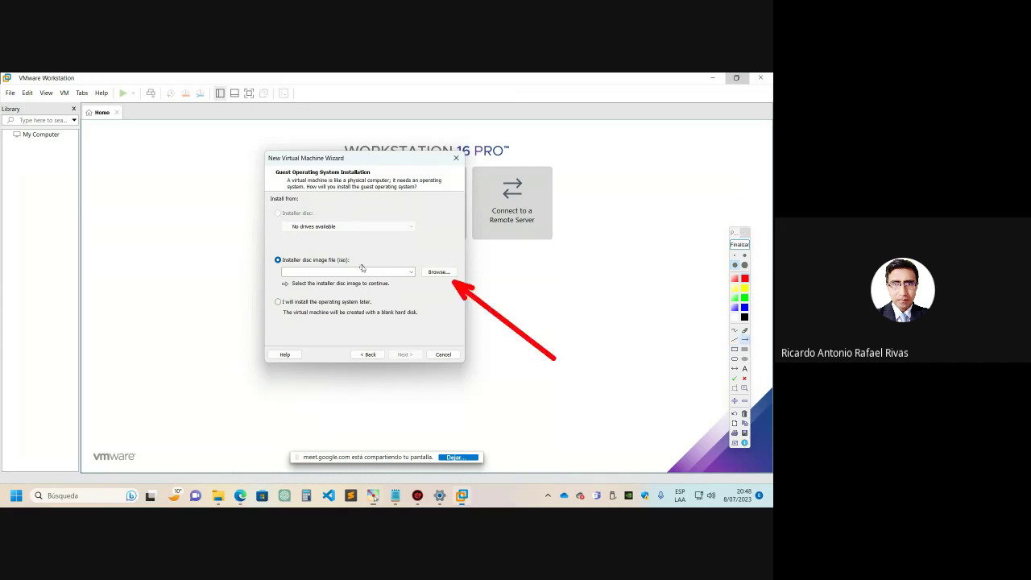
{"action": "key", "text": "super+plus"}
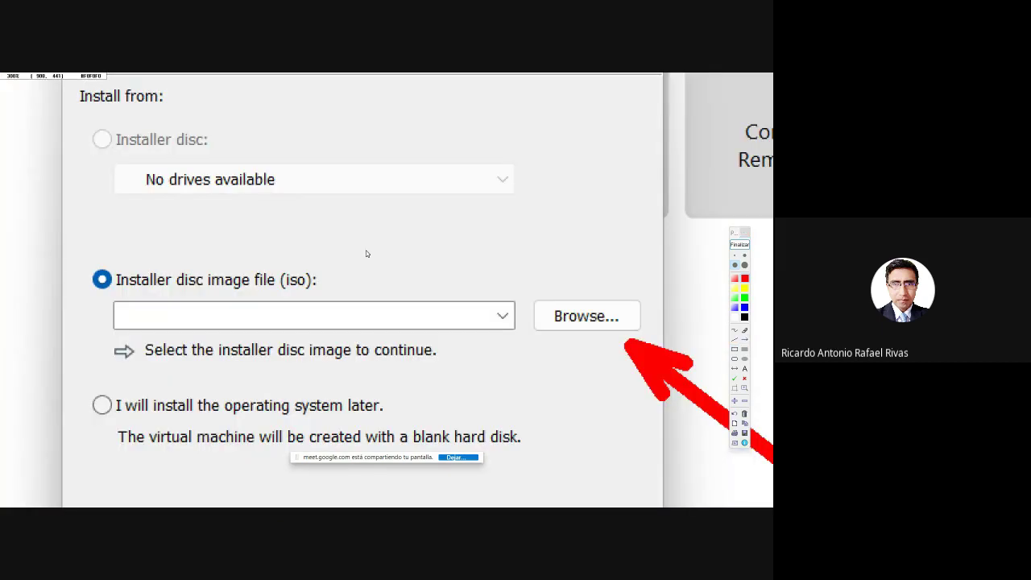
{"action": "key", "text": "super+minus"}
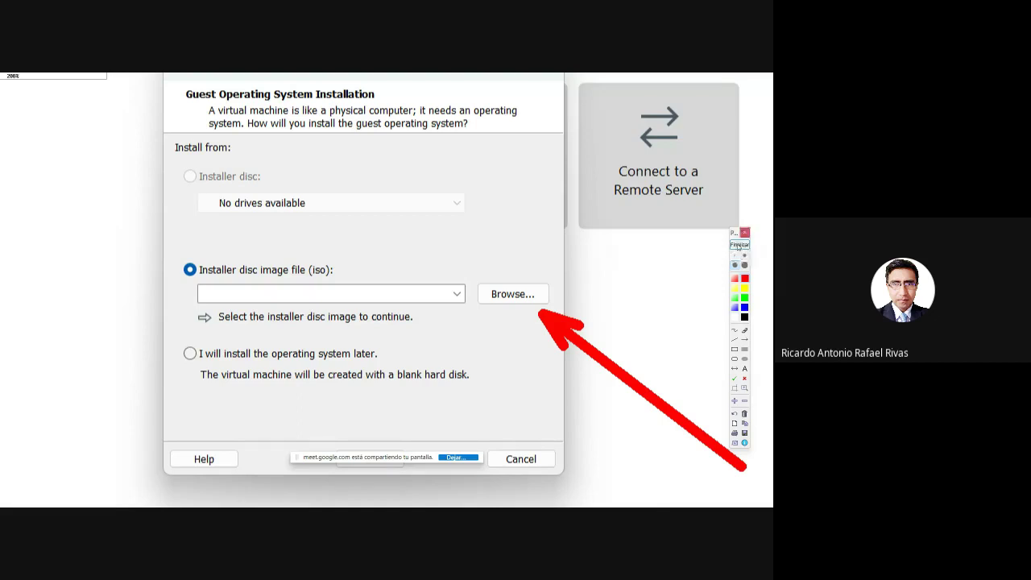
{"action": "left_click", "coordinate": [738, 244]}
Browse for the installer disc image and open the SOFTWARE folder on drive D:.
{"action": "left_click", "coordinate": [438, 272]}
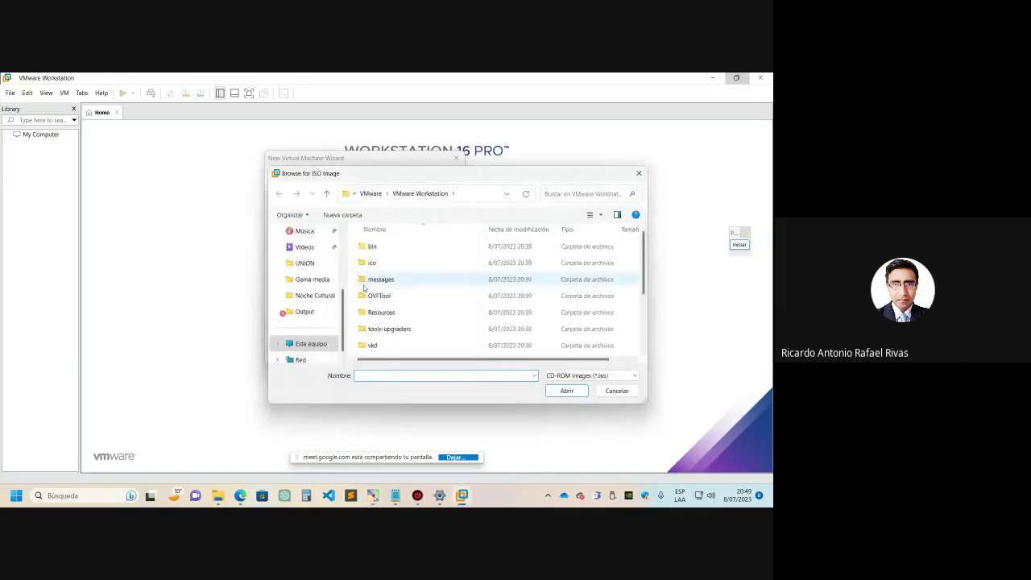
{"action": "left_click", "coordinate": [311, 327]}
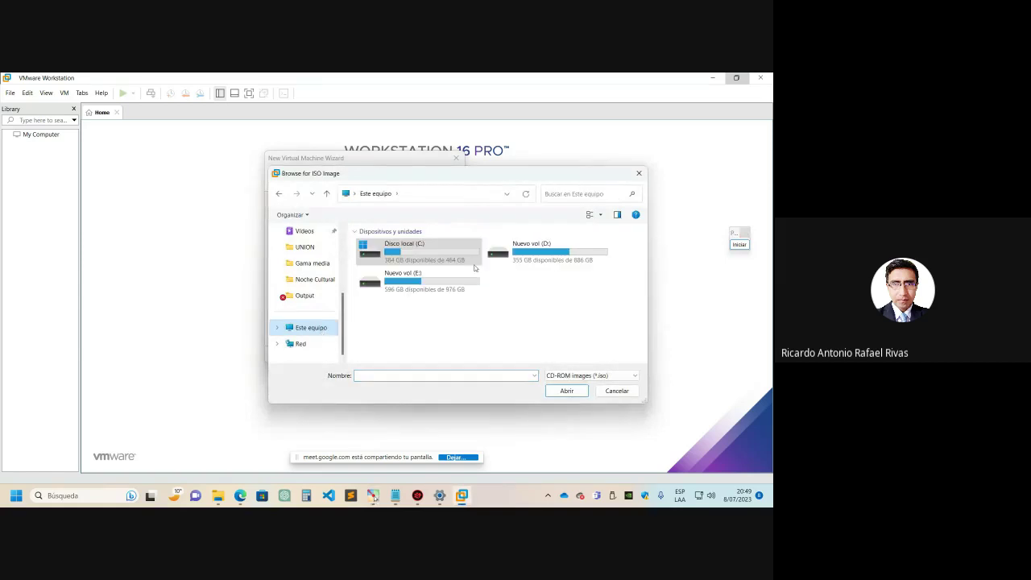
{"action": "double_click", "coordinate": [532, 247]}
{"action": "scroll", "coordinate": [455, 289], "scroll_direction": "down", "scroll_amount": 3}
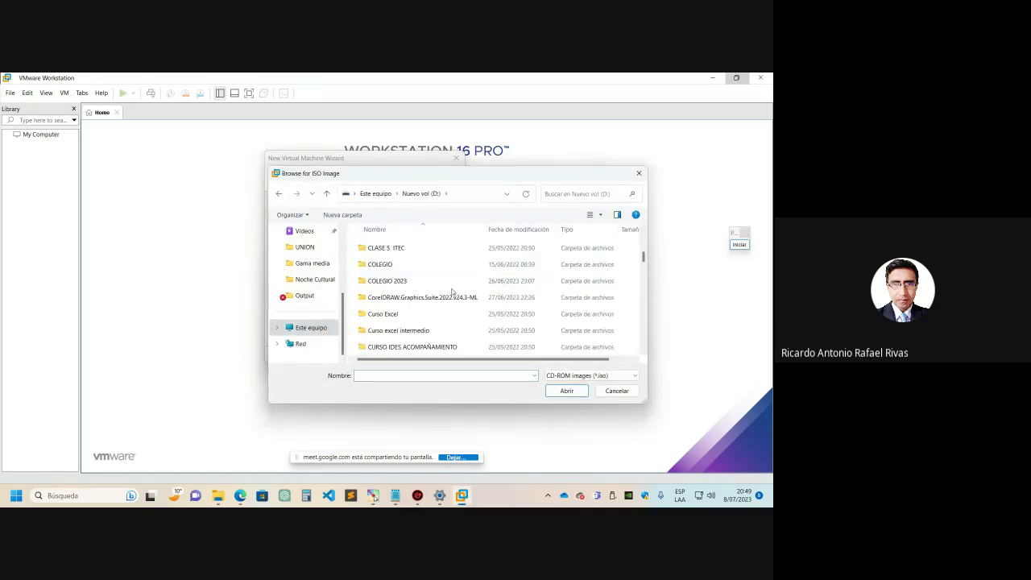
{"action": "scroll", "coordinate": [449, 294], "scroll_direction": "down", "scroll_amount": 5}
{"action": "scroll", "coordinate": [445, 295], "scroll_direction": "down", "scroll_amount": 5}
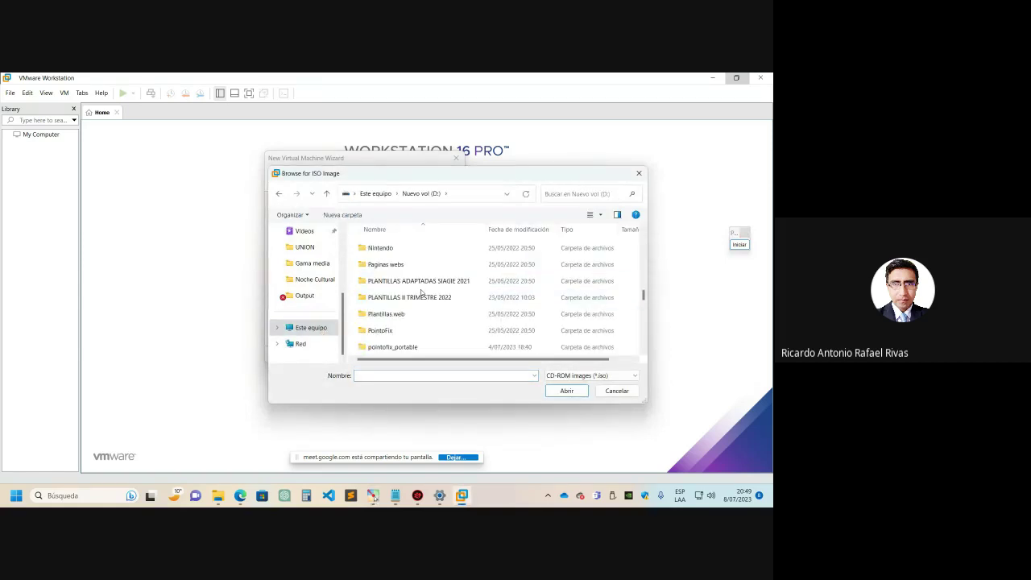
{"action": "scroll", "coordinate": [421, 292], "scroll_direction": "down", "scroll_amount": 2}
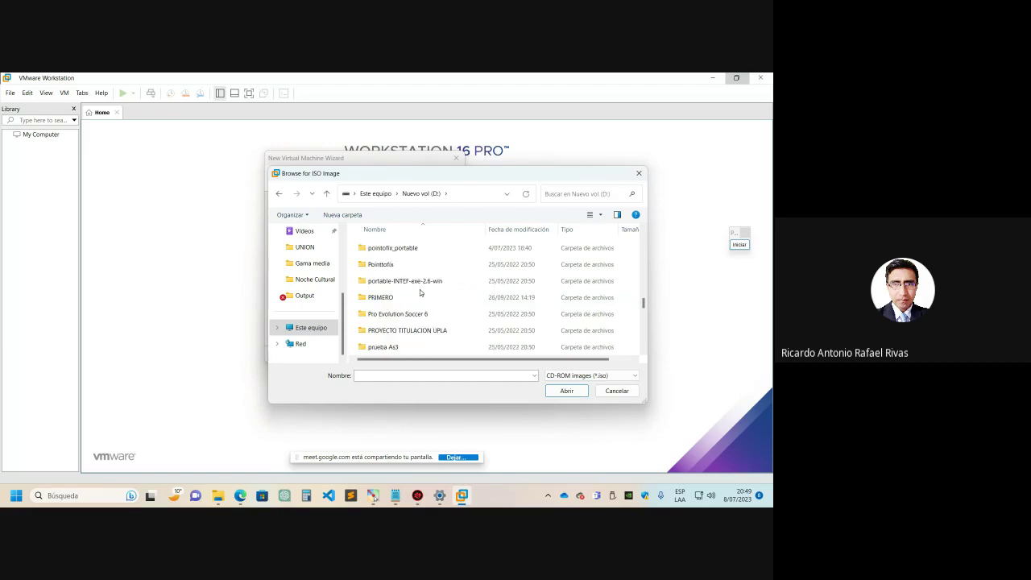
{"action": "scroll", "coordinate": [419, 293], "scroll_direction": "down", "scroll_amount": 5}
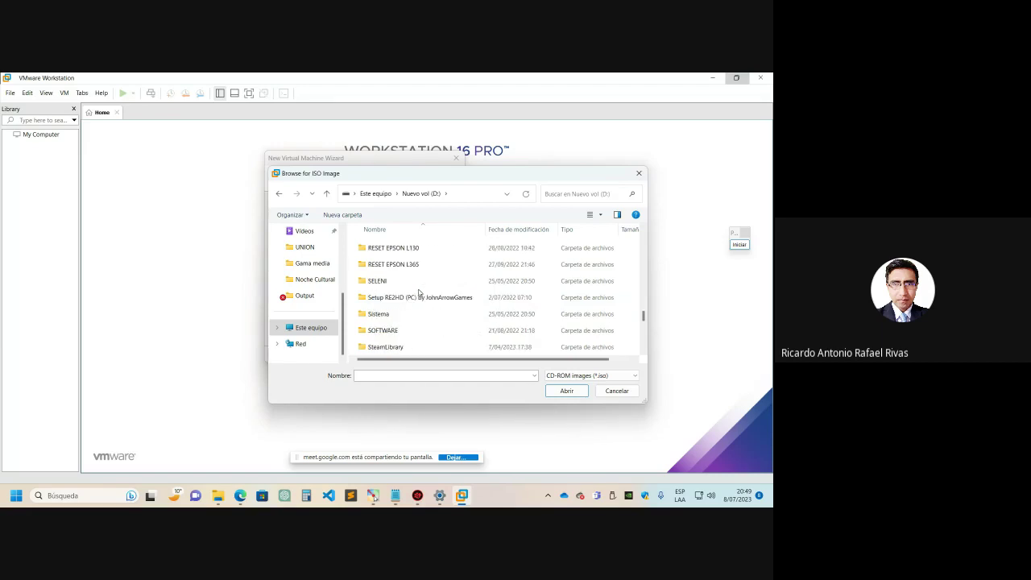
{"action": "scroll", "coordinate": [418, 290], "scroll_direction": "down", "scroll_amount": 1}
{"action": "double_click", "coordinate": [418, 282]}
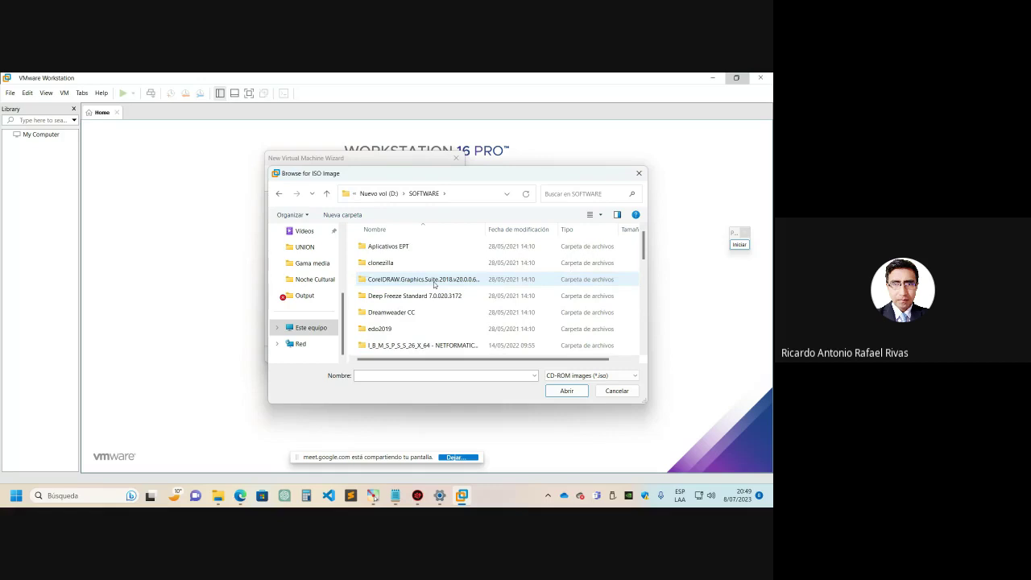
Load Windowsmayo2020 x64 from Programas > SISTEMAS OPERATIVOS as the installer disc image.
{"action": "scroll", "coordinate": [434, 284], "scroll_direction": "down", "scroll_amount": 7}
{"action": "scroll", "coordinate": [434, 285], "scroll_direction": "down", "scroll_amount": 2}
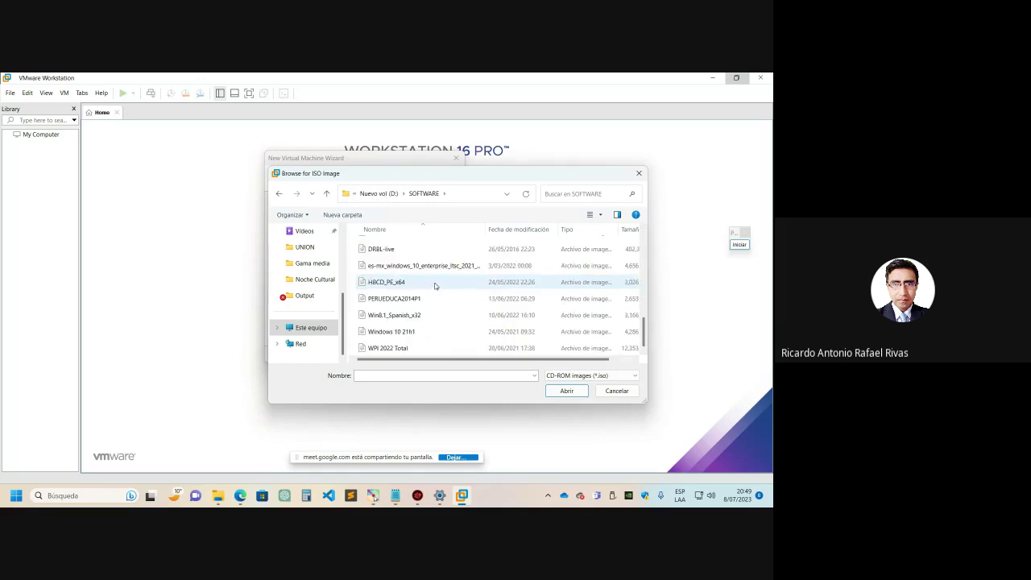
{"action": "scroll", "coordinate": [434, 285], "scroll_direction": "up", "scroll_amount": 4}
{"action": "scroll", "coordinate": [434, 286], "scroll_direction": "up", "scroll_amount": 1}
{"action": "left_click", "coordinate": [434, 261]}
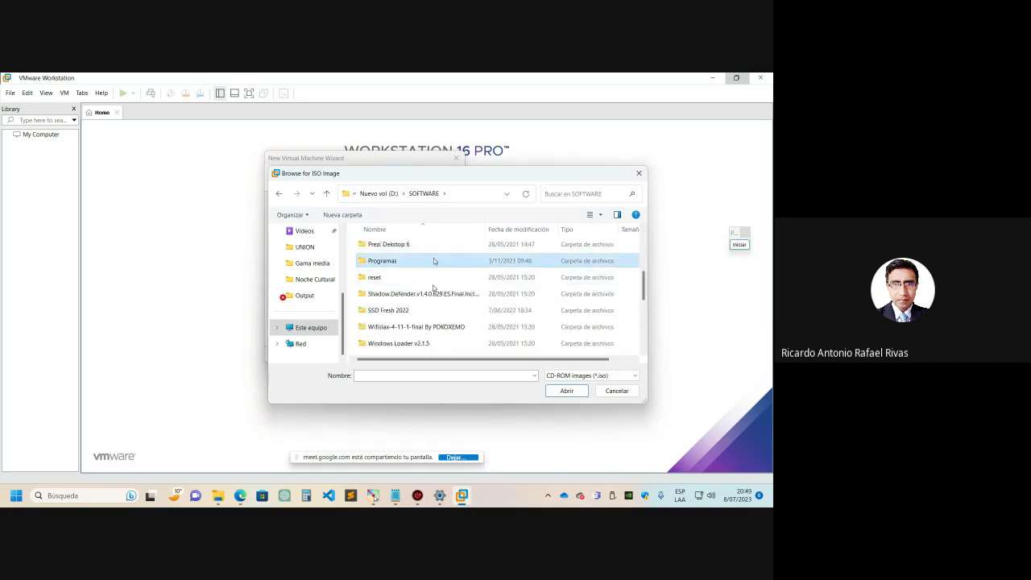
{"action": "double_click", "coordinate": [433, 261]}
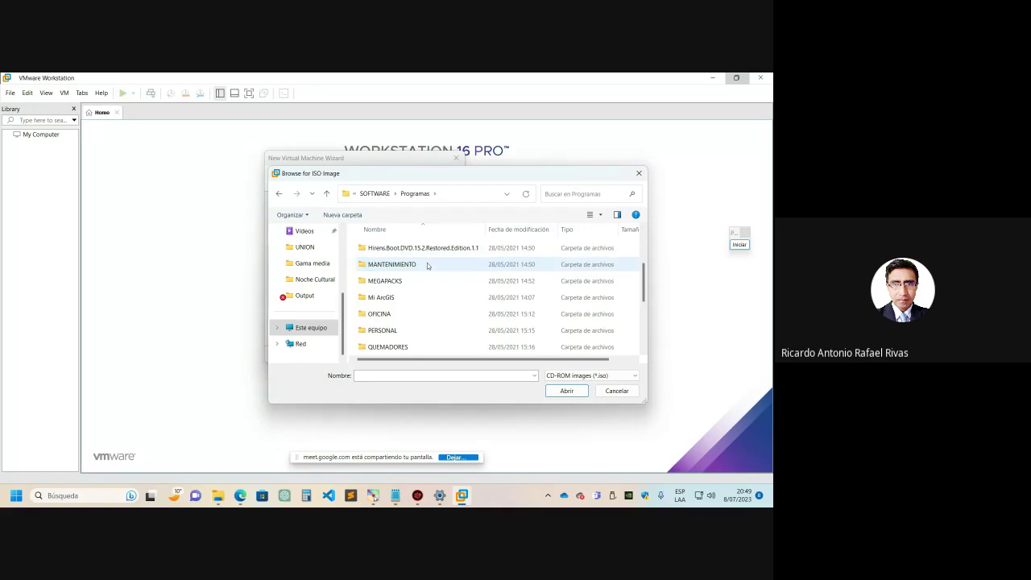
{"action": "scroll", "coordinate": [428, 266], "scroll_direction": "down", "scroll_amount": 3}
{"action": "double_click", "coordinate": [414, 299]}
{"action": "scroll", "coordinate": [414, 302], "scroll_direction": "down", "scroll_amount": 5}
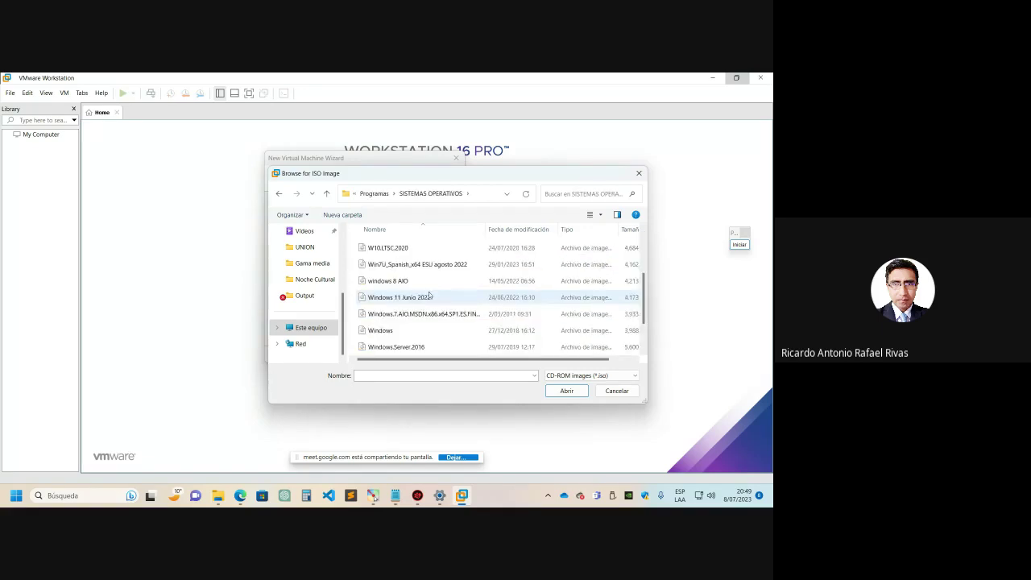
{"action": "left_click", "coordinate": [446, 320]}
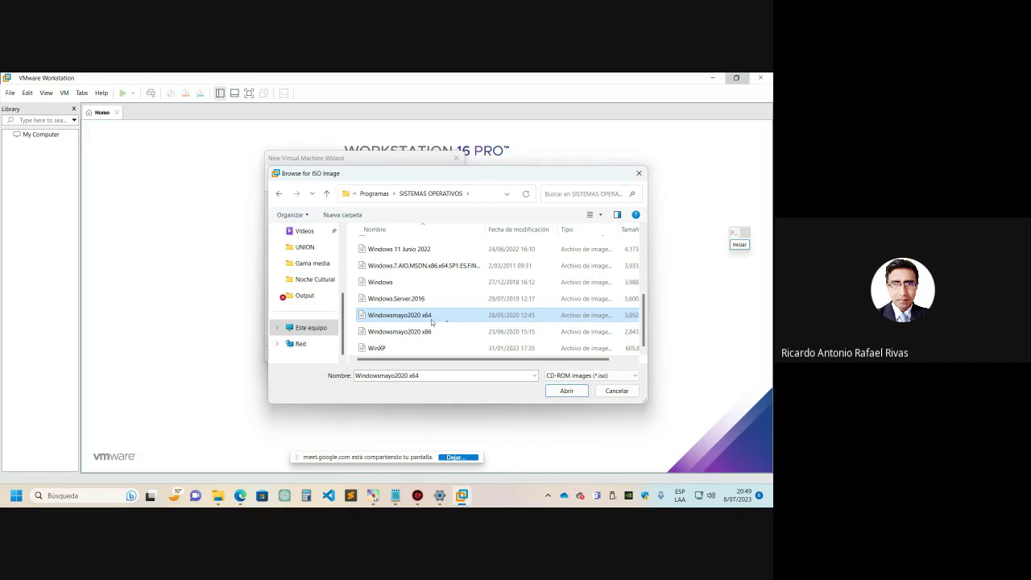
{"action": "left_click", "coordinate": [563, 392]}
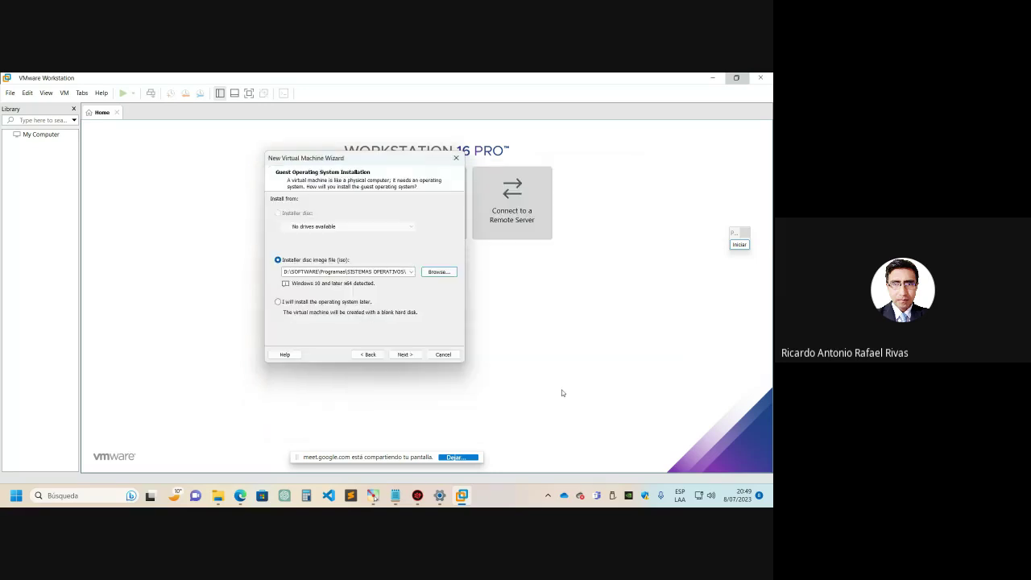
Mark the detected operating system line under the ISO path with a red arrow, magnify it for viewers, and end the annotation.
{"action": "left_click", "coordinate": [739, 245]}
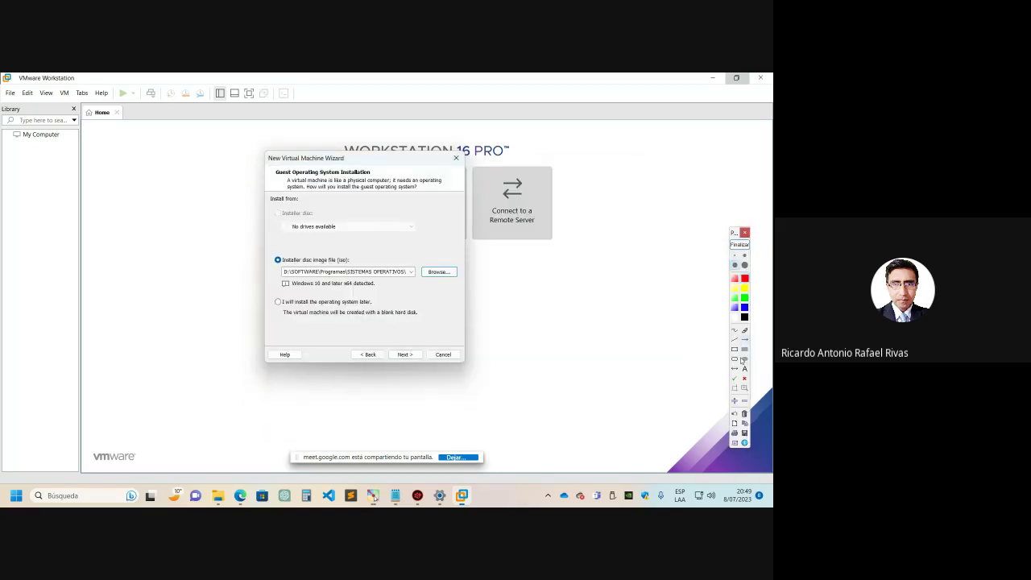
{"action": "left_click_drag", "start_coordinate": [515, 339], "coordinate": [375, 289]}
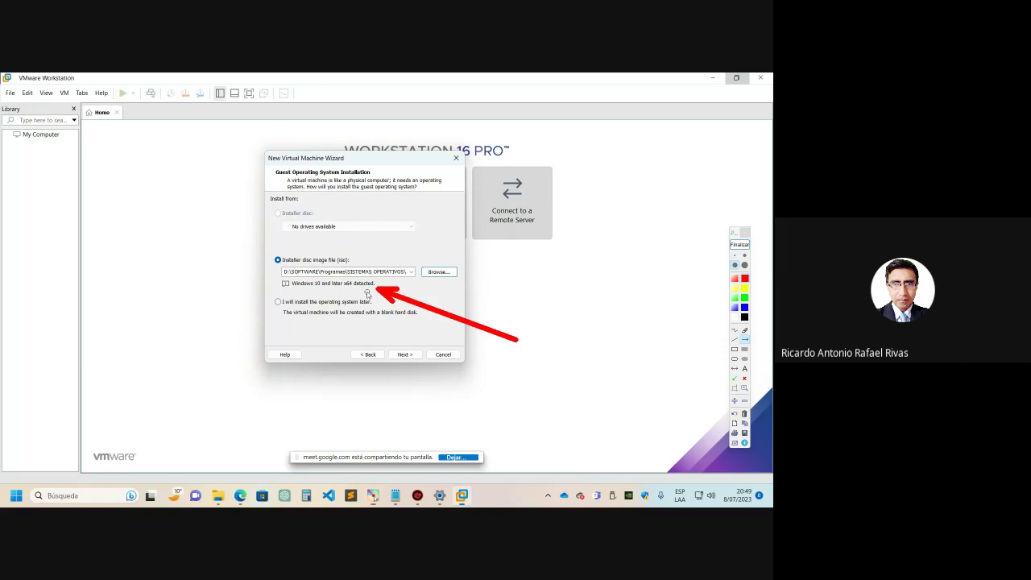
{"action": "key", "text": "super+plus"}
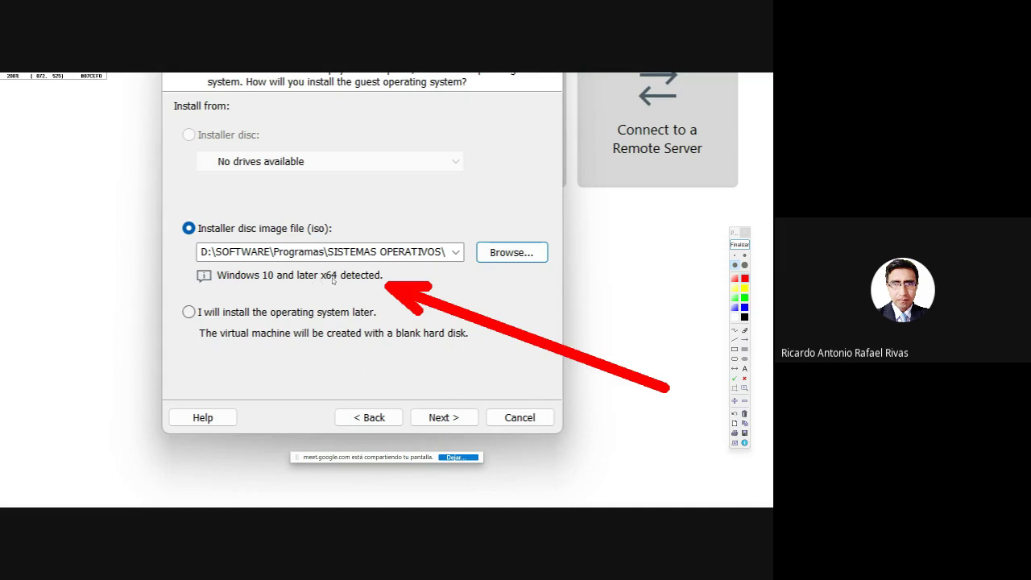
{"action": "key", "text": "Escape"}
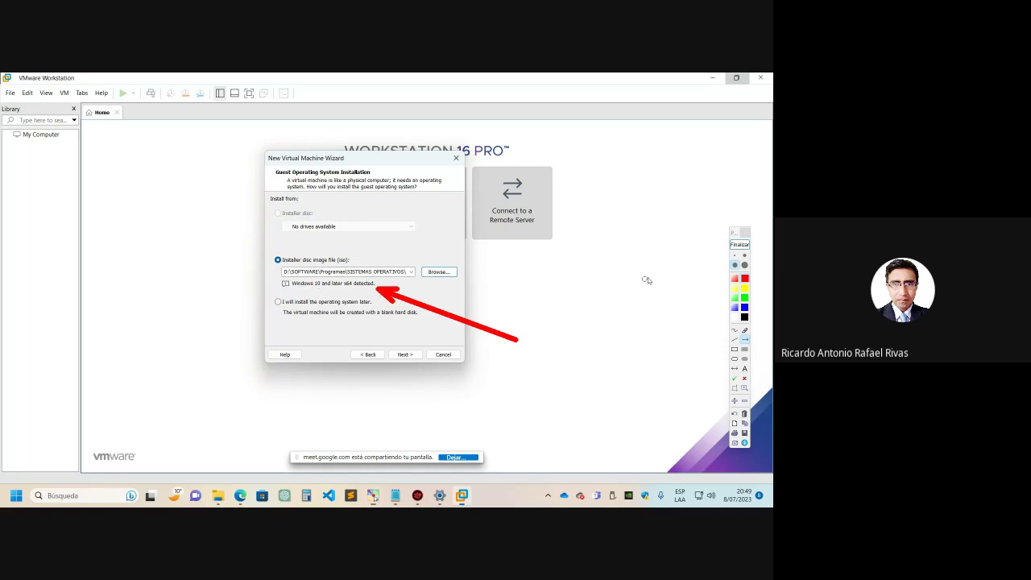
{"action": "left_click", "coordinate": [740, 244]}
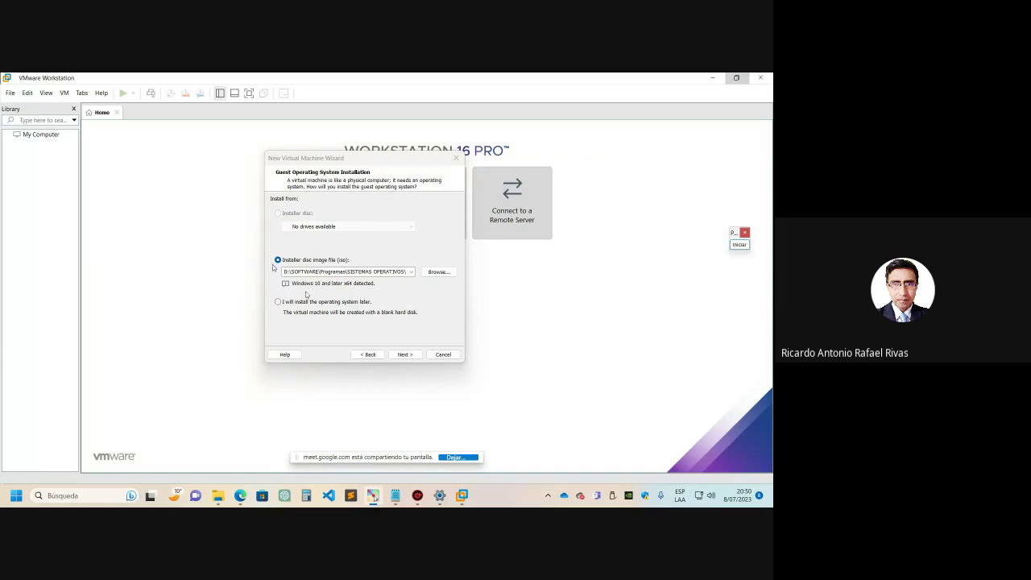
Advance the wizard to the naming page and mark the virtual machine name with a red arrow, magnified for viewers.
{"action": "left_click", "coordinate": [404, 354]}
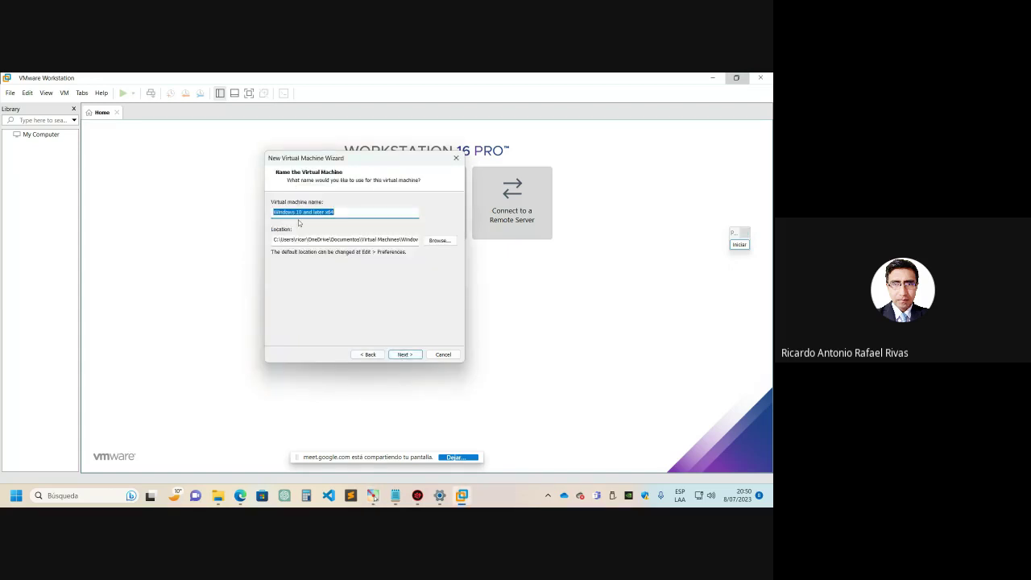
{"action": "left_click", "coordinate": [740, 244]}
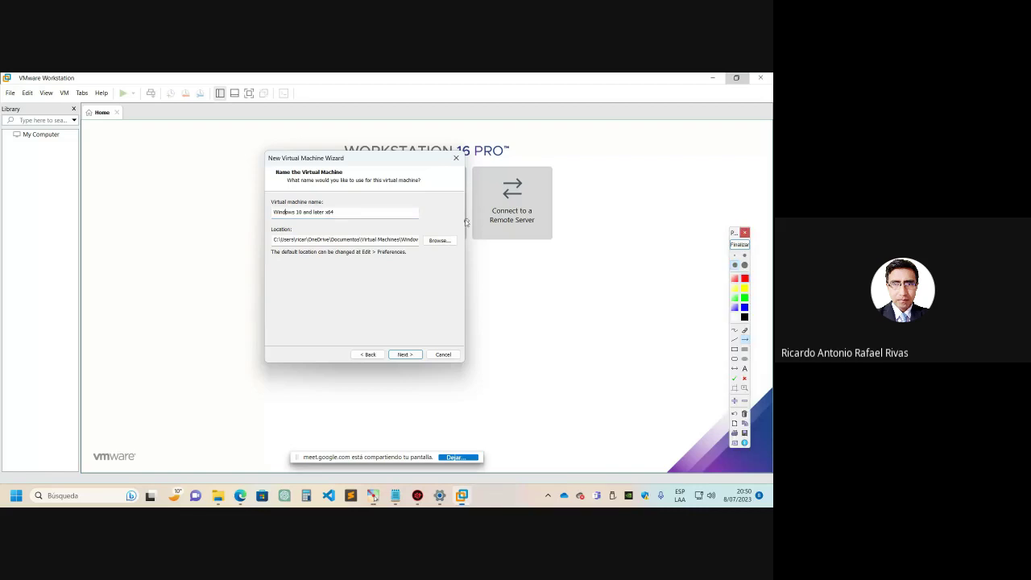
{"action": "left_click_drag", "start_coordinate": [419, 191], "coordinate": [348, 209]}
{"action": "scroll", "coordinate": [348, 209], "scroll_direction": "up", "scroll_amount": 2}
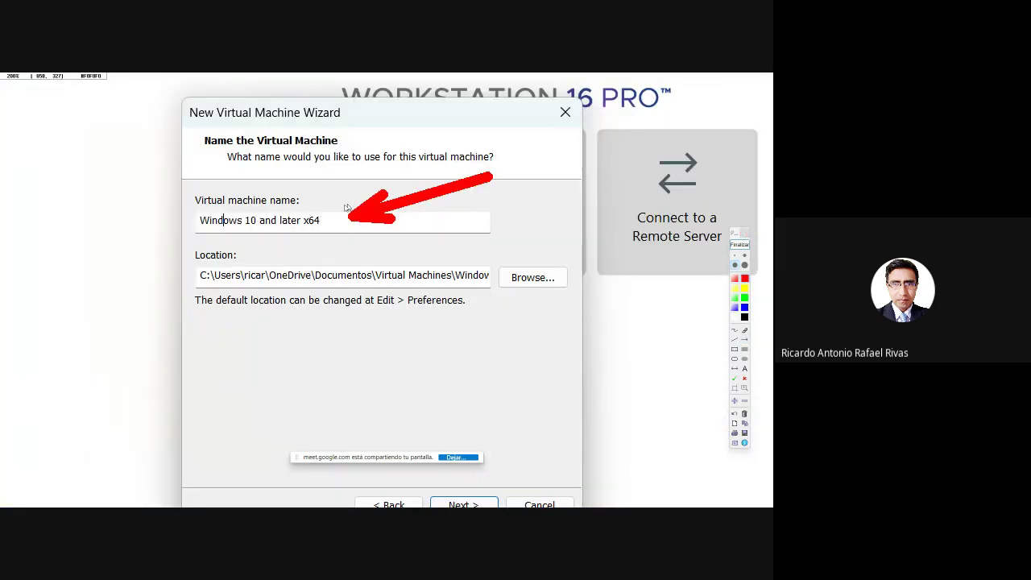
{"action": "scroll", "coordinate": [347, 208], "scroll_direction": "down", "scroll_amount": 2}
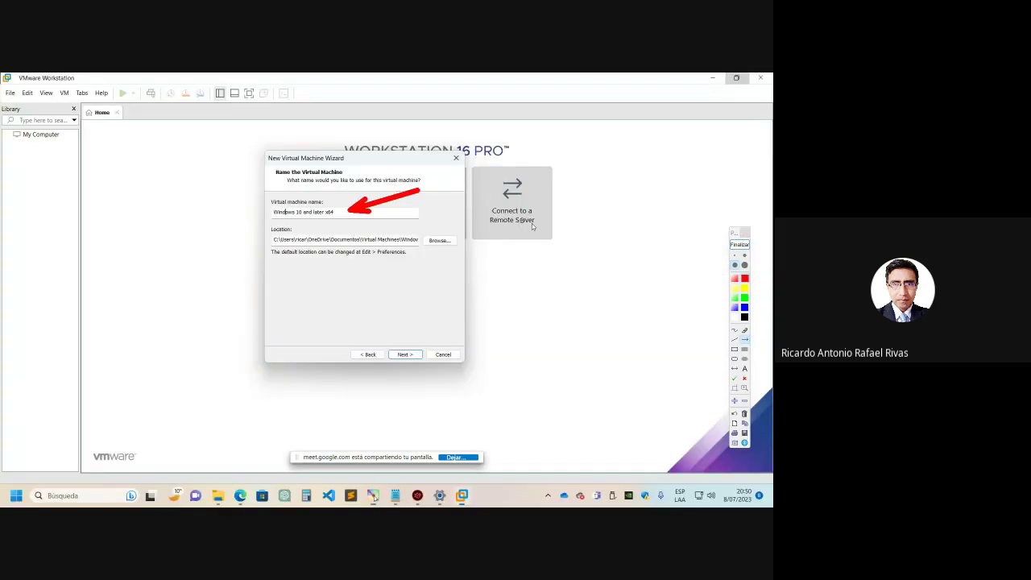
{"action": "left_click", "coordinate": [740, 245]}
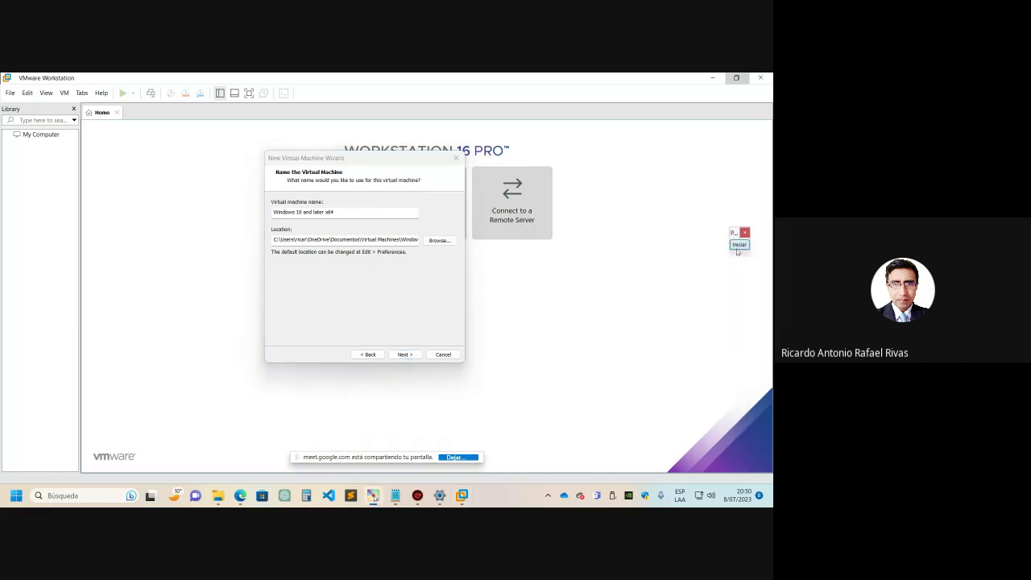
Keep the default name and location, advance to the disk capacity page, and mark the recommended disk size with a magnified red arrow.
{"action": "left_click", "coordinate": [402, 354]}
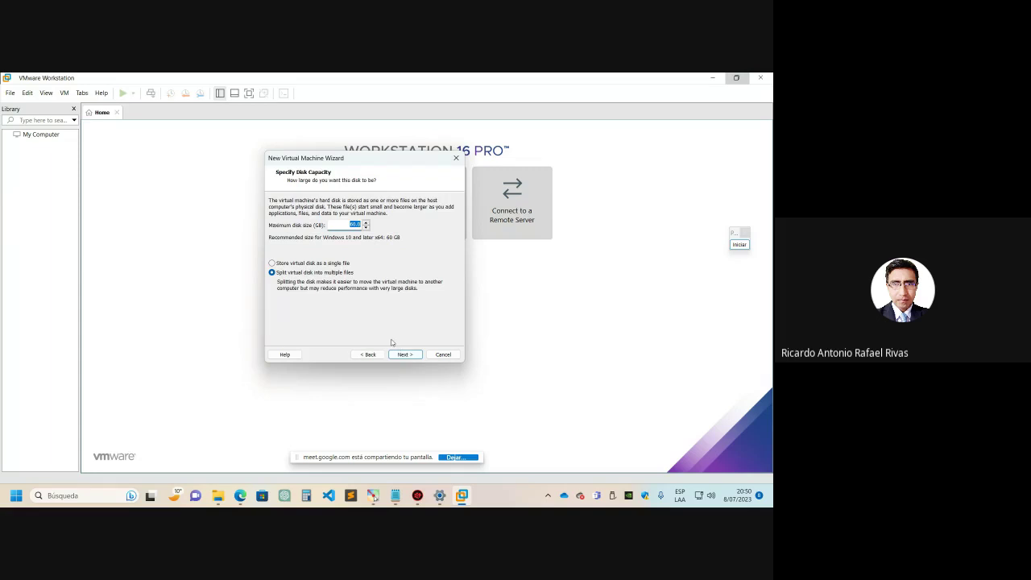
{"action": "left_click", "coordinate": [739, 244]}
{"action": "left_click_drag", "start_coordinate": [423, 320], "coordinate": [369, 252]}
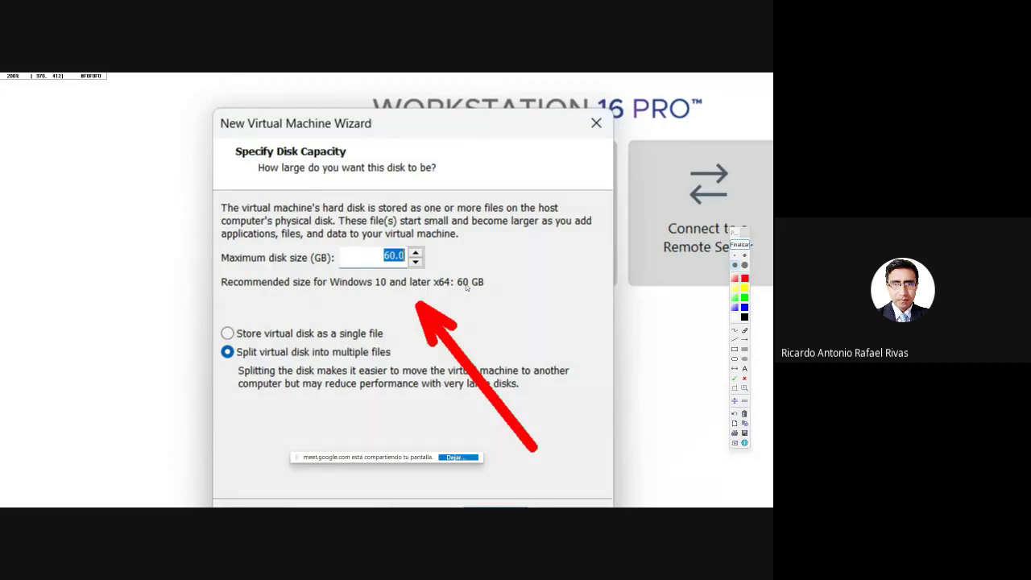
{"action": "key", "text": "Escape"}
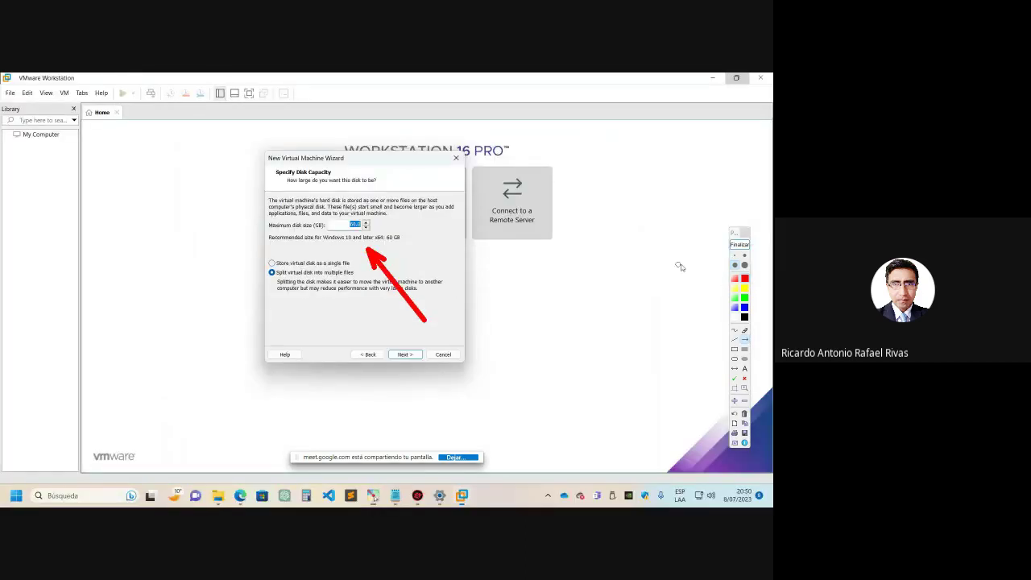
{"action": "left_click", "coordinate": [740, 245]}
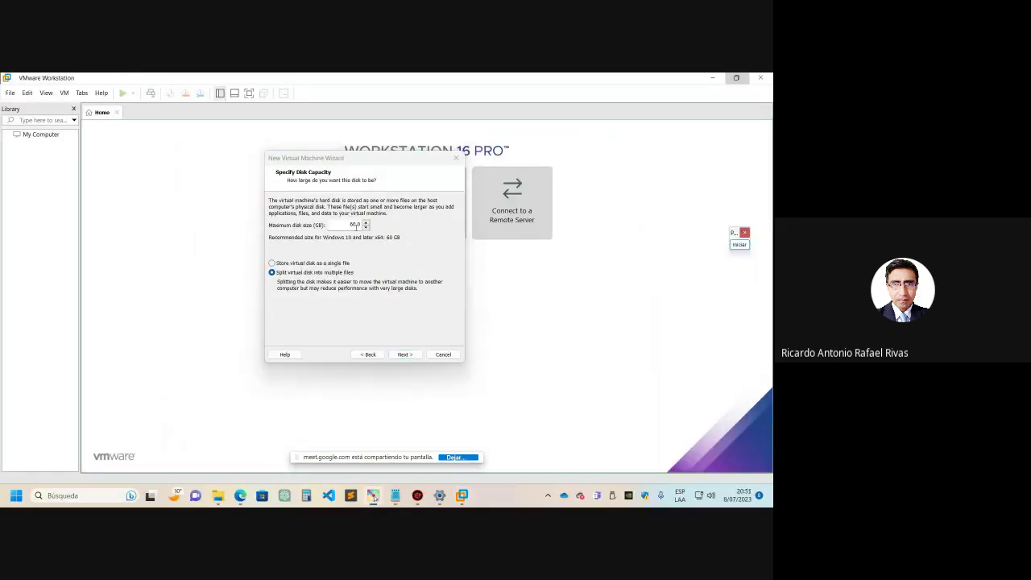
{"action": "left_click", "coordinate": [344, 223]}
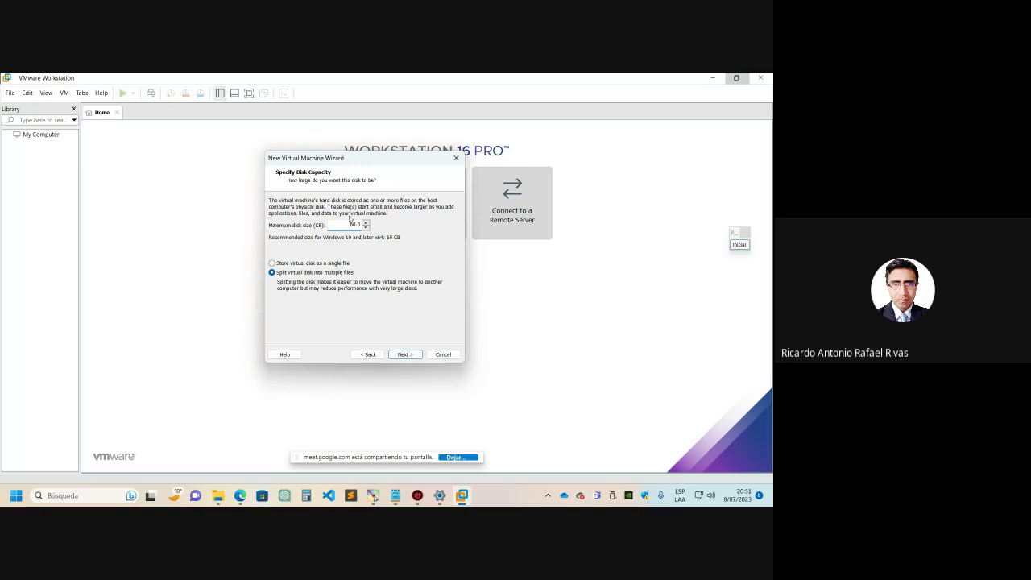
Keep the 60 GB split disk, frame the settings summary in red with magnification for viewers, and finish the wizard to create the virtual machine.
{"action": "left_click", "coordinate": [405, 355]}
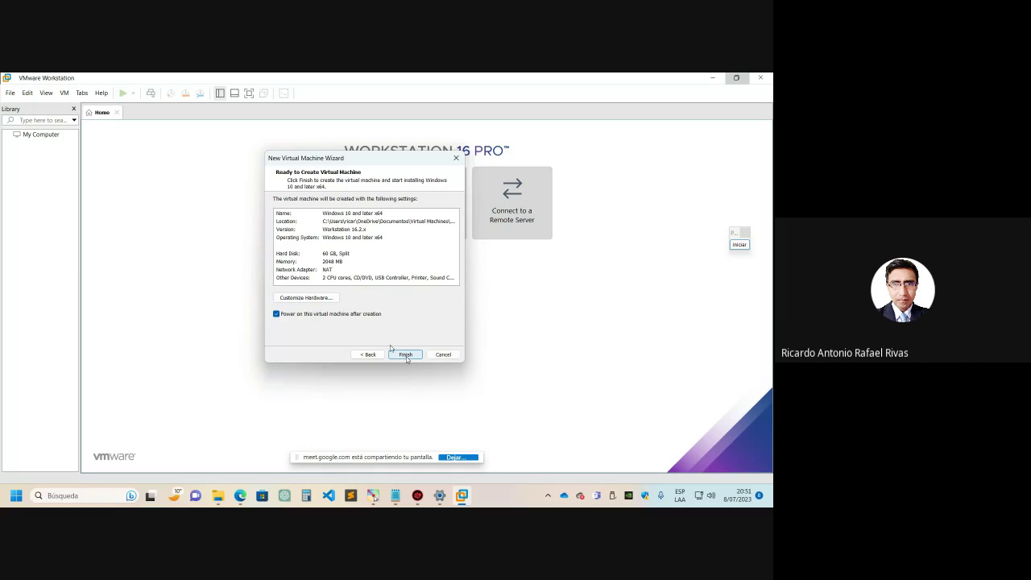
{"action": "left_click", "coordinate": [742, 245]}
{"action": "left_click", "coordinate": [740, 245]}
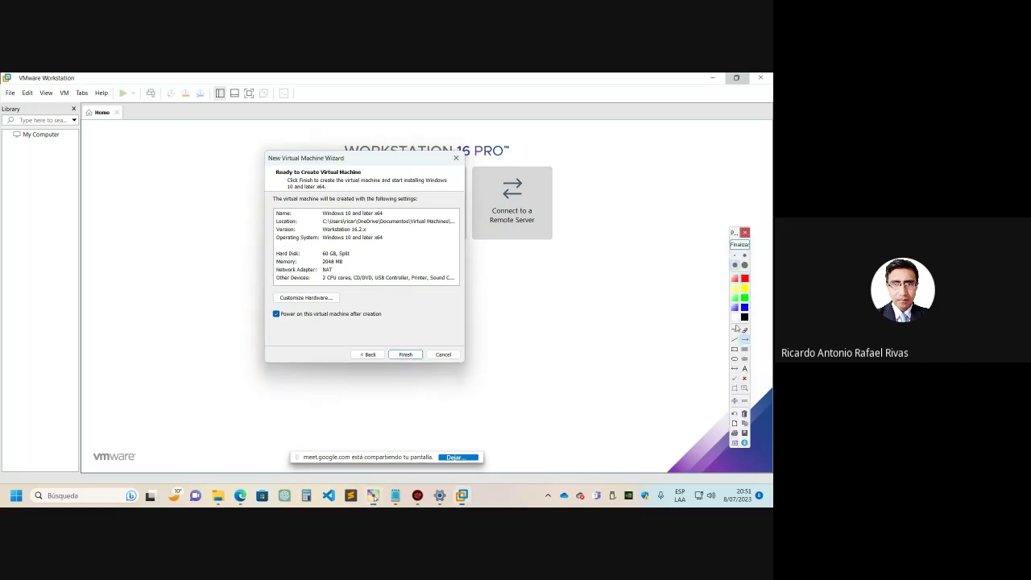
{"action": "left_click", "coordinate": [734, 349]}
{"action": "left_click_drag", "start_coordinate": [266, 206], "coordinate": [467, 289]}
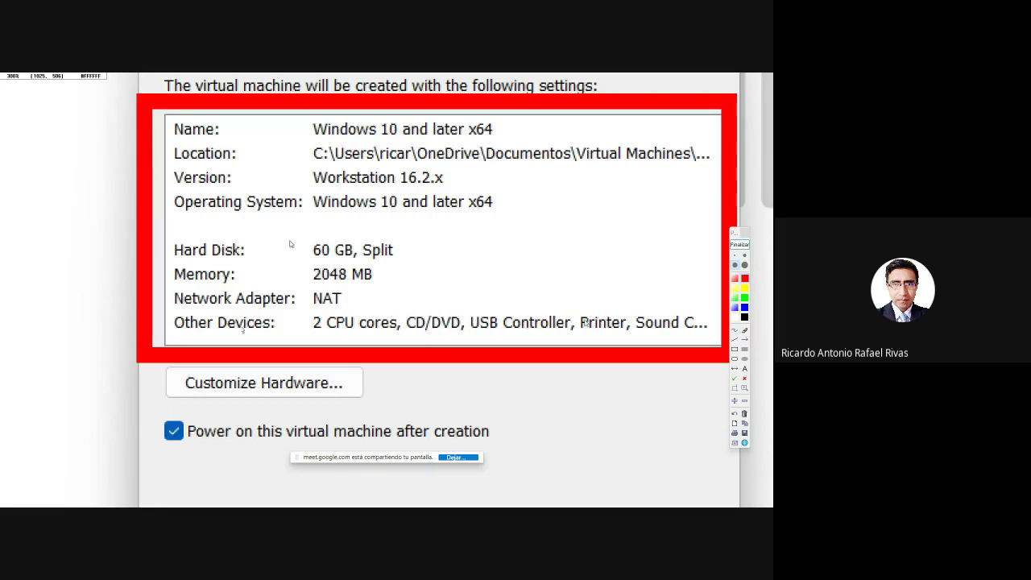
{"action": "scroll", "coordinate": [637, 326], "scroll_direction": "down", "scroll_amount": 1}
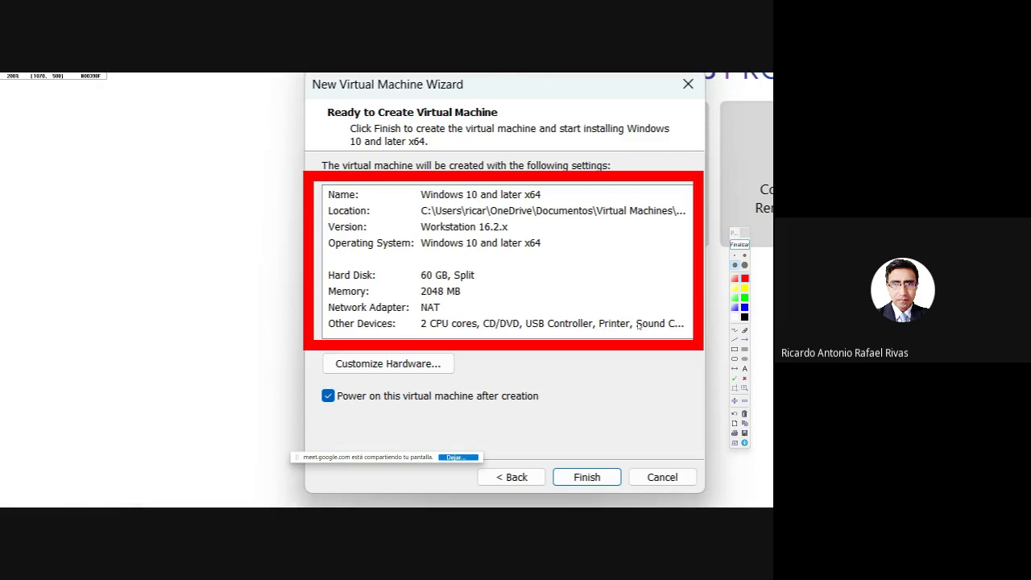
{"action": "scroll", "coordinate": [637, 326], "scroll_direction": "down", "scroll_amount": 1}
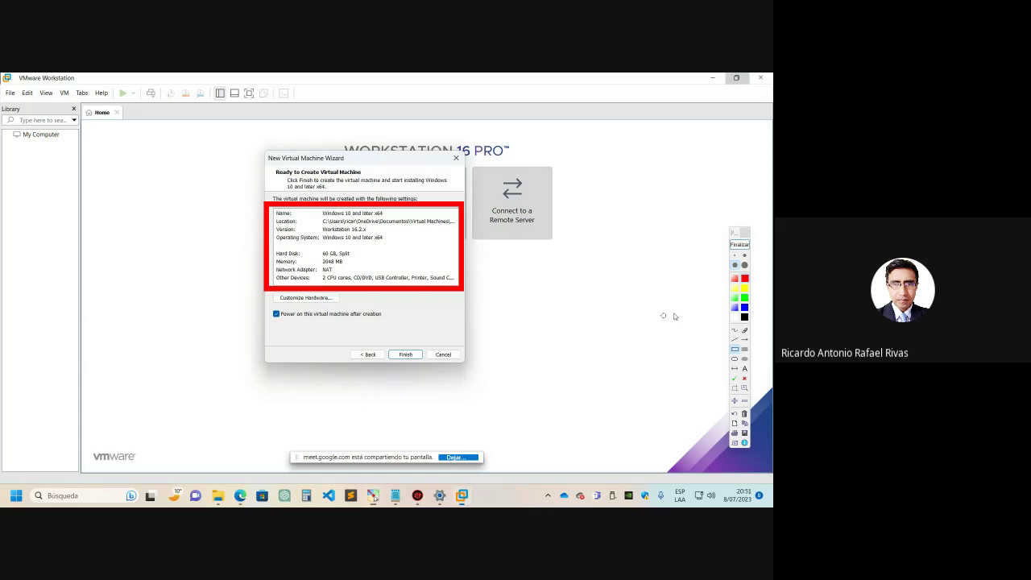
{"action": "left_click", "coordinate": [739, 244]}
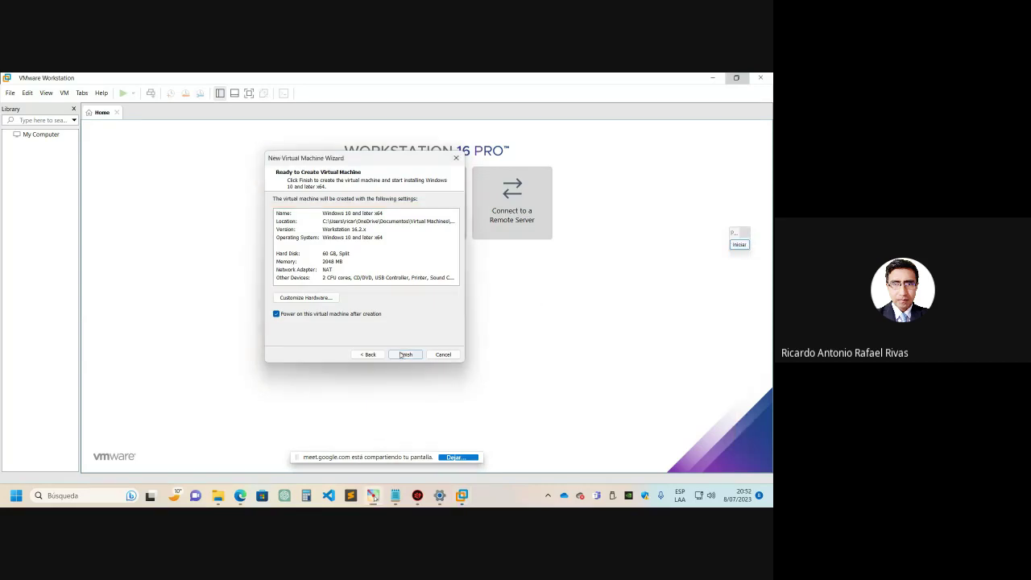
{"action": "left_click", "coordinate": [404, 354]}
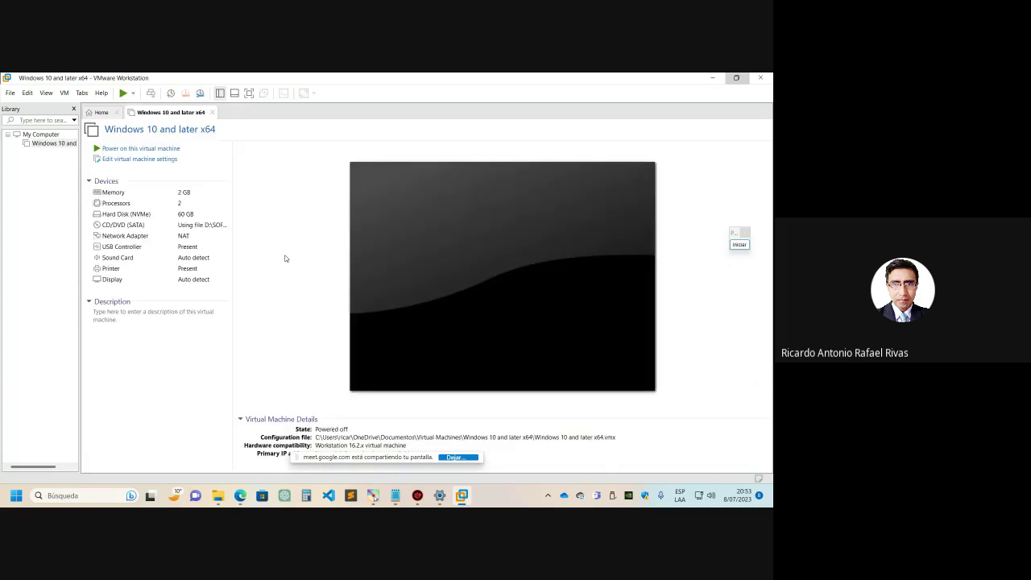
Power on the Windows 10 virtual machine, dismiss the side channel mitigations hint, and direct input to the guest.
{"action": "left_click", "coordinate": [141, 149]}
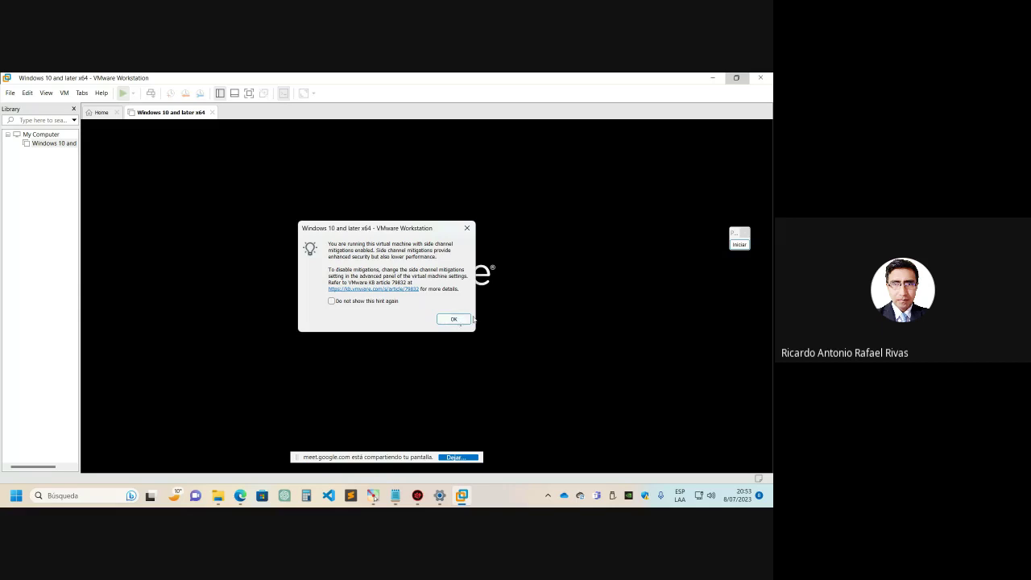
{"action": "left_click", "coordinate": [449, 322]}
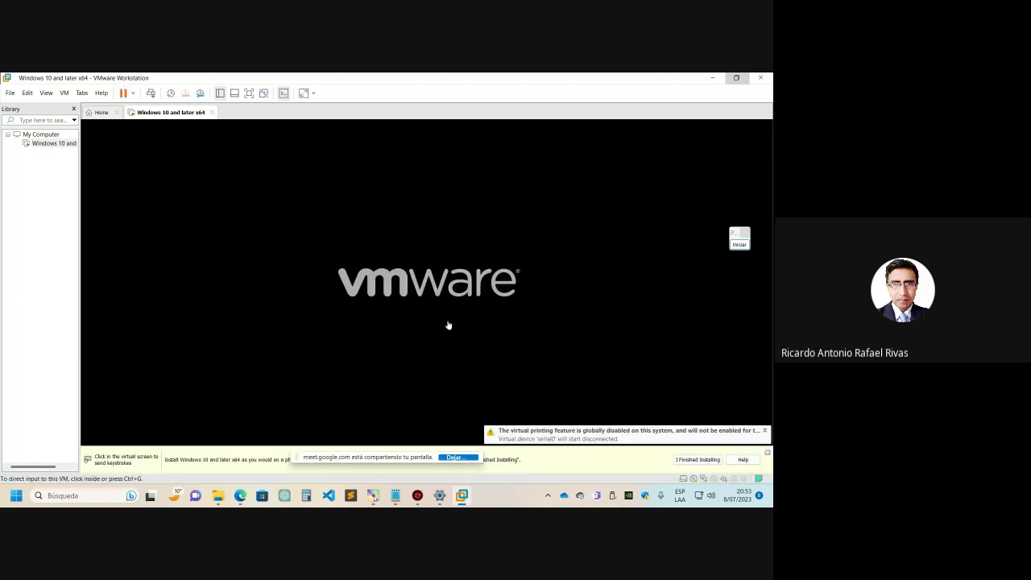
{"action": "left_click", "coordinate": [598, 357]}
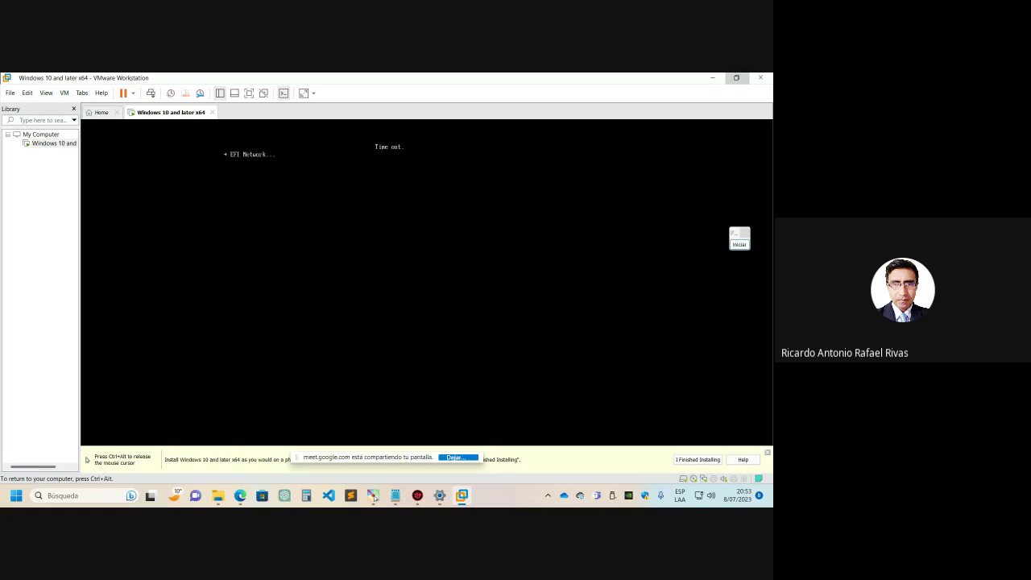
Release input from the guest, reset the virtual machine, and boot it from the Windows 10 installation CD/DVD.
{"action": "key", "text": "ctrl+alt"}
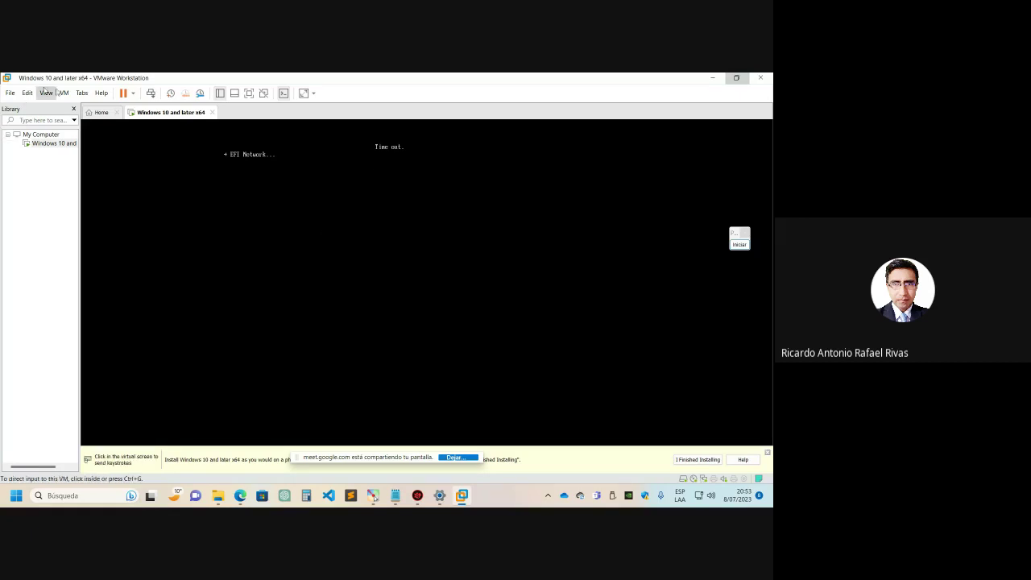
{"action": "left_click", "coordinate": [132, 94]}
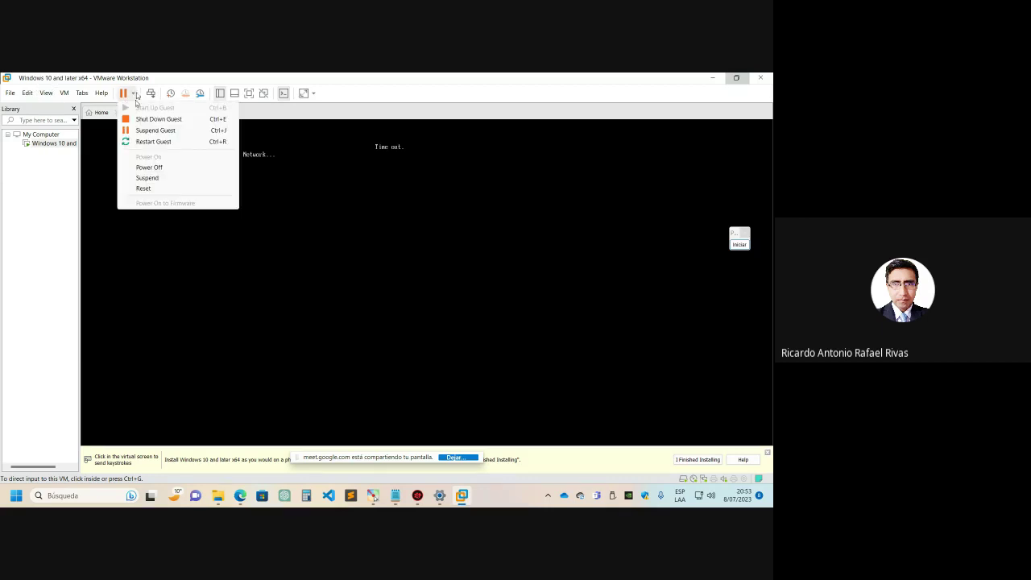
{"action": "left_click", "coordinate": [157, 188]}
{"action": "left_click", "coordinate": [401, 301]}
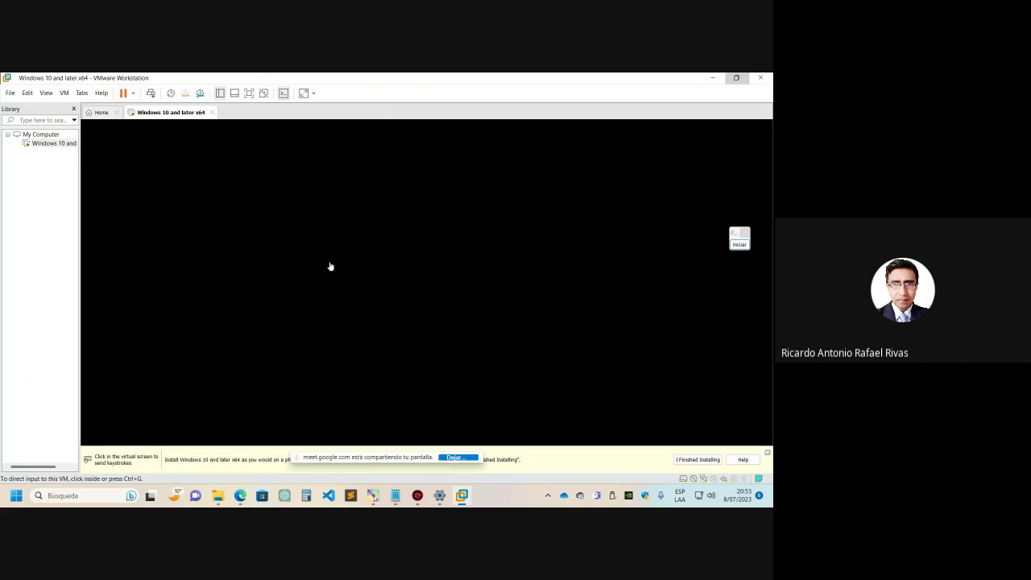
{"action": "left_click", "coordinate": [300, 261]}
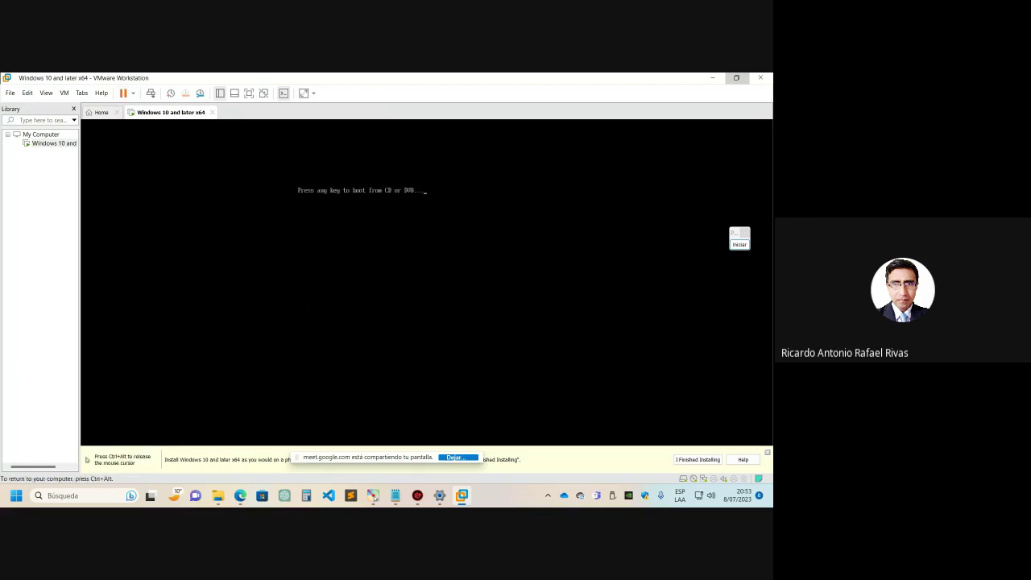
{"action": "key", "text": "Return"}
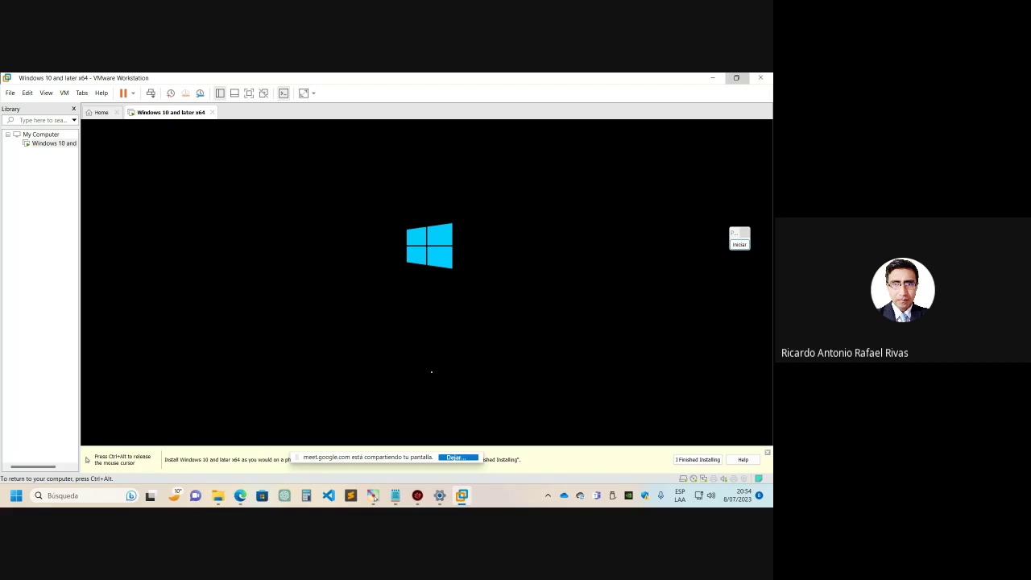
Arrange the VMware Workstation window on half the screen with the Google Meet browser window beside it.
{"action": "left_click", "coordinate": [374, 496]}
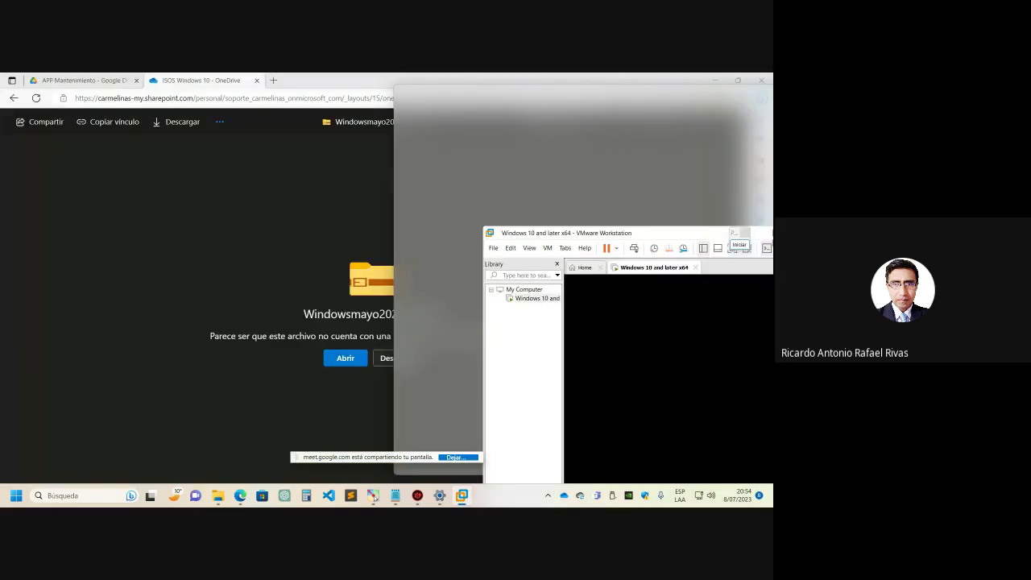
{"action": "key", "text": "super+Right"}
{"action": "left_click", "coordinate": [60, 296]}
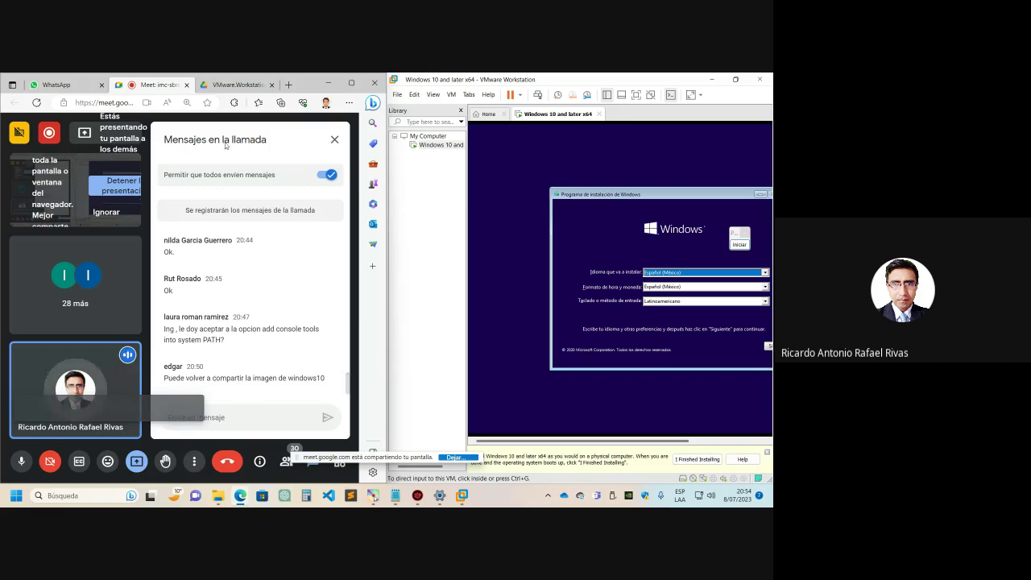
Copy the WINDOWS 10 heading and its download link from the Notepad notes and send them in the Google Meet chat.
{"action": "mouse_move", "coordinate": [373, 497]}
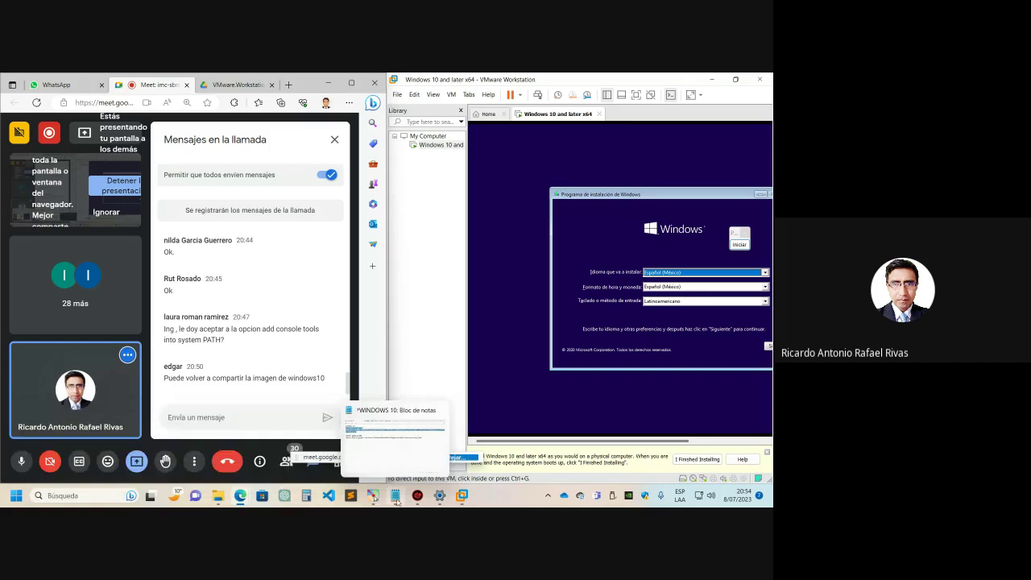
{"action": "left_click", "coordinate": [395, 496]}
{"action": "left_click", "coordinate": [101, 169]}
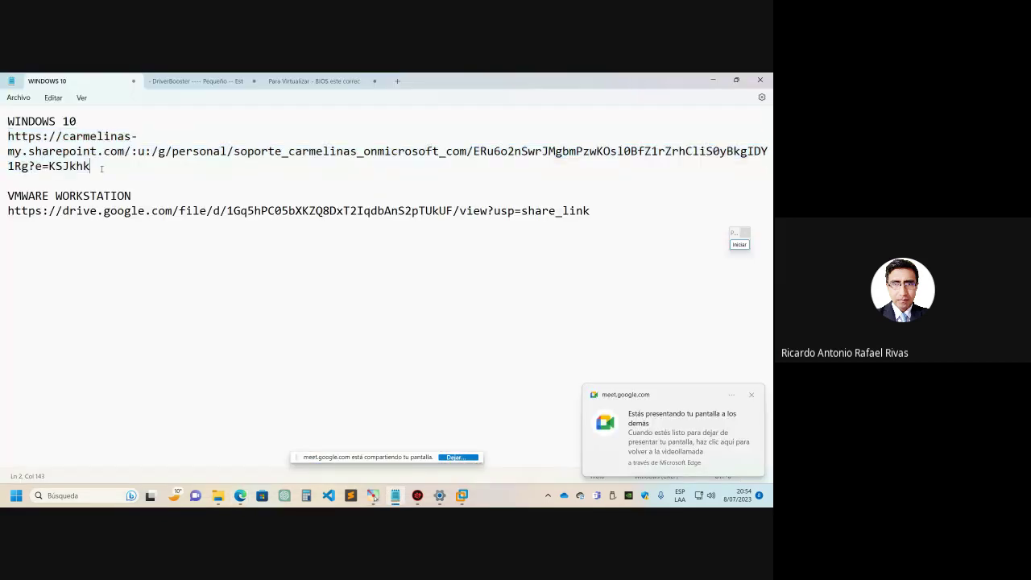
{"action": "key", "text": "ctrl+shift+Home"}
{"action": "key", "text": "ctrl+c"}
{"action": "mouse_move", "coordinate": [240, 495]}
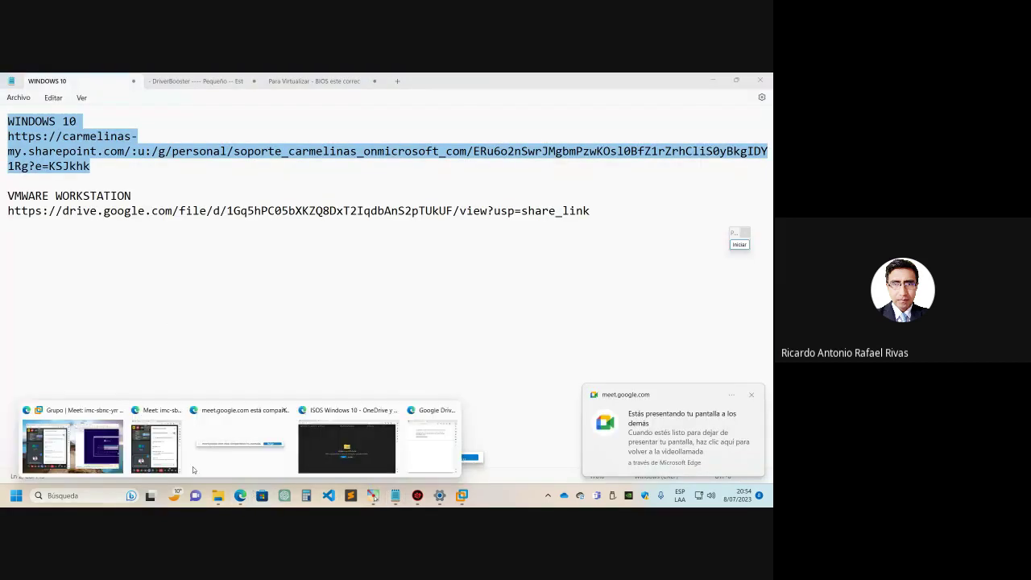
{"action": "left_click", "coordinate": [171, 452]}
{"action": "left_click", "coordinate": [225, 417]}
{"action": "key", "text": "ctrl+v"}
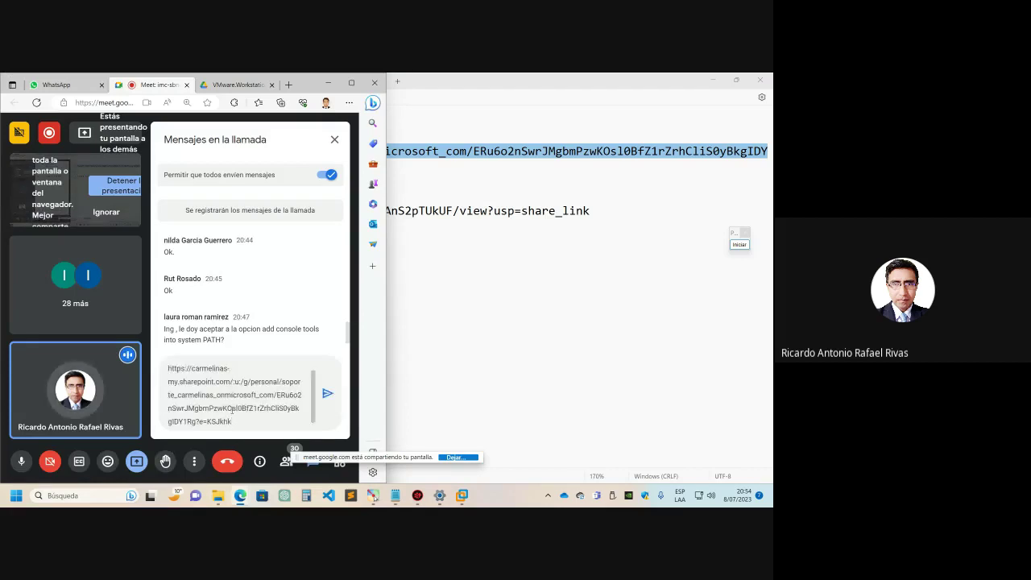
{"action": "key", "text": "Return"}
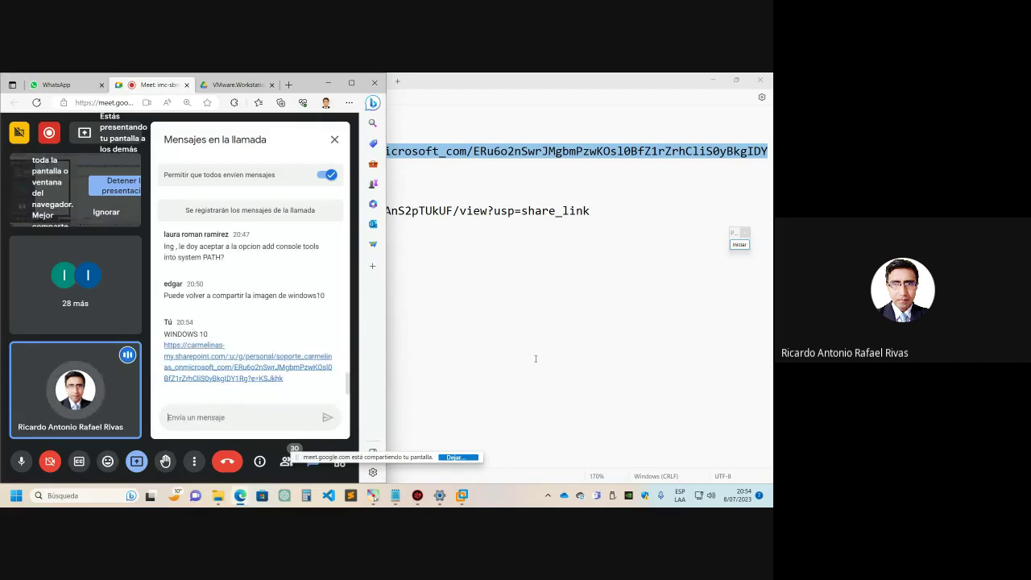
Bring the virtual machine back beside the meeting chat, check the participants' messages, and switch the meeting microphone on.
{"action": "left_click", "coordinate": [460, 498]}
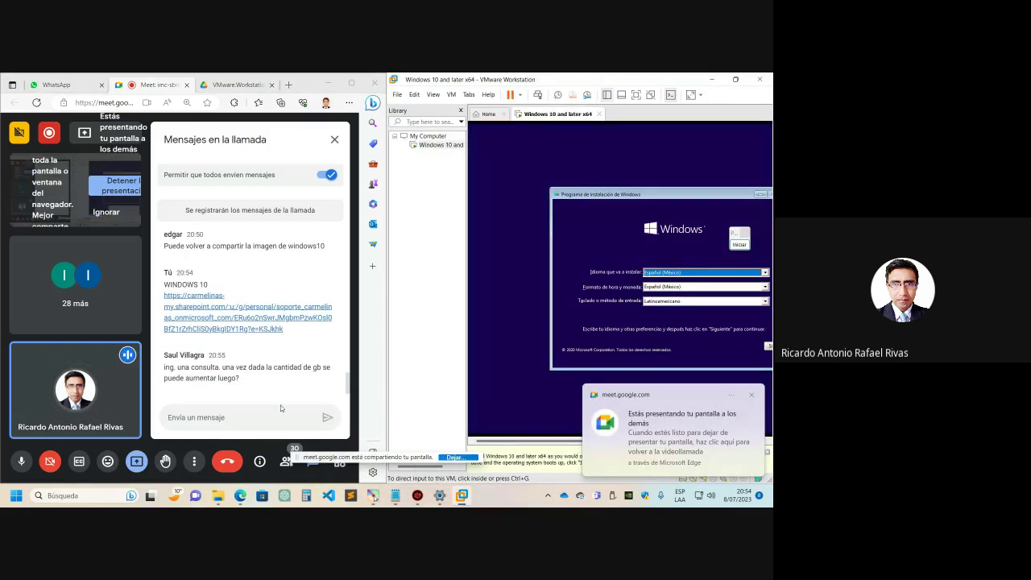
{"action": "left_click", "coordinate": [268, 416]}
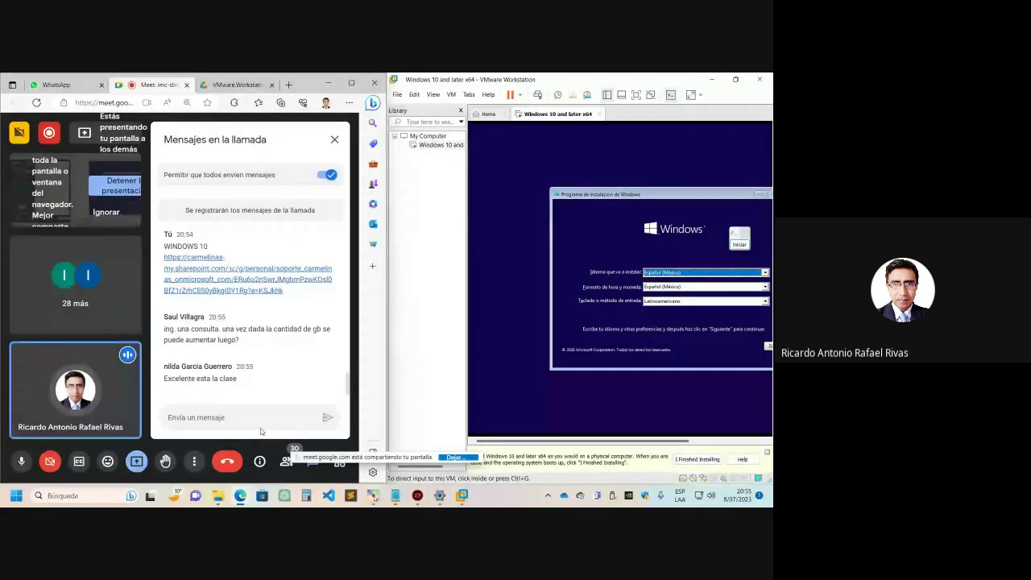
{"action": "left_click", "coordinate": [706, 495]}
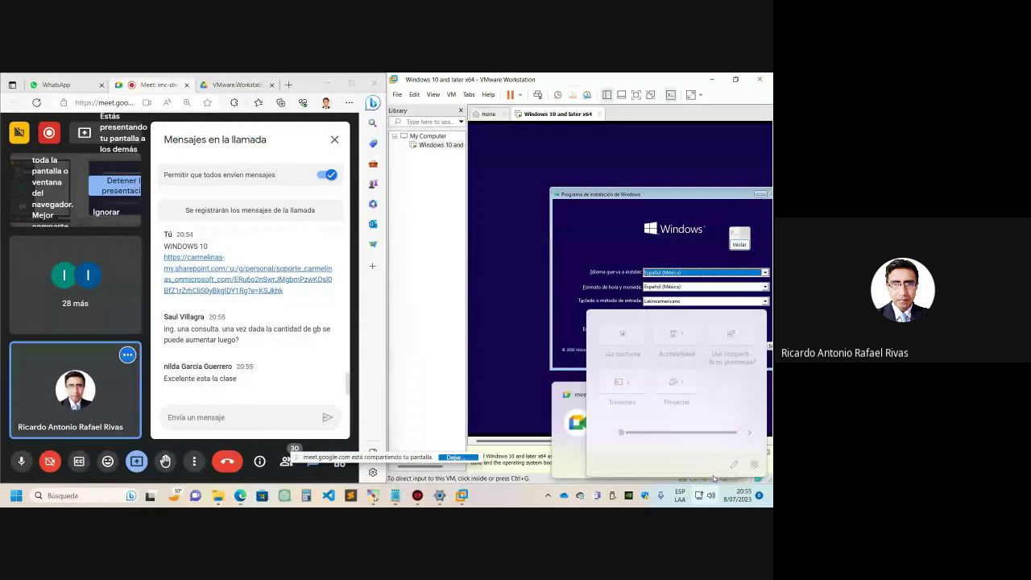
{"action": "left_click", "coordinate": [215, 439]}
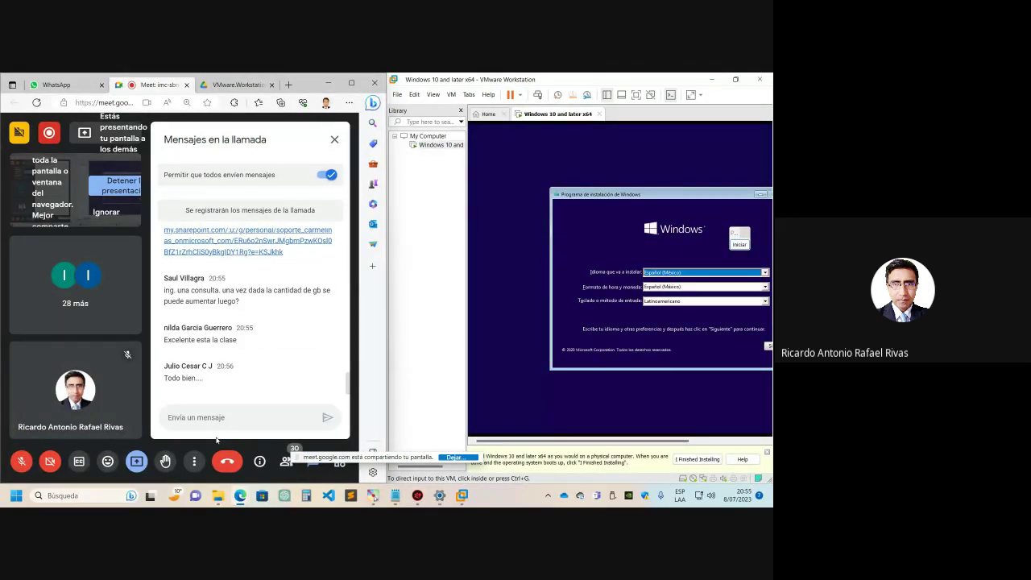
{"action": "key", "text": "ctrl+d"}
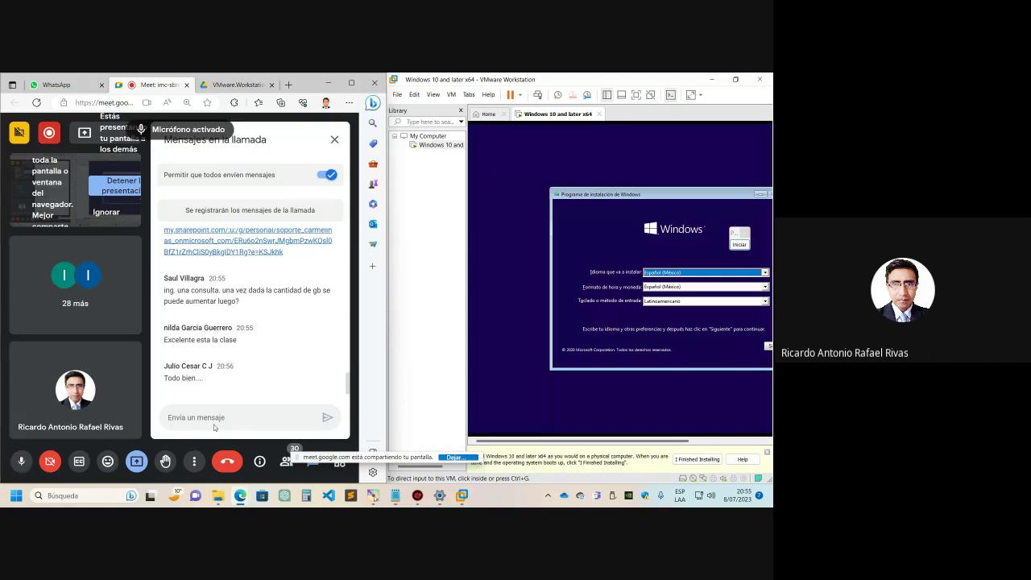
Cancel closing VMware Workstation so the virtual machine keeps running, and maximize its window.
{"action": "left_click", "coordinate": [760, 79]}
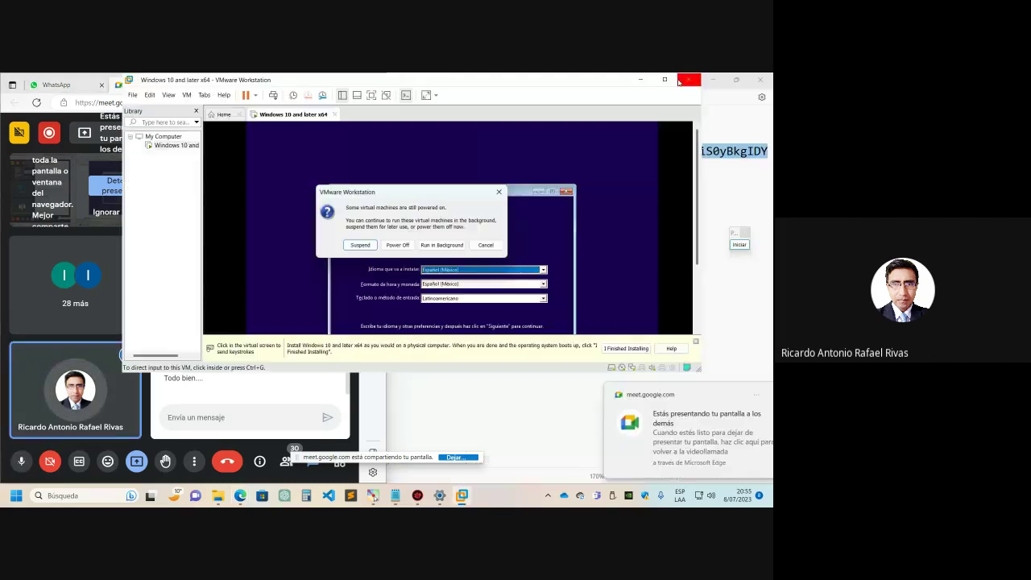
{"action": "left_click", "coordinate": [488, 246]}
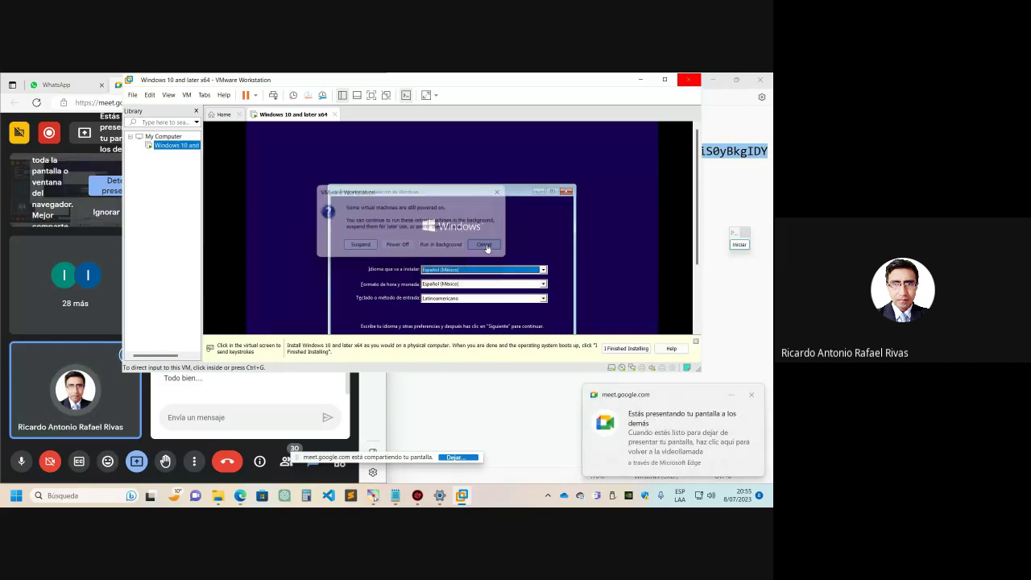
{"action": "left_click", "coordinate": [666, 81]}
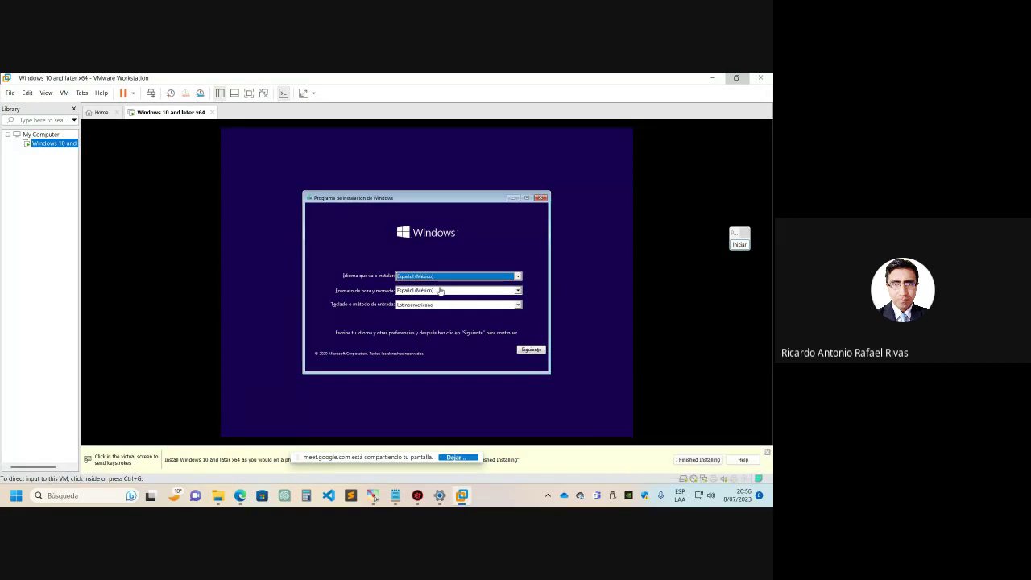
{"action": "left_click", "coordinate": [439, 293]}
{"action": "left_click", "coordinate": [439, 290]}
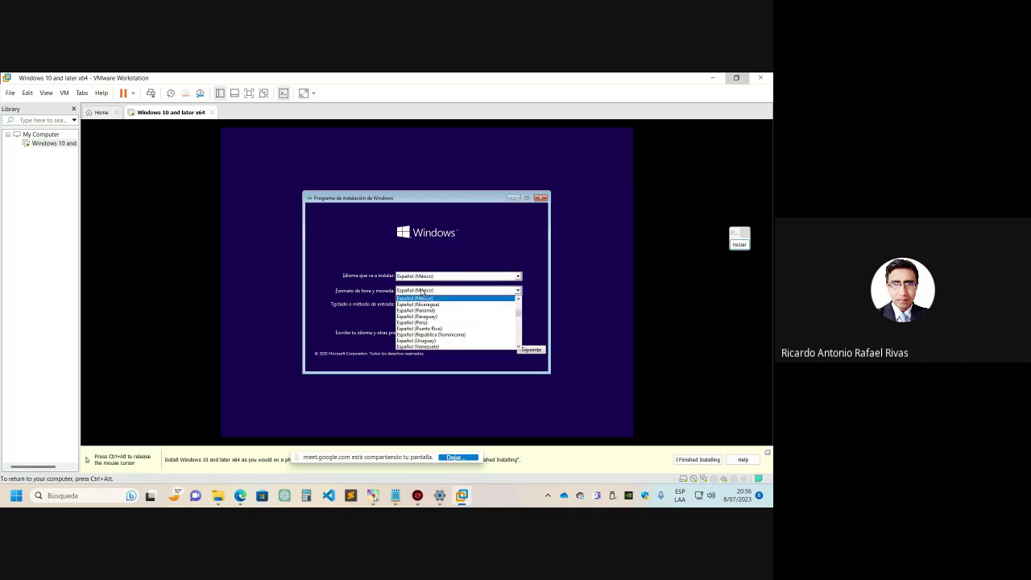
{"action": "left_click", "coordinate": [423, 292]}
Release input from the guest, stretch its display to fill the console, and switch the virtual machine to full screen.
{"action": "key", "text": "ctrl+alt"}
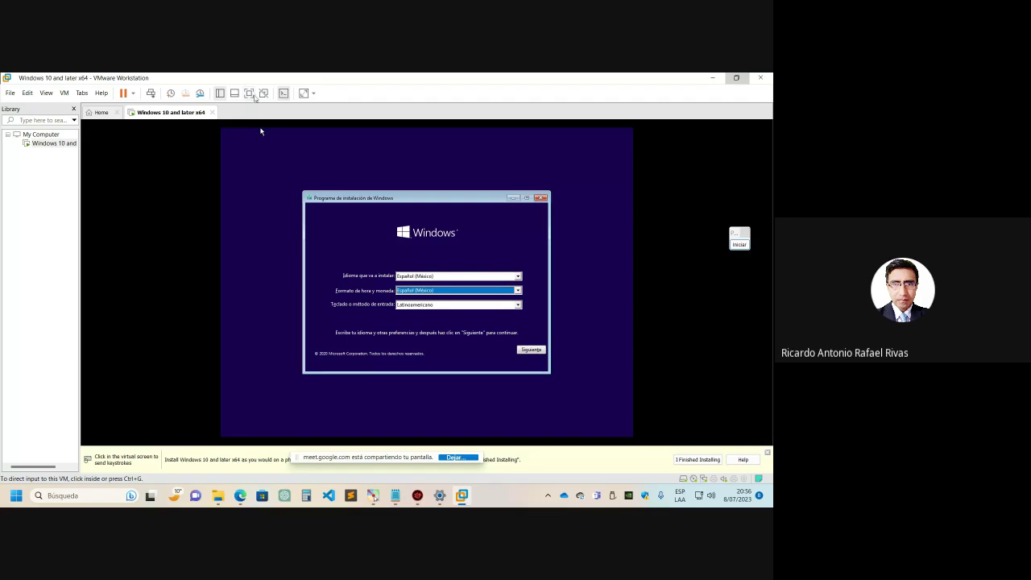
{"action": "left_click", "coordinate": [302, 93]}
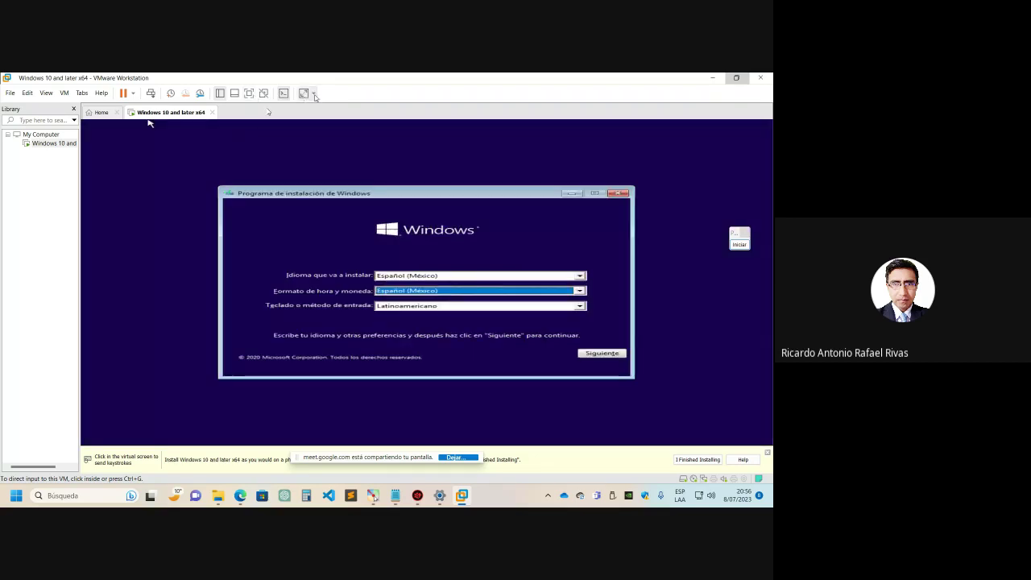
{"action": "left_click", "coordinate": [315, 94]}
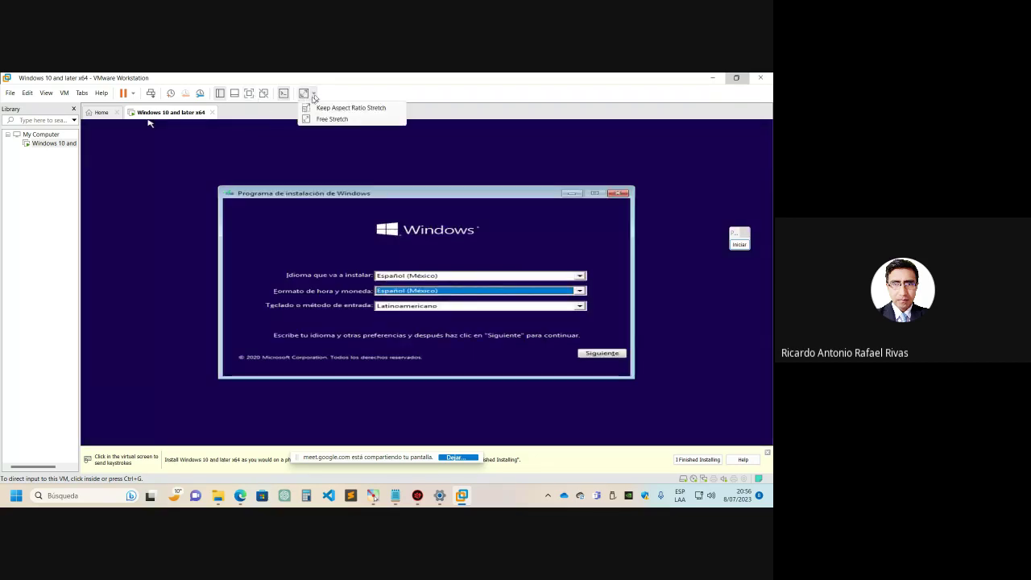
{"action": "left_click", "coordinate": [250, 95]}
{"action": "left_click", "coordinate": [251, 95]}
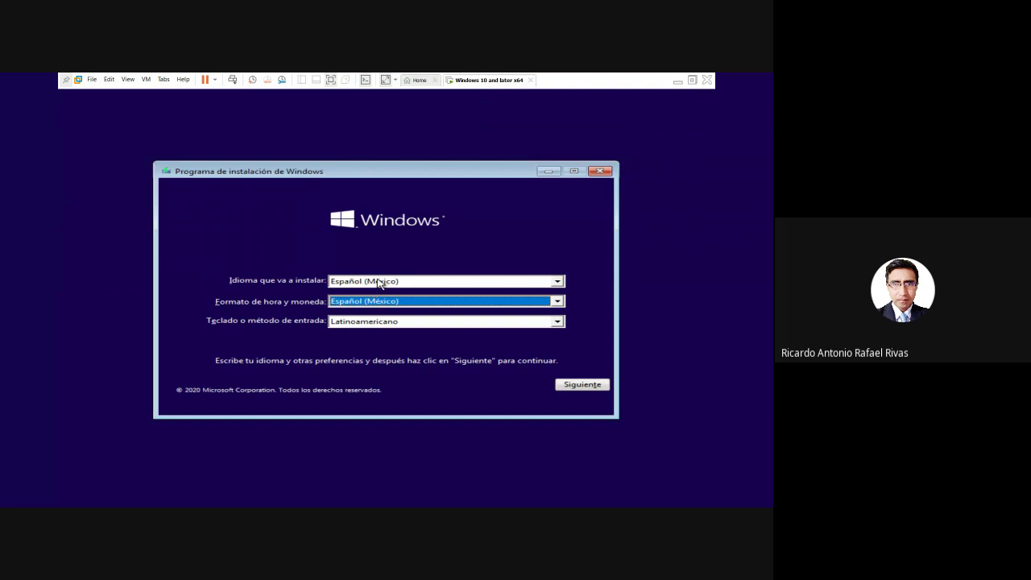
Keep Español (México) as the installation language and set the time and currency format to Español (Perú) in Windows Setup.
{"action": "left_click", "coordinate": [380, 282]}
{"action": "left_click", "coordinate": [379, 282]}
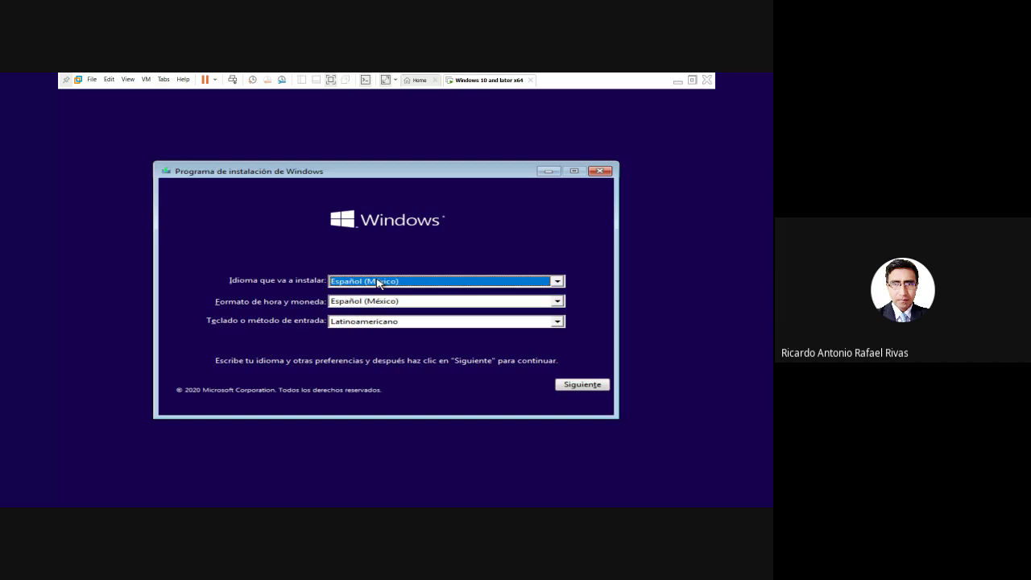
{"action": "left_click", "coordinate": [378, 283]}
{"action": "left_click", "coordinate": [361, 293]}
{"action": "left_click", "coordinate": [359, 303]}
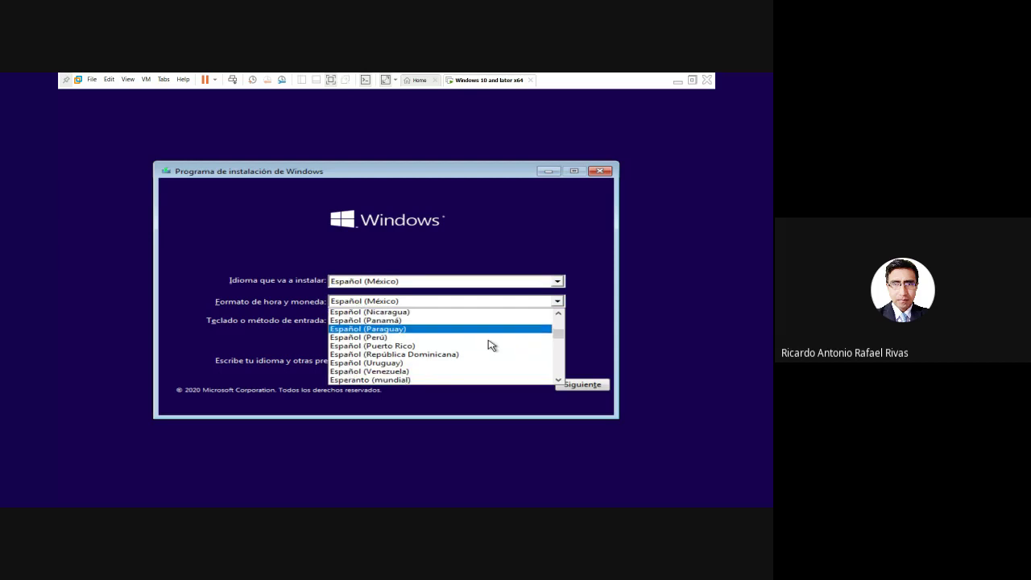
{"action": "scroll", "coordinate": [483, 344], "scroll_direction": "down", "scroll_amount": 1}
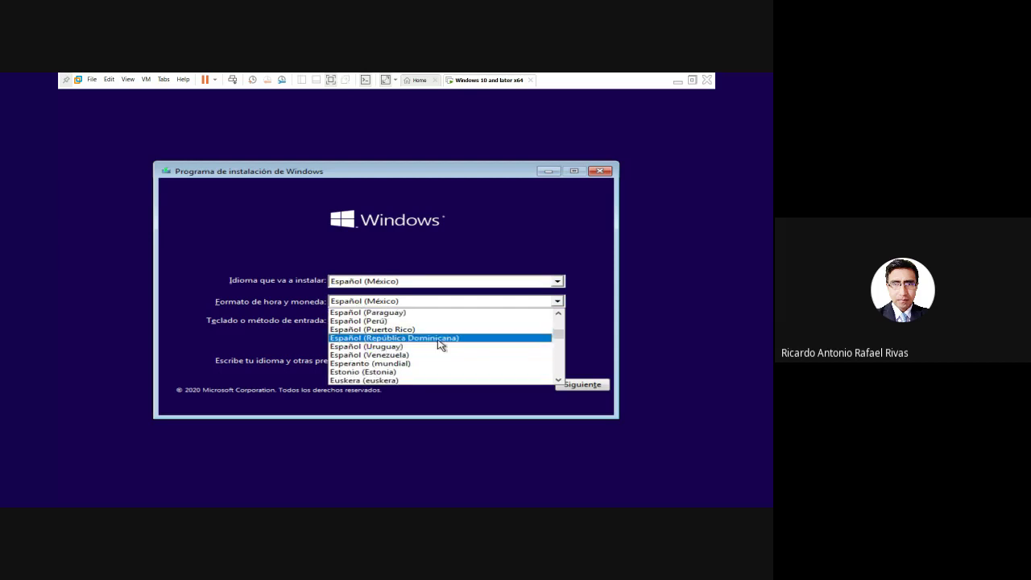
{"action": "scroll", "coordinate": [441, 345], "scroll_direction": "up", "scroll_amount": 1}
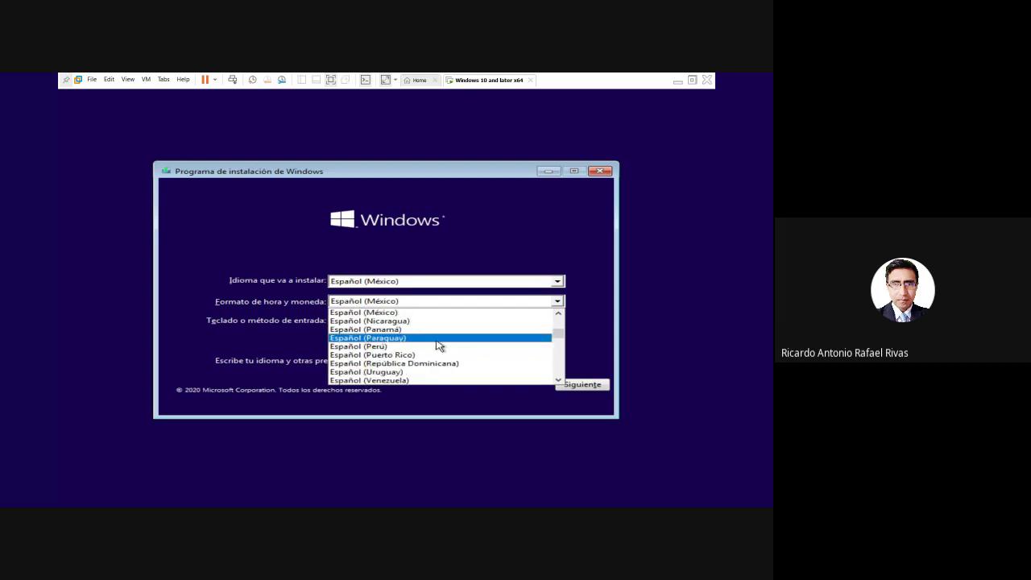
{"action": "left_click", "coordinate": [386, 348]}
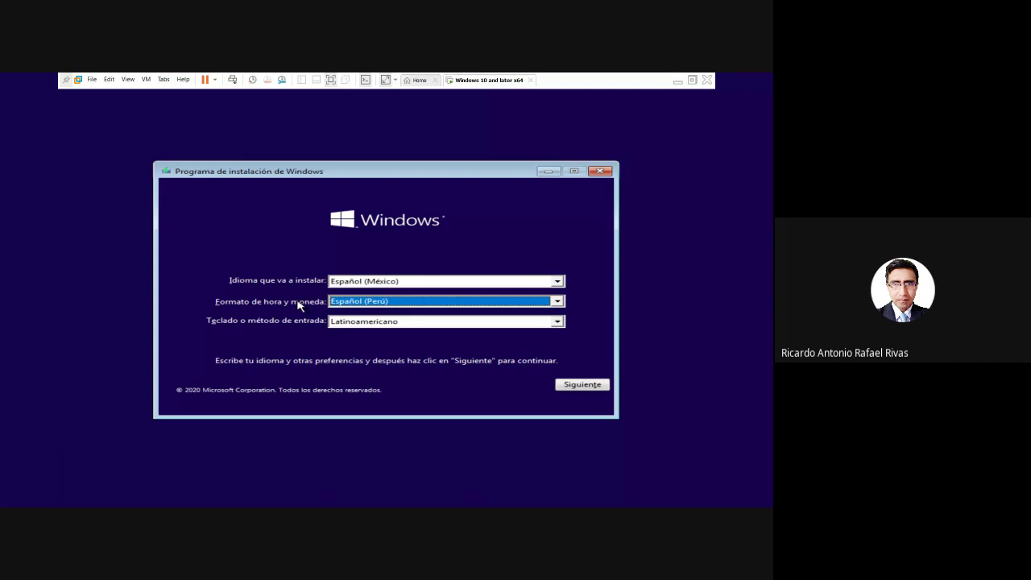
{"action": "left_click", "coordinate": [362, 304]}
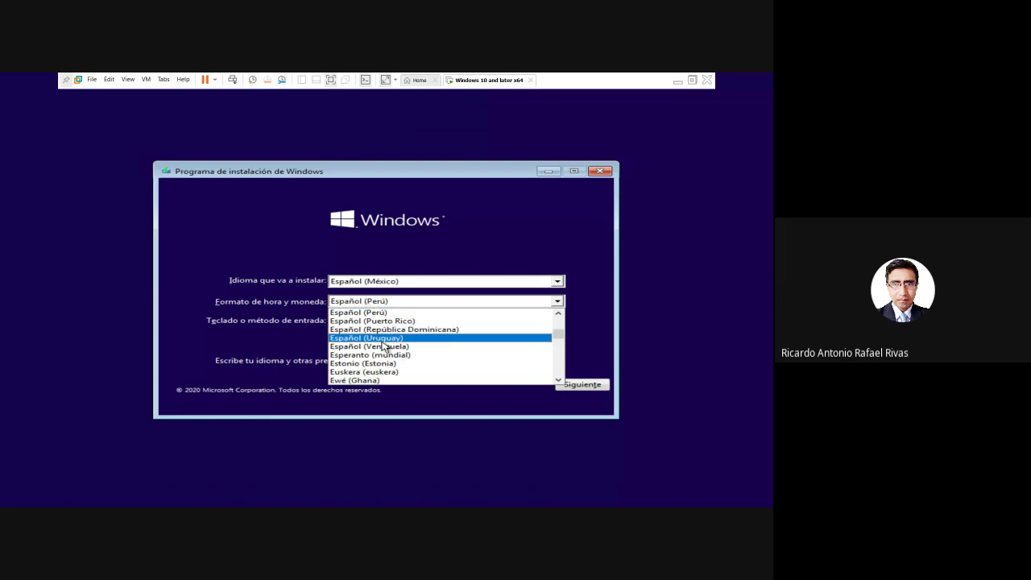
{"action": "left_click", "coordinate": [289, 335]}
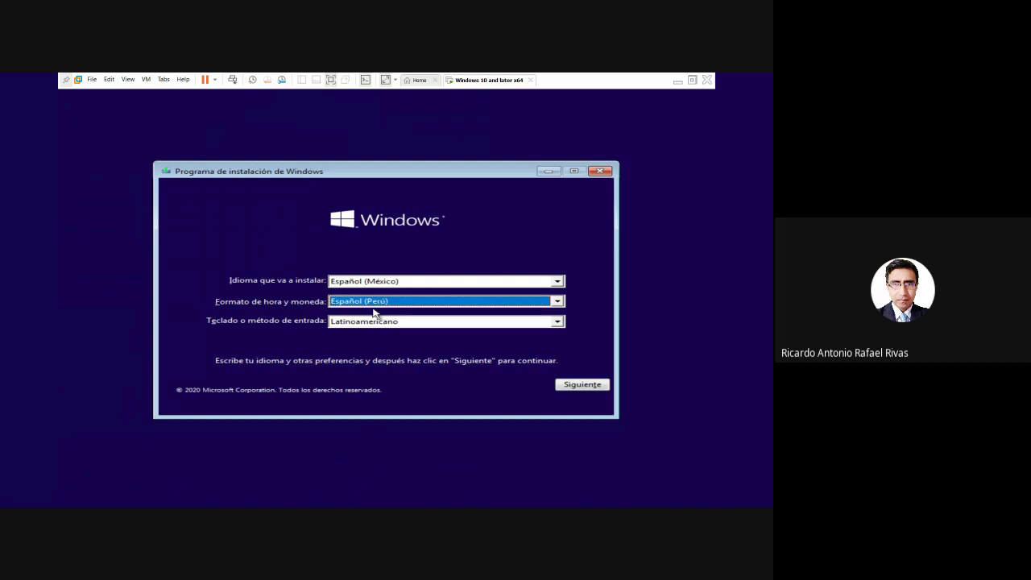
Accept the language and regional settings and start the Windows 10 installation.
{"action": "left_click", "coordinate": [581, 386]}
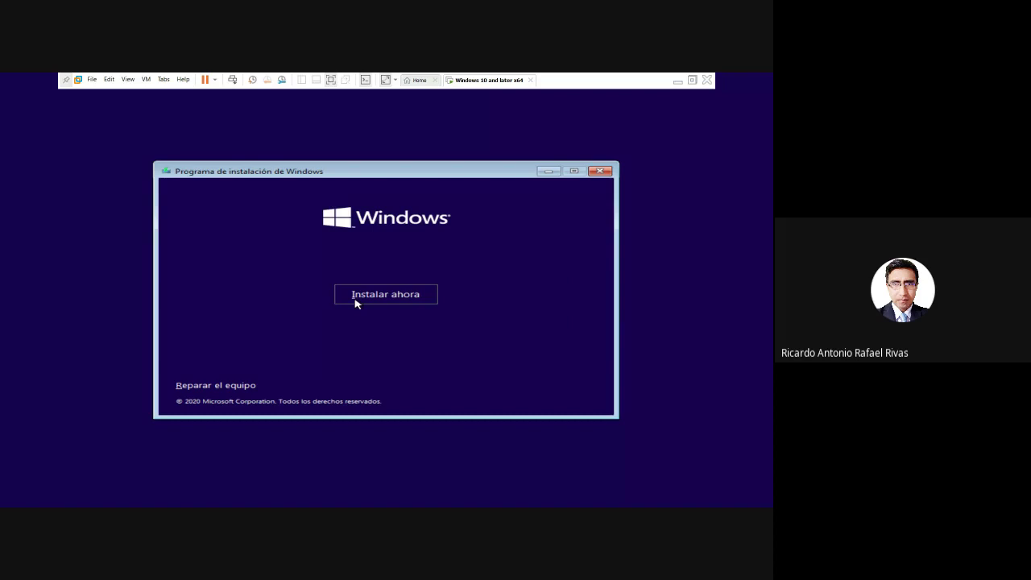
{"action": "left_click", "coordinate": [408, 297]}
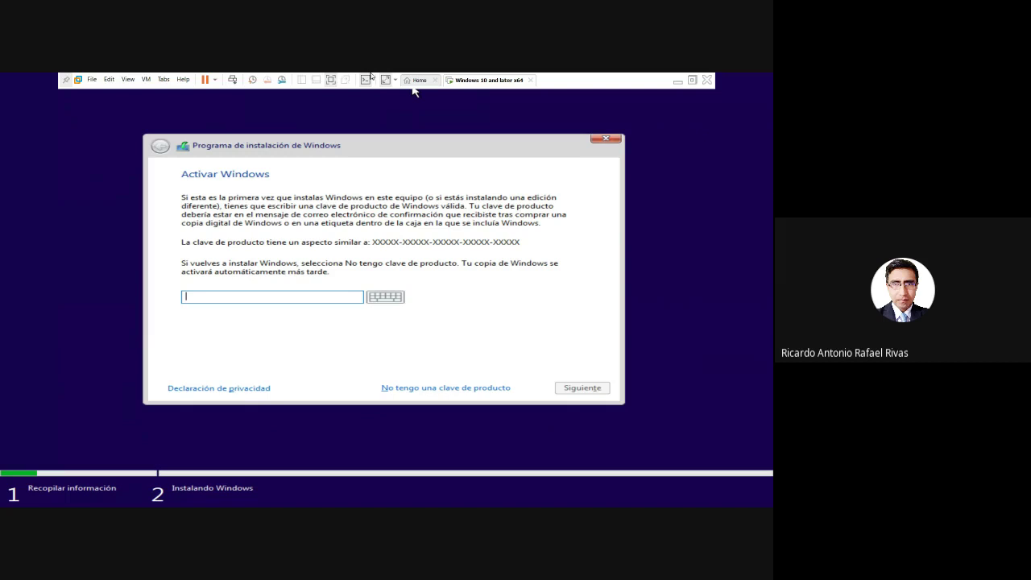
Leave the full-screen virtual machine and read the participant's question in the meeting chat about deleting the virtual machine.
{"action": "left_click", "coordinate": [386, 80]}
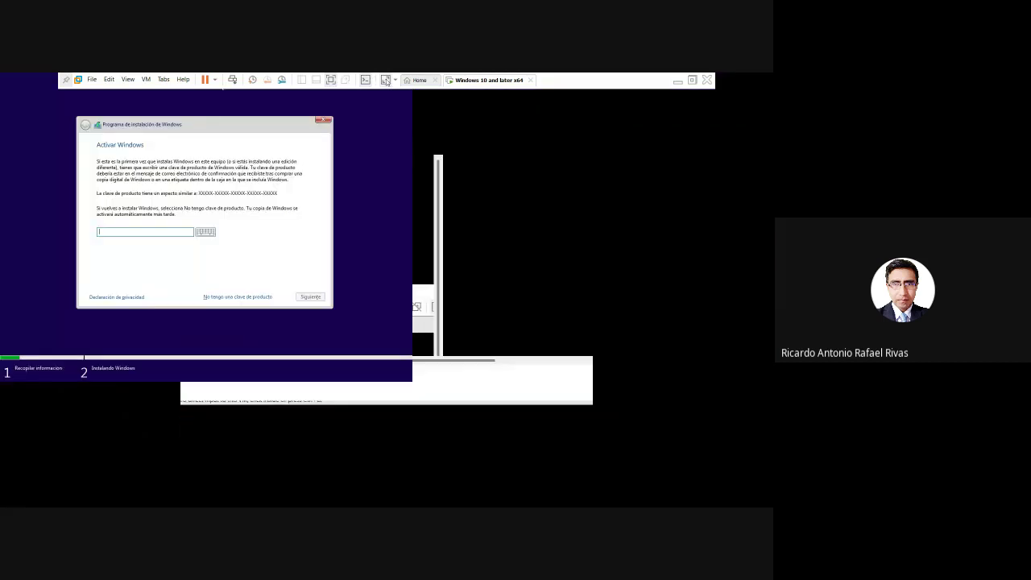
{"action": "key", "text": "ctrl+alt+Return"}
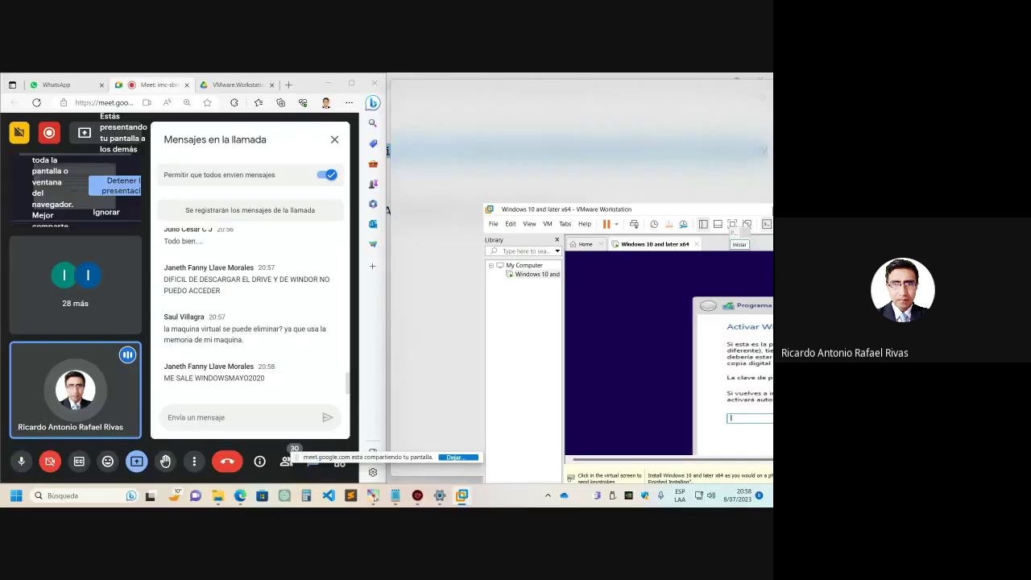
{"action": "left_click", "coordinate": [229, 414]}
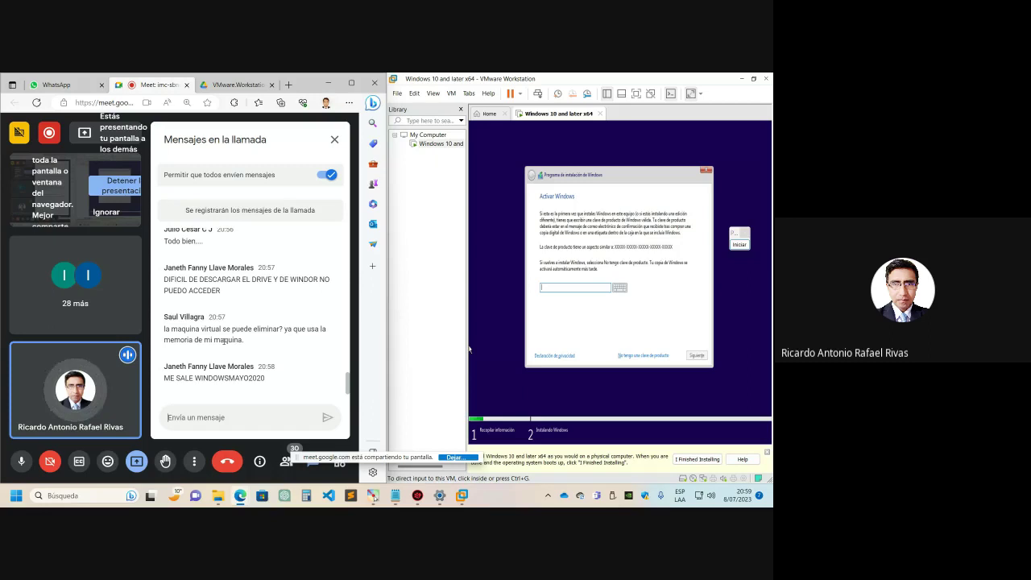
{"action": "double_click", "coordinate": [225, 341]}
{"action": "left_click", "coordinate": [275, 352]}
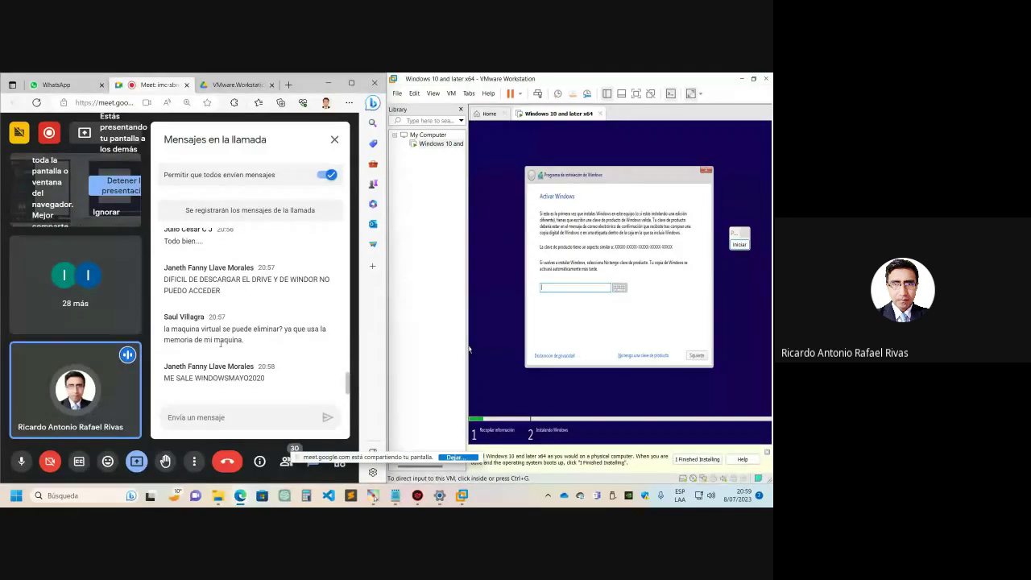
{"action": "double_click", "coordinate": [228, 340]}
{"action": "left_click_drag", "start_coordinate": [246, 347], "coordinate": [215, 346]}
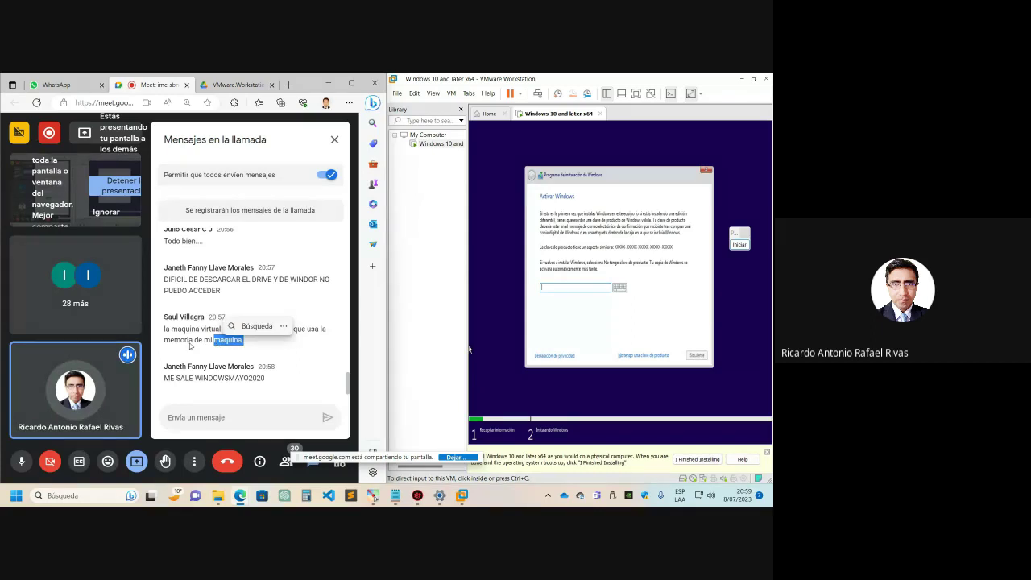
{"action": "left_click_drag", "start_coordinate": [190, 345], "coordinate": [184, 342]}
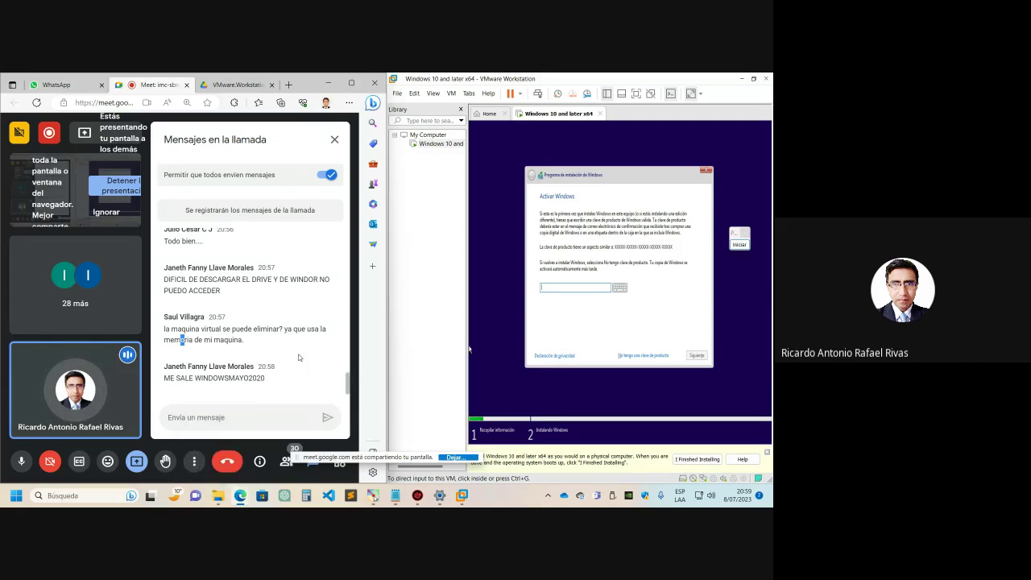
{"action": "left_click", "coordinate": [335, 339]}
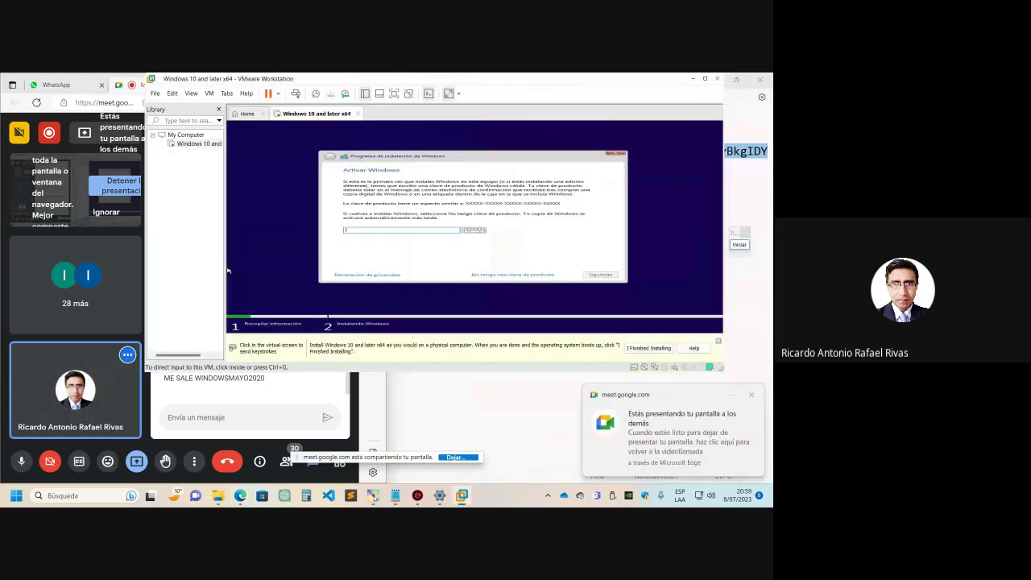
Maximize VMware Workstation and examine the library options for the virtual machine, including Remove, without applying any.
{"action": "double_click", "coordinate": [671, 81]}
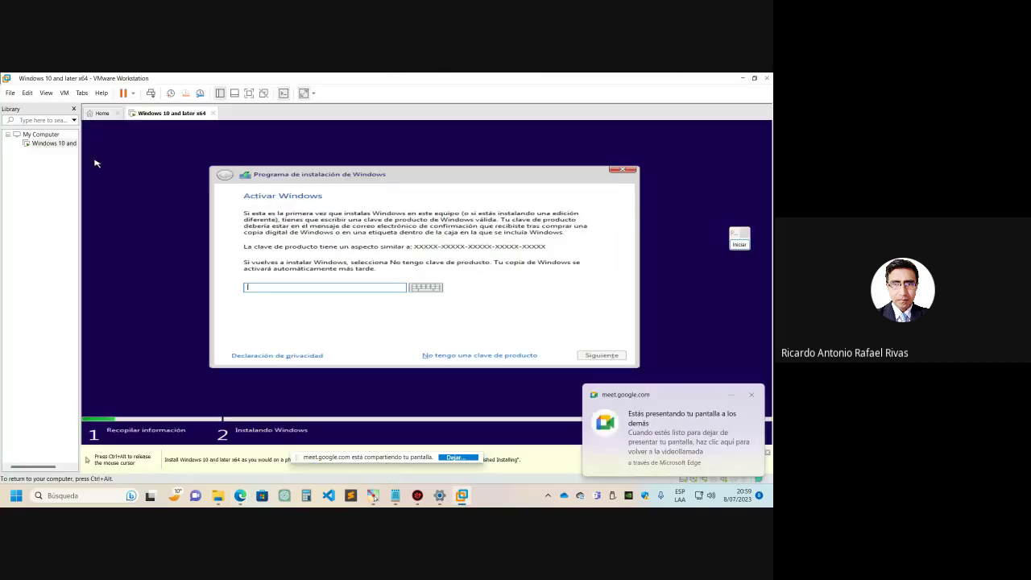
{"action": "right_click", "coordinate": [61, 144]}
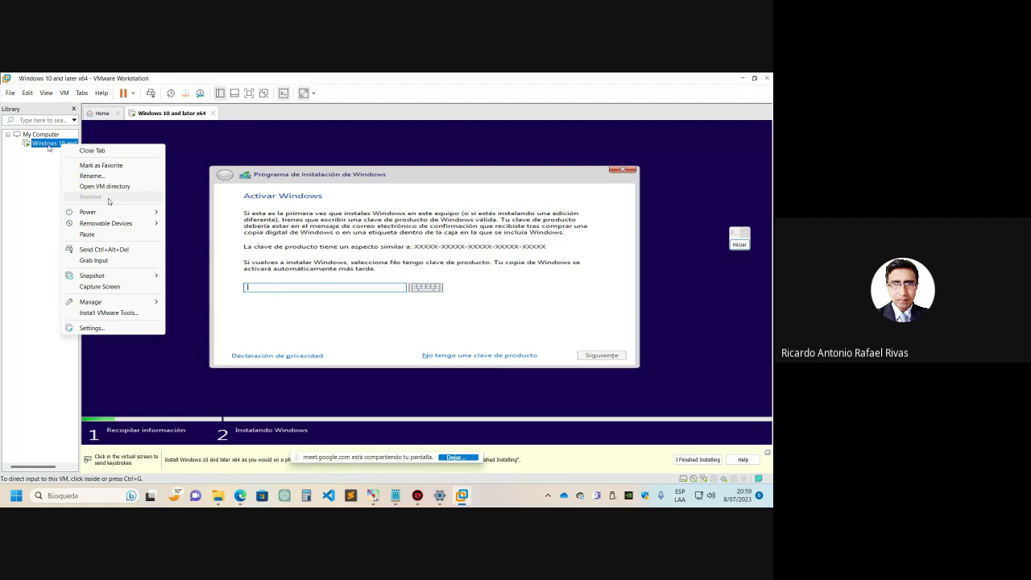
{"action": "left_click", "coordinate": [119, 149]}
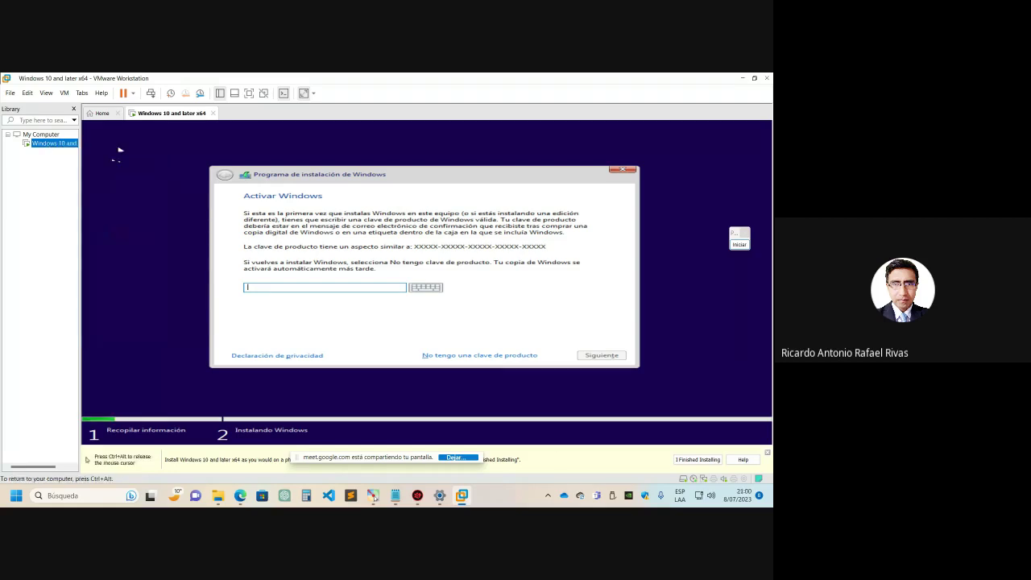
{"action": "key", "text": "ctrl+alt"}
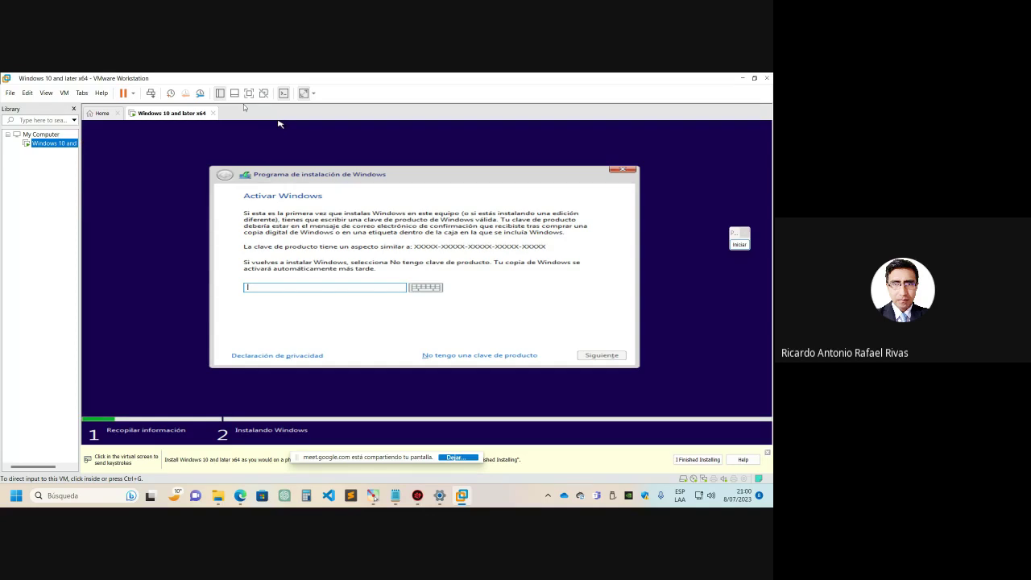
Place the virtual machine beside the meeting chat and point out the product key field on the Activar Windows page.
{"action": "double_click", "coordinate": [313, 81]}
{"action": "left_click", "coordinate": [691, 297]}
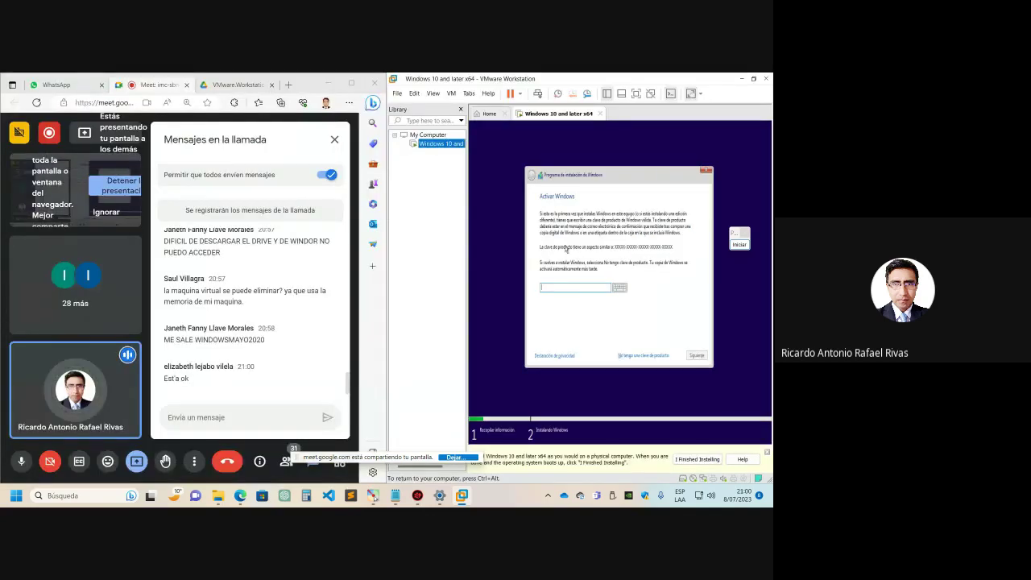
{"action": "key", "text": "ctrl+alt"}
{"action": "left_click", "coordinate": [570, 290]}
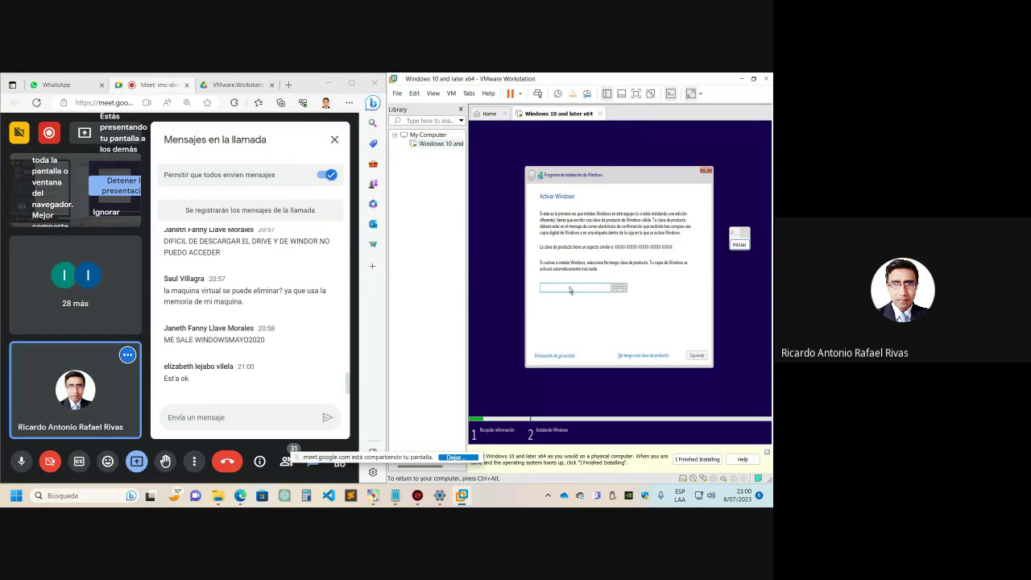
{"action": "key", "text": "ctrl+alt"}
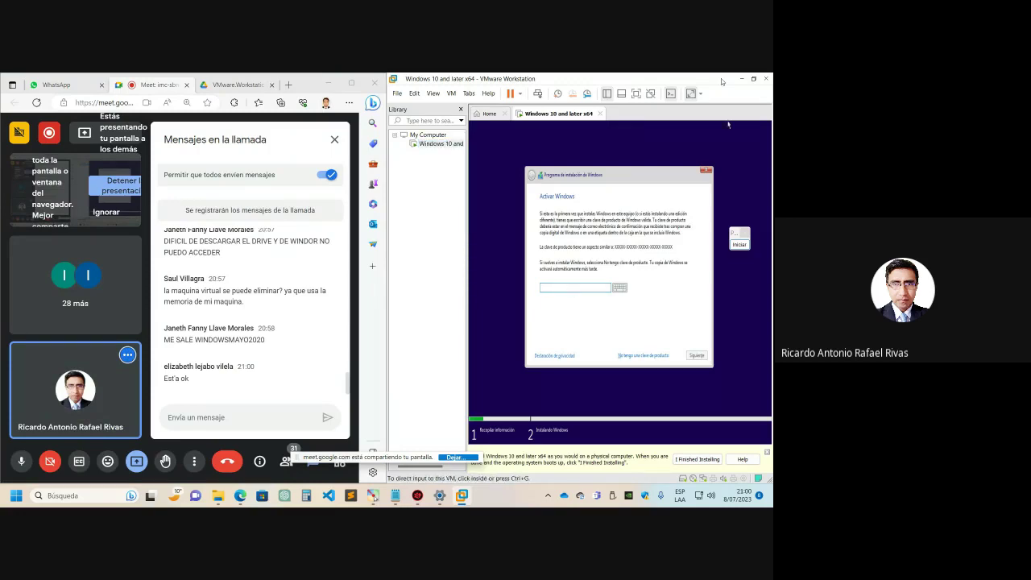
Maximize the virtual machine window, try full screen briefly, and check the meeting chat for new messages.
{"action": "double_click", "coordinate": [713, 81]}
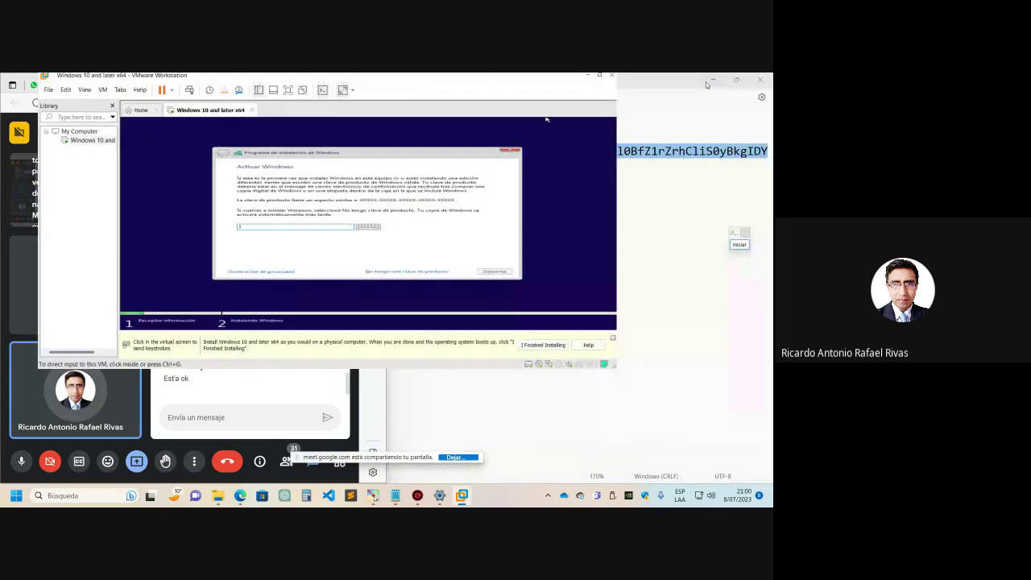
{"action": "left_click", "coordinate": [598, 77]}
{"action": "key", "text": "ctrl+alt+Return"}
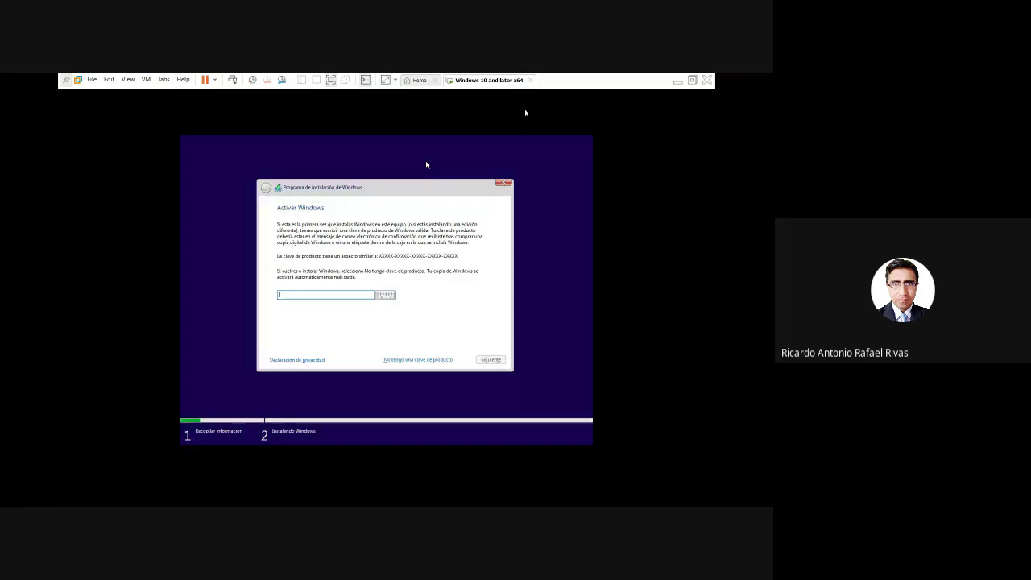
{"action": "left_click", "coordinate": [386, 81]}
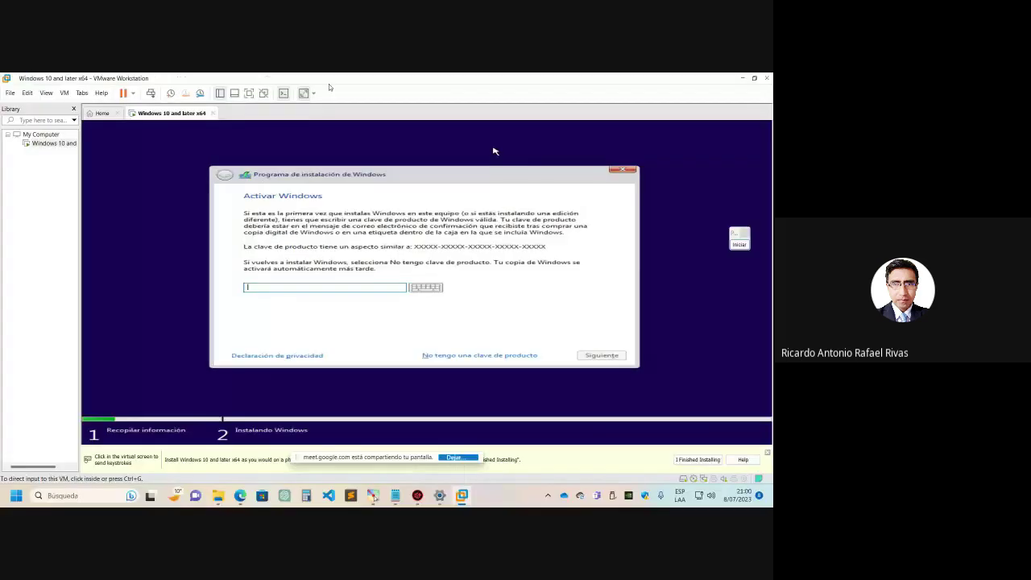
{"action": "mouse_move", "coordinate": [240, 498]}
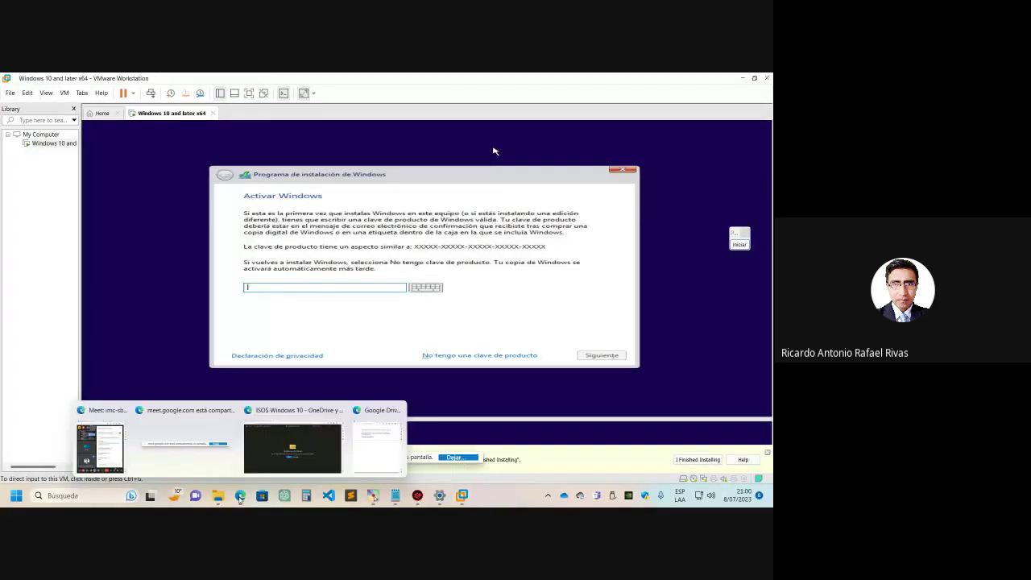
{"action": "left_click", "coordinate": [110, 459]}
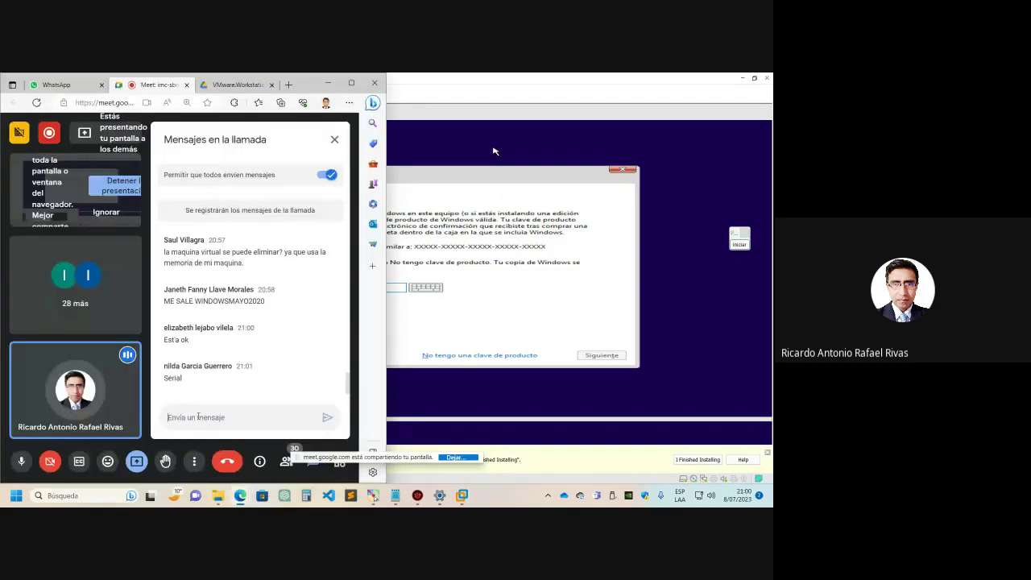
Return the virtual machine to full screen and continue Windows Setup without a product key.
{"action": "left_click", "coordinate": [494, 315]}
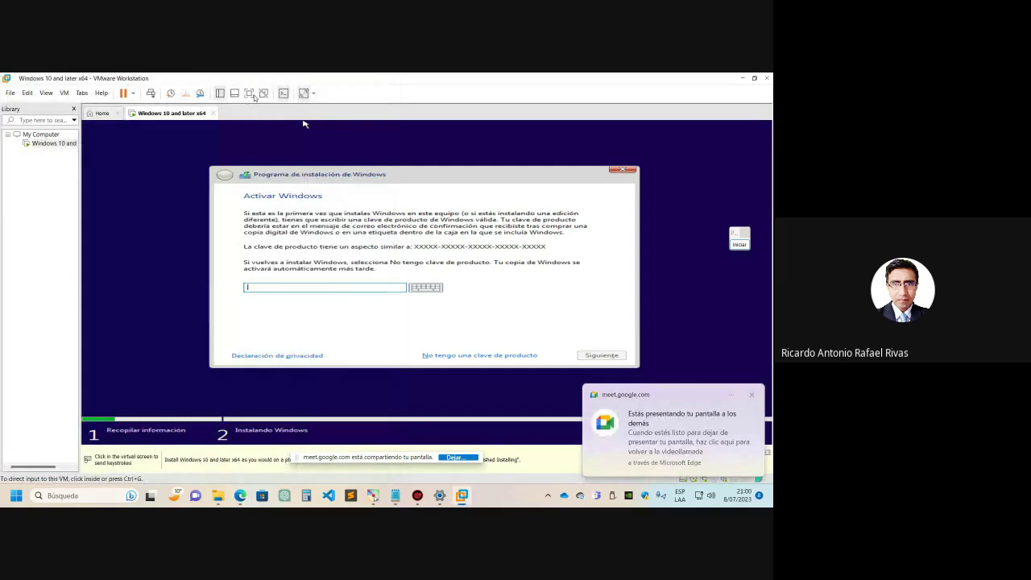
{"action": "left_click", "coordinate": [303, 93]}
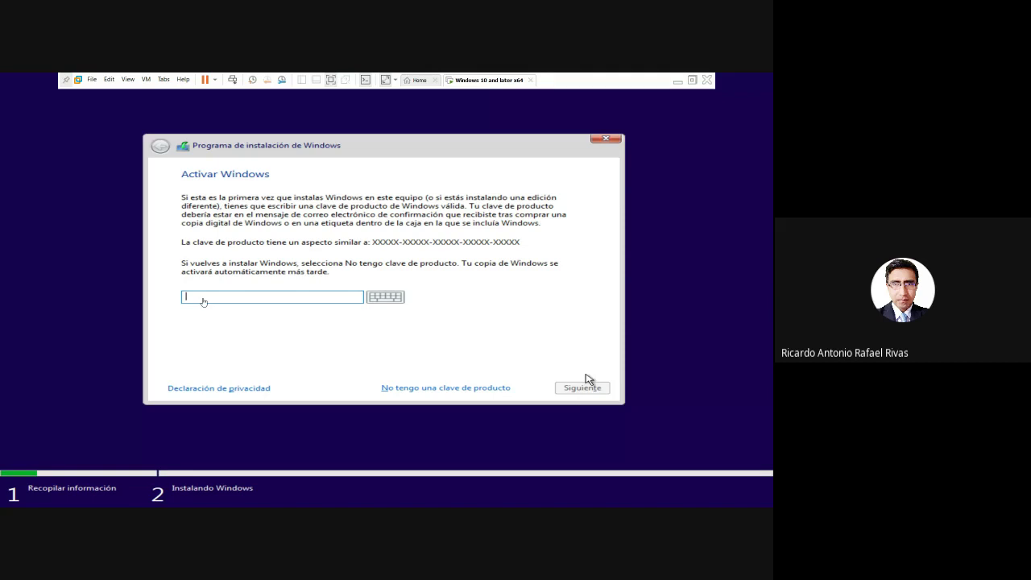
{"action": "left_click", "coordinate": [586, 379]}
{"action": "left_click", "coordinate": [258, 302]}
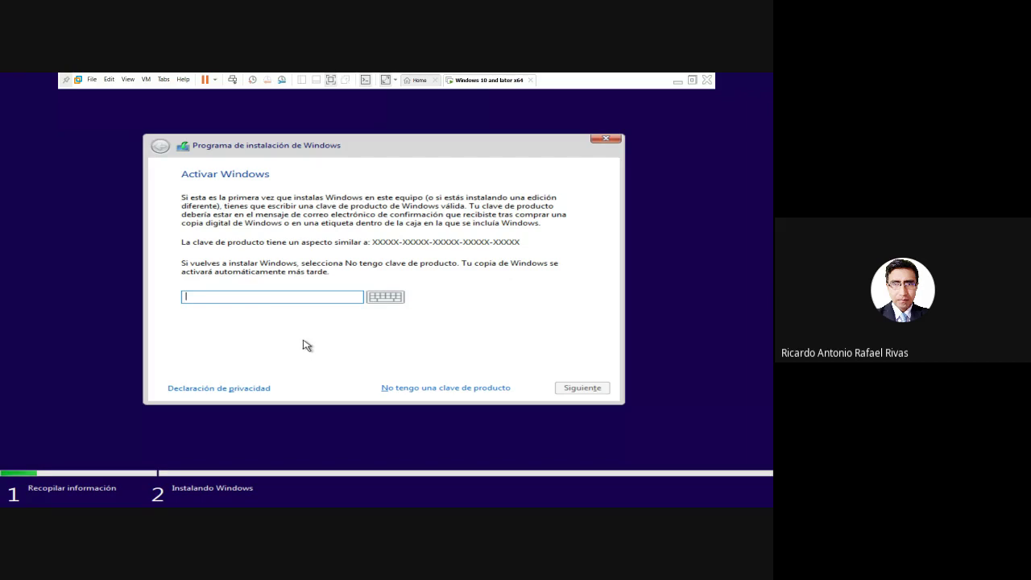
{"action": "left_click", "coordinate": [419, 390]}
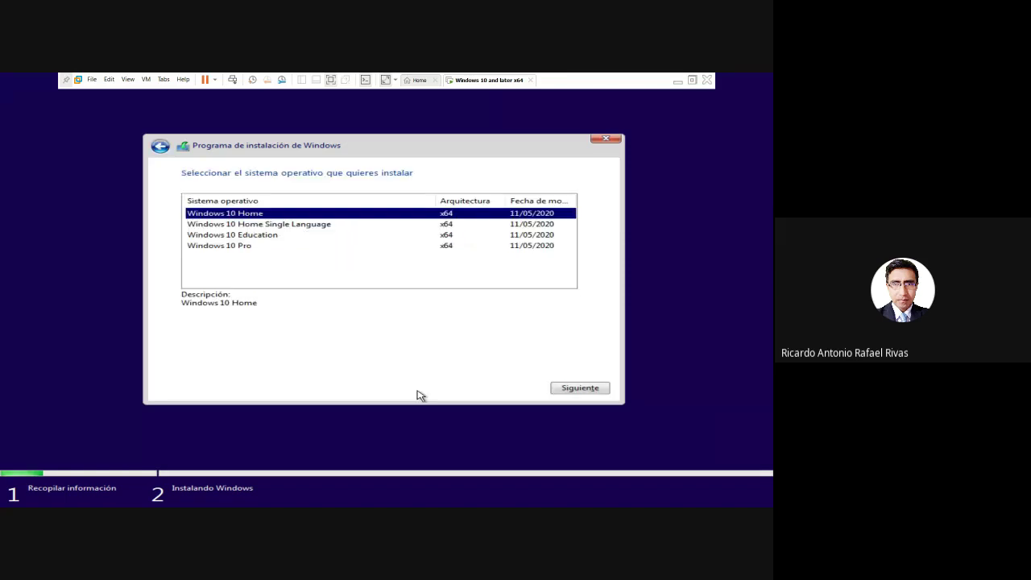
Compare the editions offered in Windows Setup: Windows 10 Home, Home Single Language, Education and Pro.
{"action": "left_click", "coordinate": [274, 246]}
{"action": "left_click", "coordinate": [293, 226]}
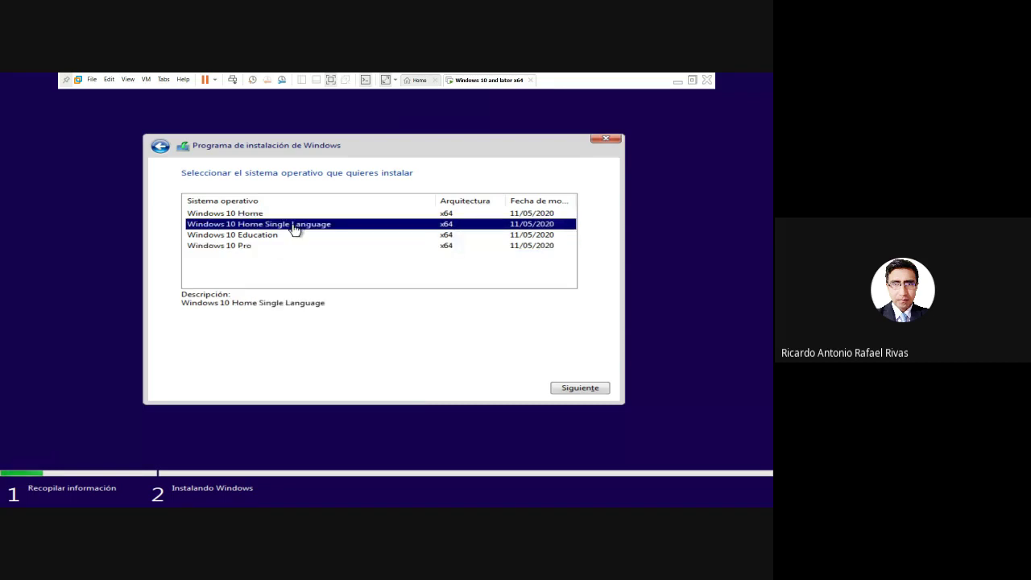
{"action": "left_click", "coordinate": [293, 215]}
{"action": "left_click", "coordinate": [284, 227]}
{"action": "left_click", "coordinate": [270, 236]}
{"action": "left_click", "coordinate": [264, 245]}
{"action": "left_click", "coordinate": [292, 214]}
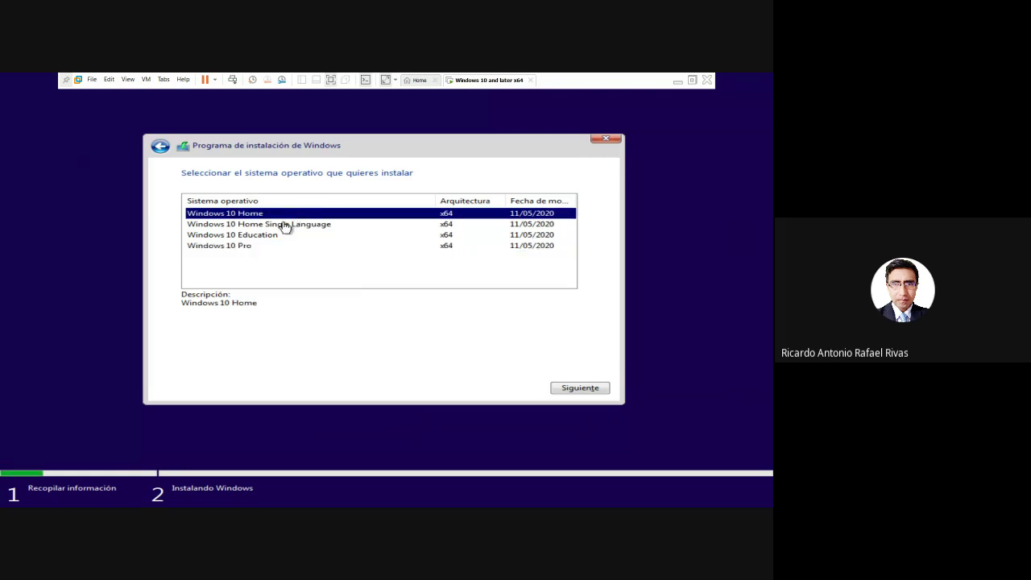
{"action": "left_click", "coordinate": [282, 225]}
{"action": "left_click", "coordinate": [270, 236]}
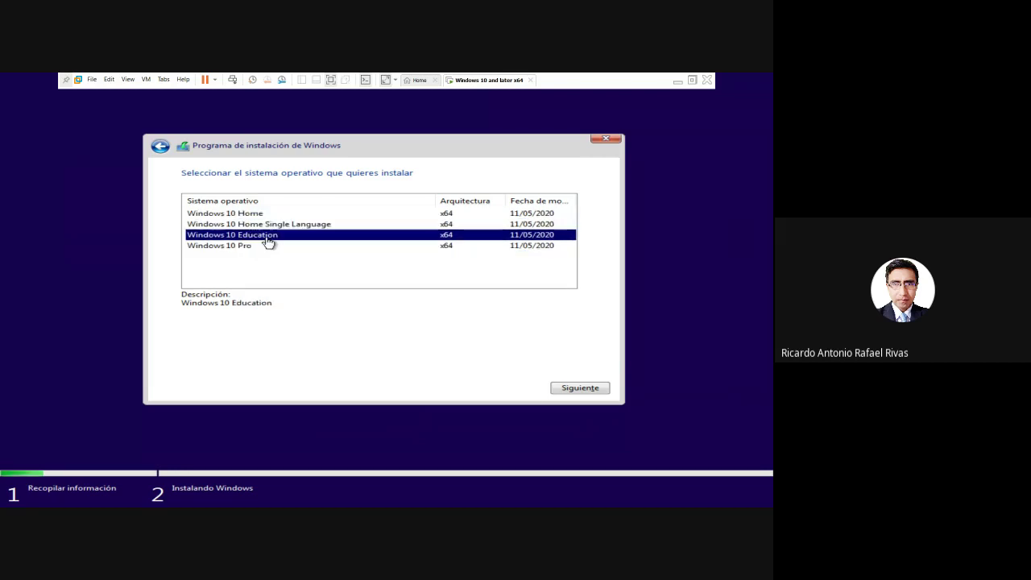
{"action": "left_click", "coordinate": [269, 246]}
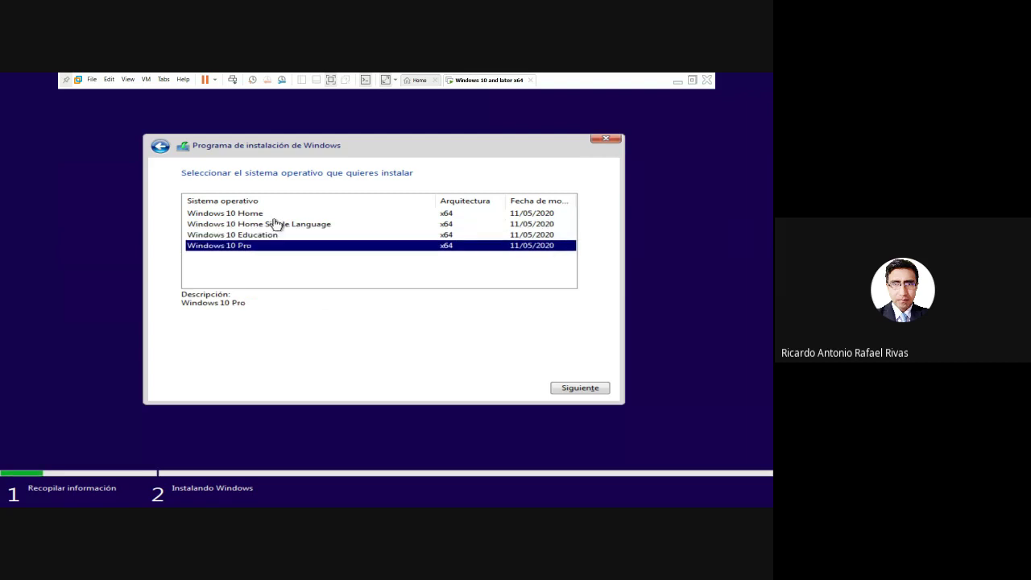
{"action": "left_click", "coordinate": [272, 214]}
{"action": "left_click", "coordinate": [270, 235]}
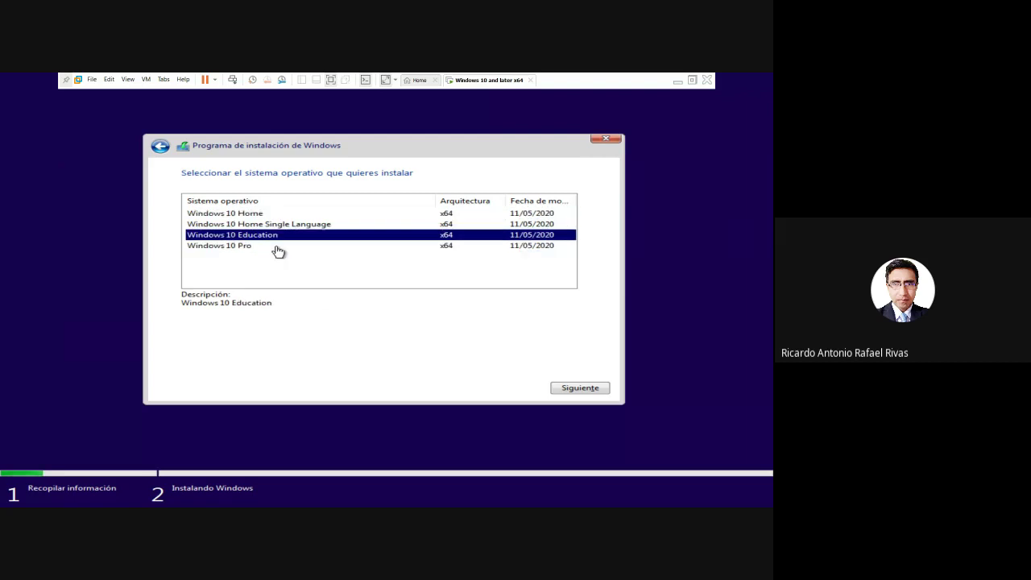
{"action": "left_click", "coordinate": [277, 249]}
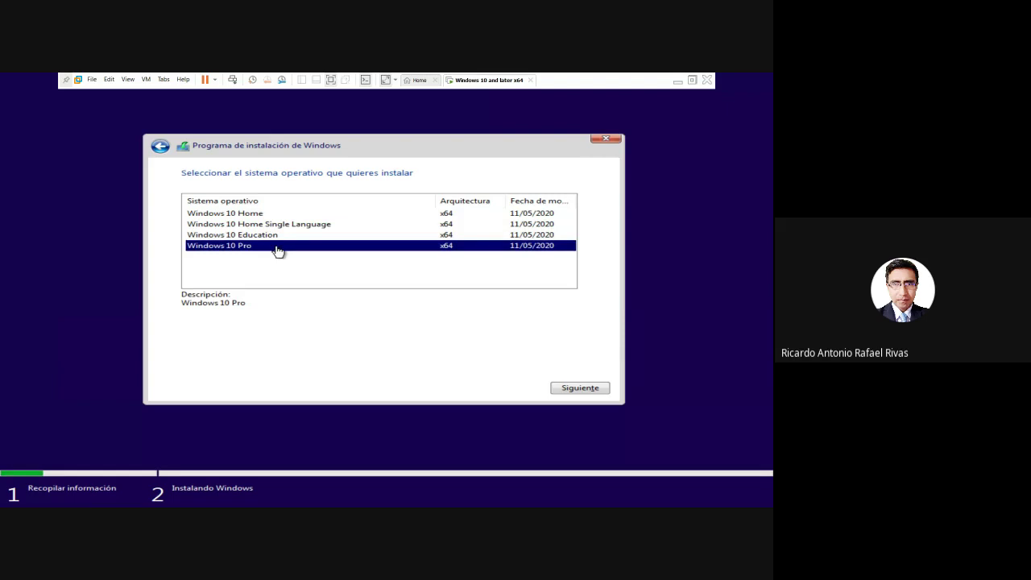
{"action": "left_click", "coordinate": [257, 214]}
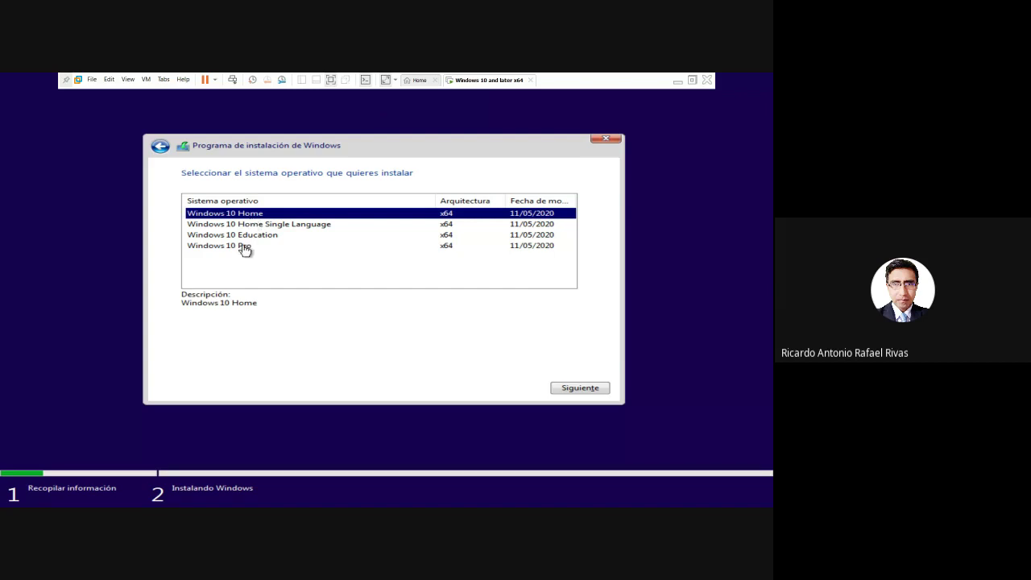
{"action": "left_click", "coordinate": [246, 236]}
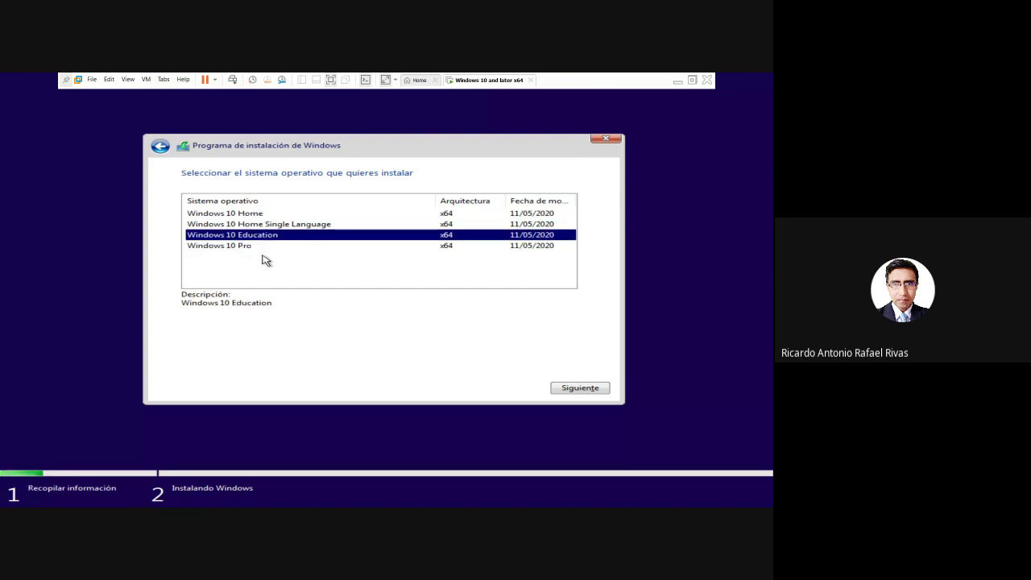
{"action": "left_click", "coordinate": [276, 247]}
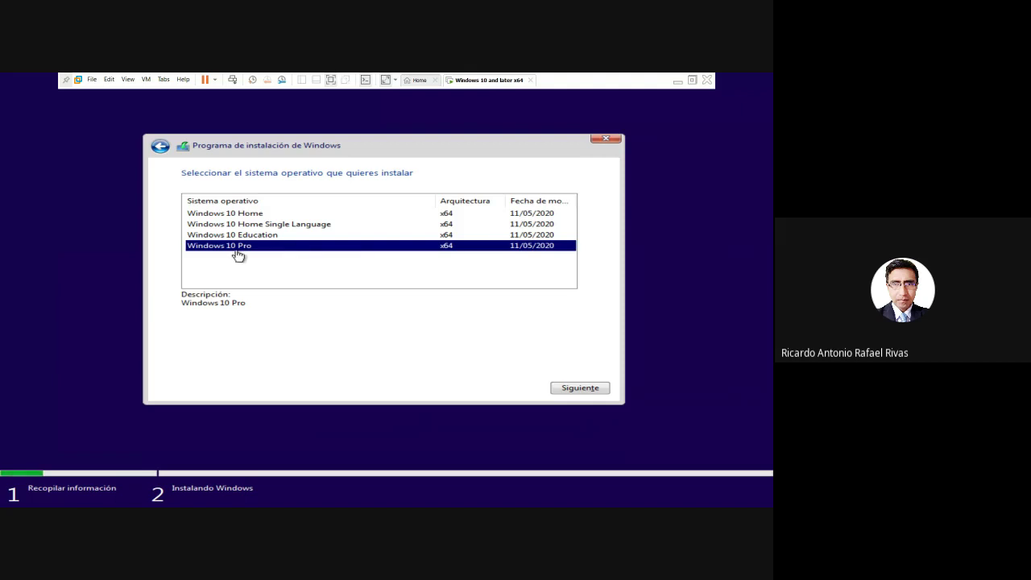
Choose Windows 10 Home as the operating system to install and continue to the license terms.
{"action": "left_click", "coordinate": [268, 218]}
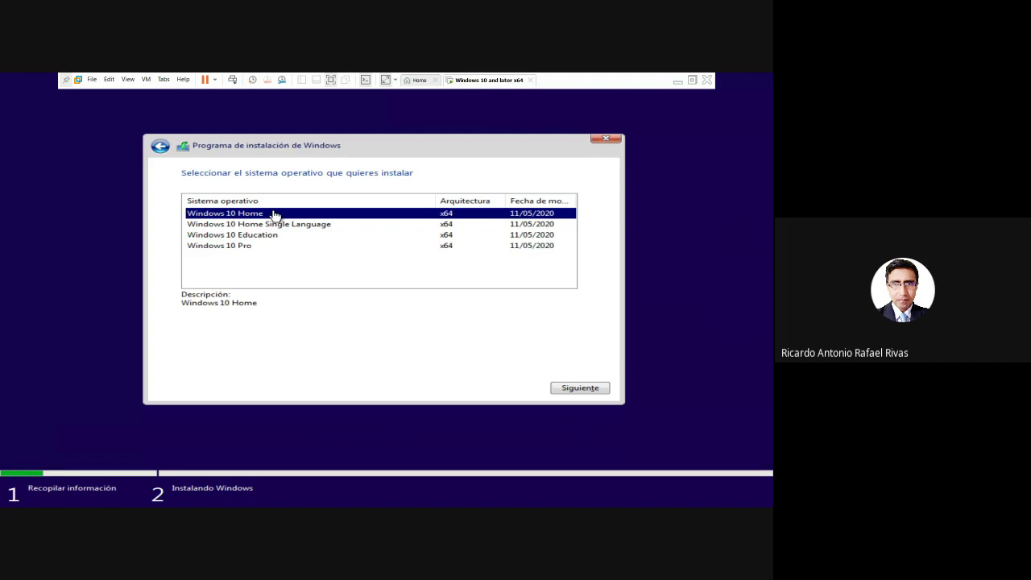
{"action": "left_click", "coordinate": [244, 245]}
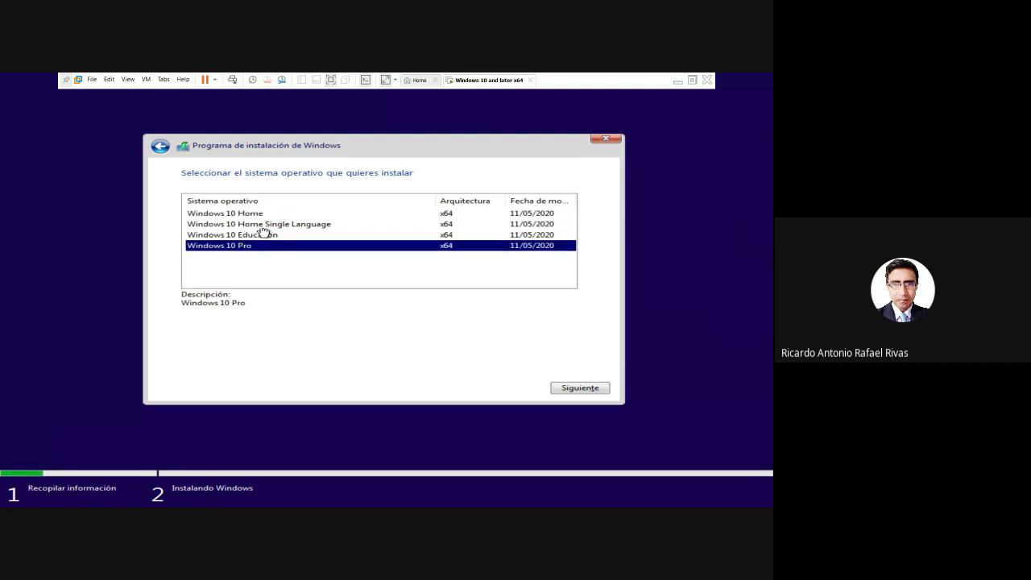
{"action": "left_click", "coordinate": [296, 219]}
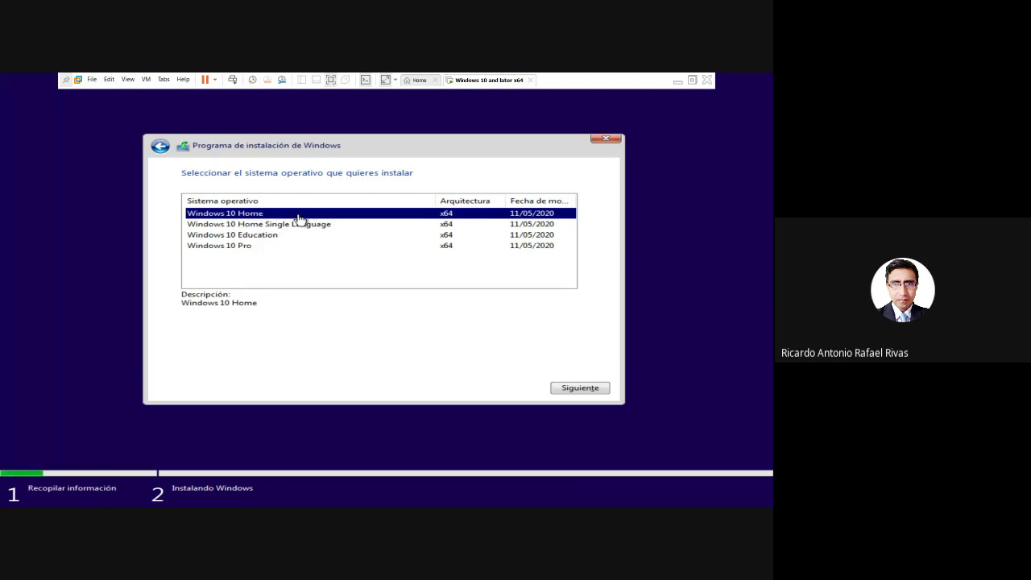
{"action": "left_click", "coordinate": [558, 389]}
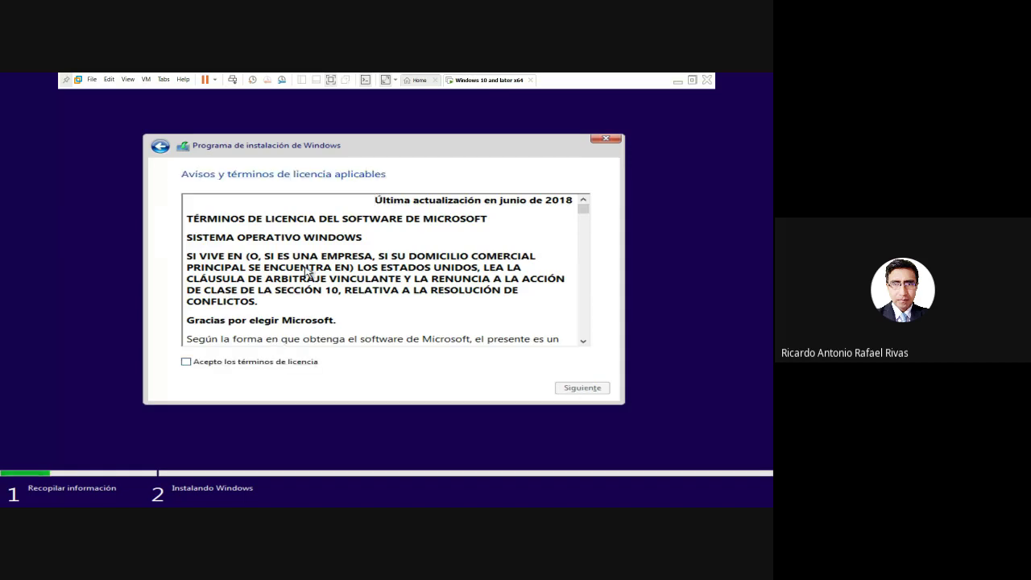
Look through the Microsoft license terms to the end, accept them, and continue to the installation type.
{"action": "scroll", "coordinate": [306, 238], "scroll_direction": "down", "scroll_amount": 1}
{"action": "scroll", "coordinate": [306, 230], "scroll_direction": "up", "scroll_amount": 2}
{"action": "scroll", "coordinate": [252, 310], "scroll_direction": "down", "scroll_amount": 3}
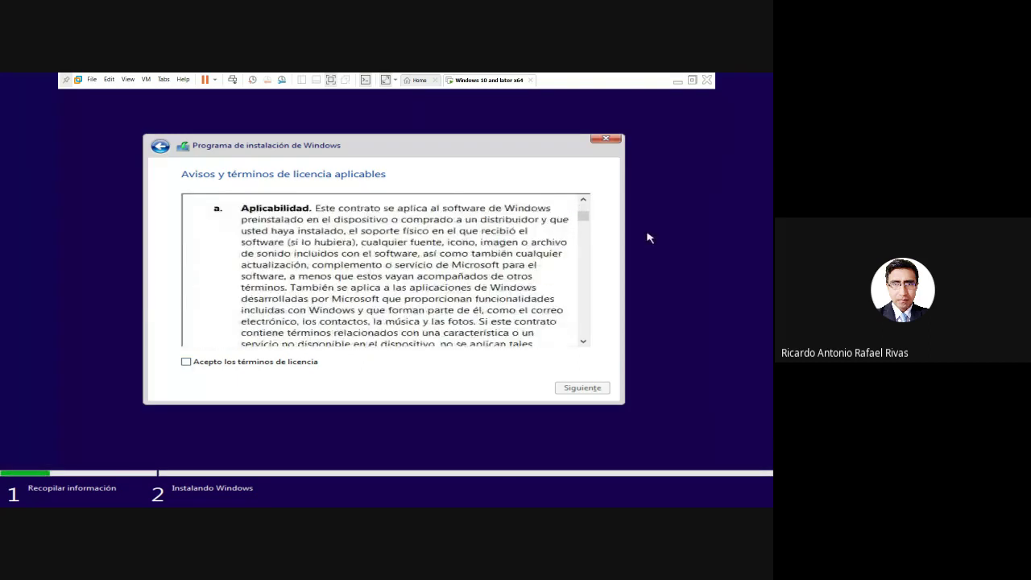
{"action": "left_click_drag", "start_coordinate": [583, 219], "coordinate": [329, 379]}
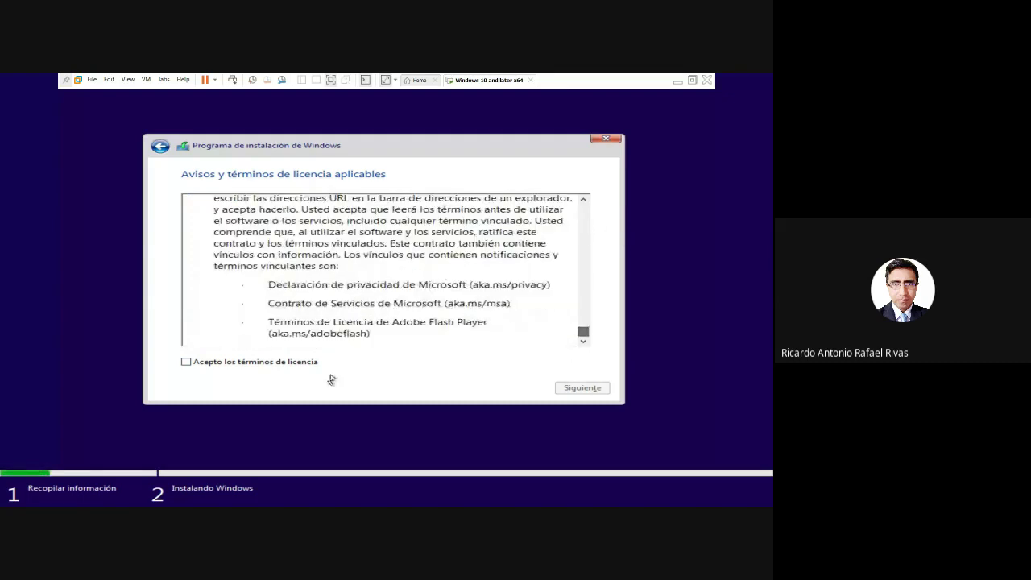
{"action": "left_click", "coordinate": [188, 363]}
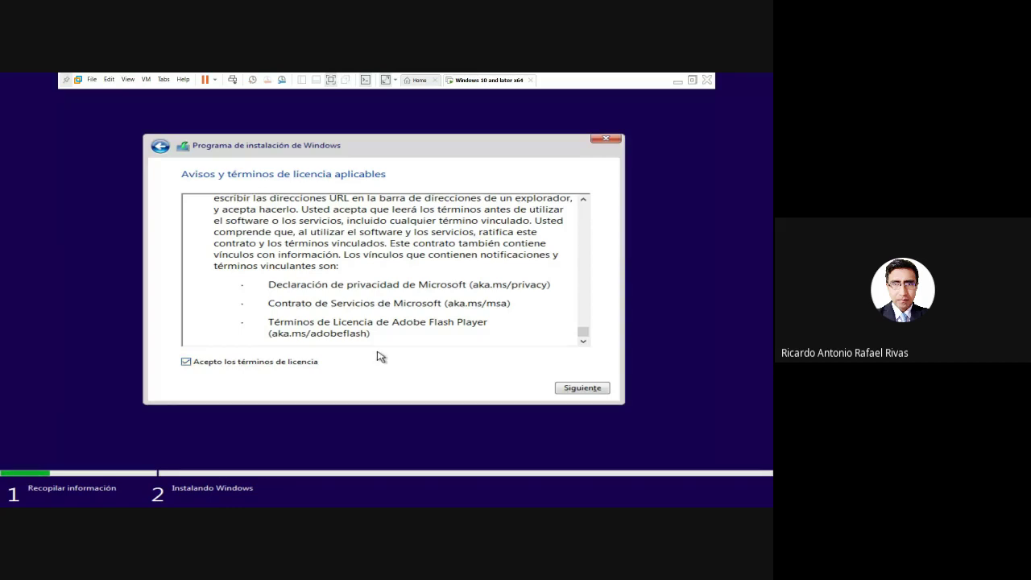
{"action": "left_click", "coordinate": [578, 391]}
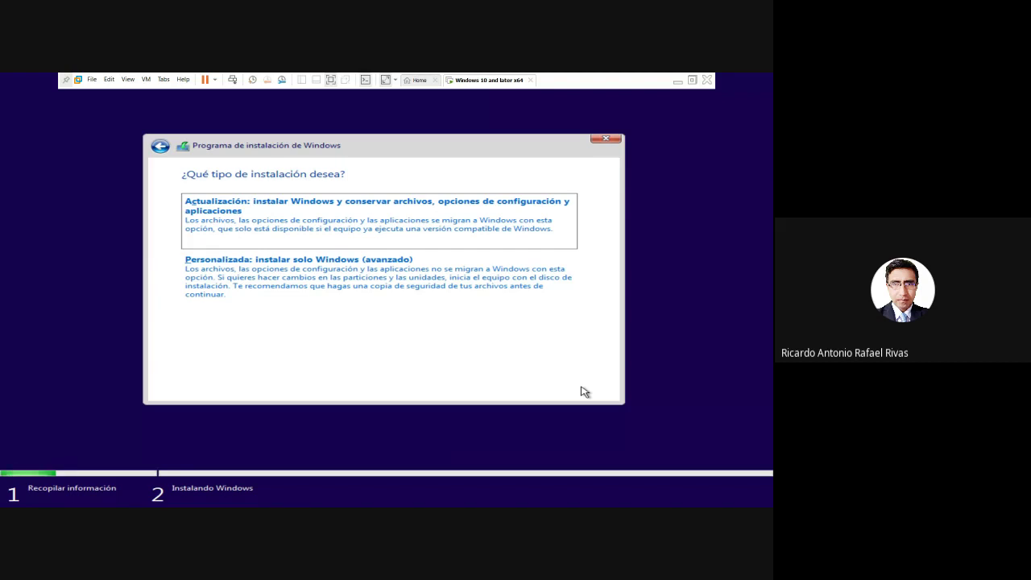
{"action": "left_click", "coordinate": [584, 391]}
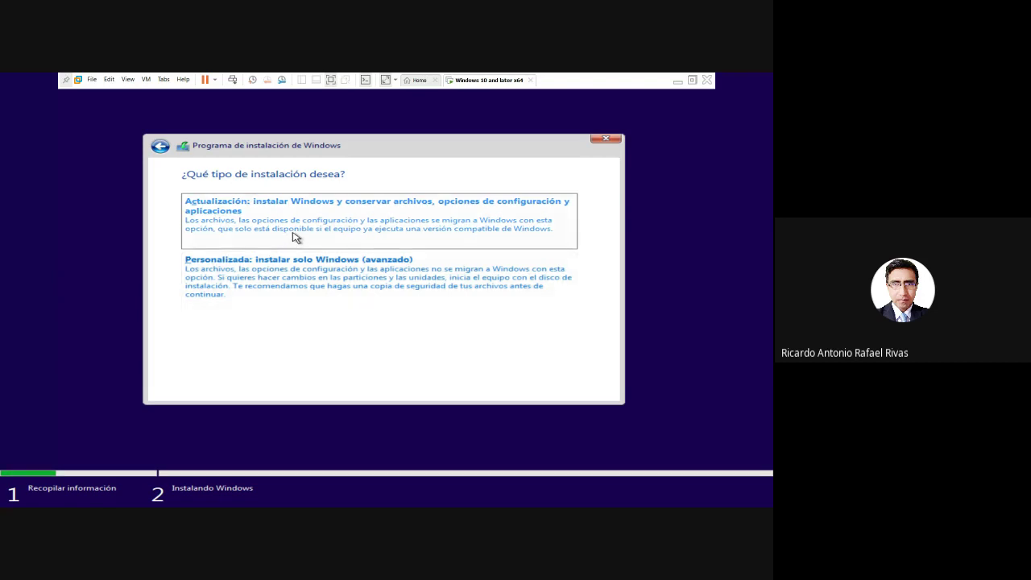
Choose the custom installation and create a 61440 MB partition from the unallocated space on drive 0, allowing additional system partitions.
{"action": "left_click", "coordinate": [269, 280]}
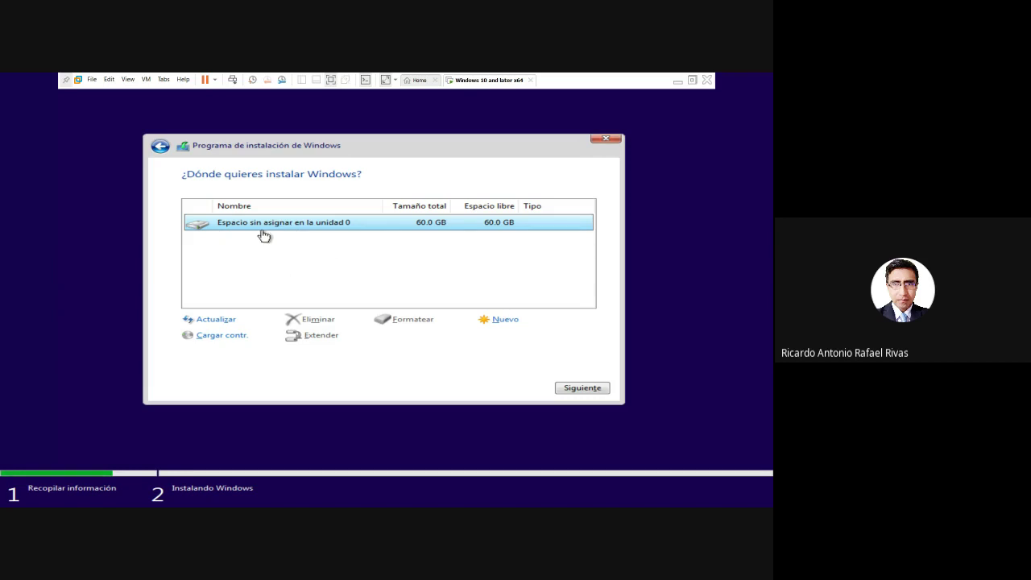
{"action": "left_click", "coordinate": [518, 324]}
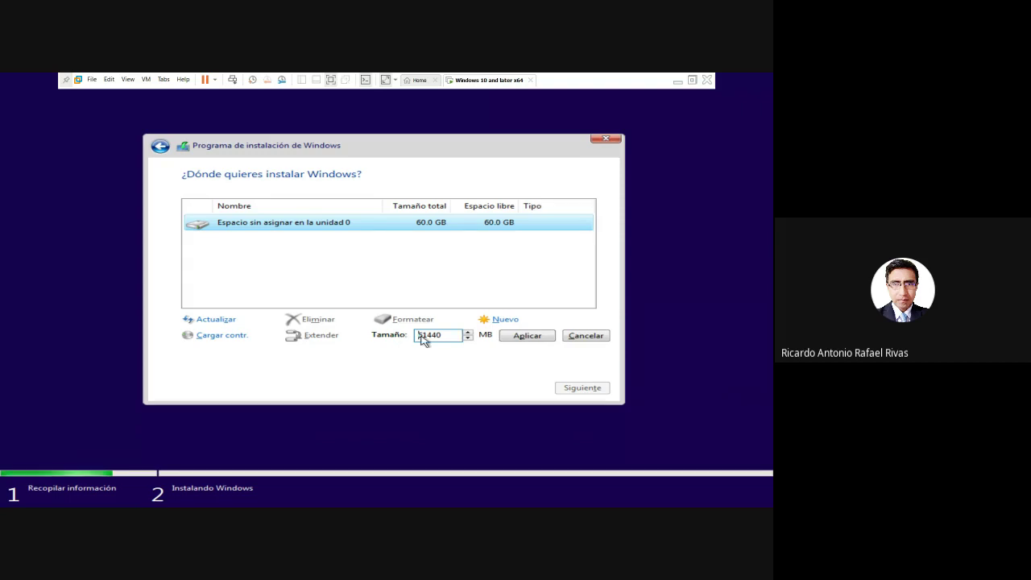
{"action": "key", "text": "Delete"}
{"action": "type", "text": "6"}
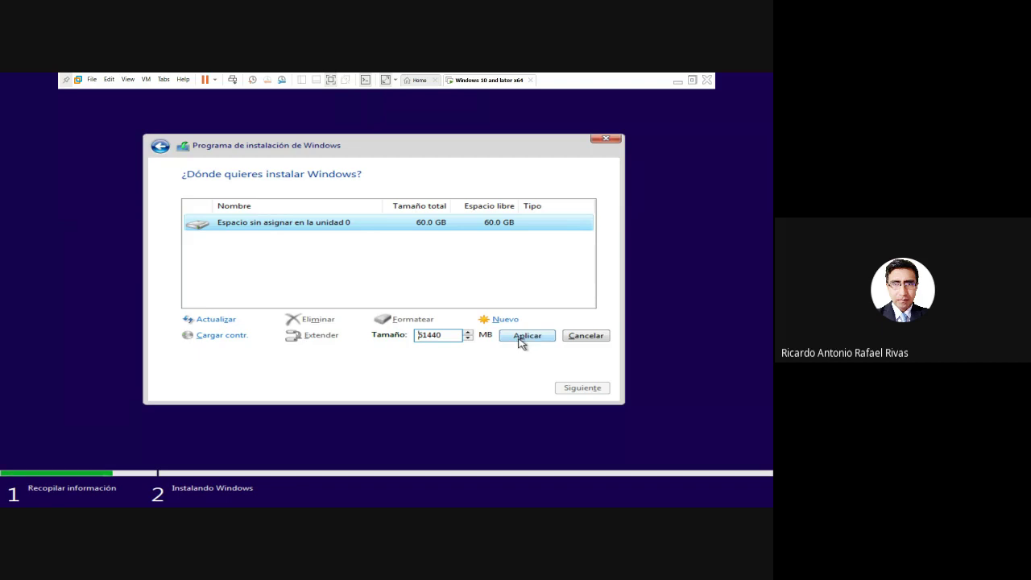
{"action": "left_click", "coordinate": [519, 340]}
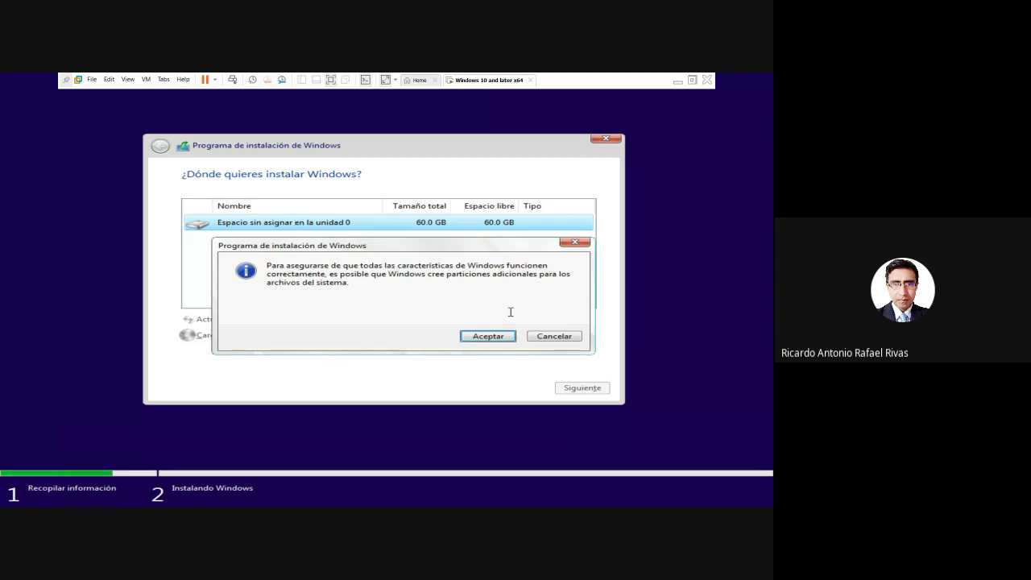
{"action": "left_click", "coordinate": [487, 337]}
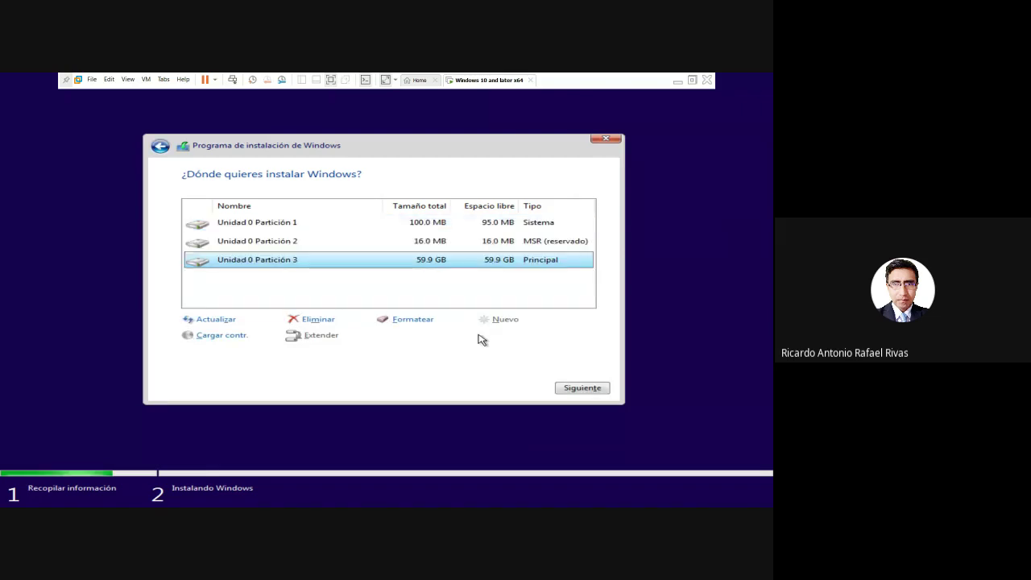
Point out the reserved partition, then select primary Partition 3 on drive 0 and start installing Windows there.
{"action": "left_click", "coordinate": [342, 241]}
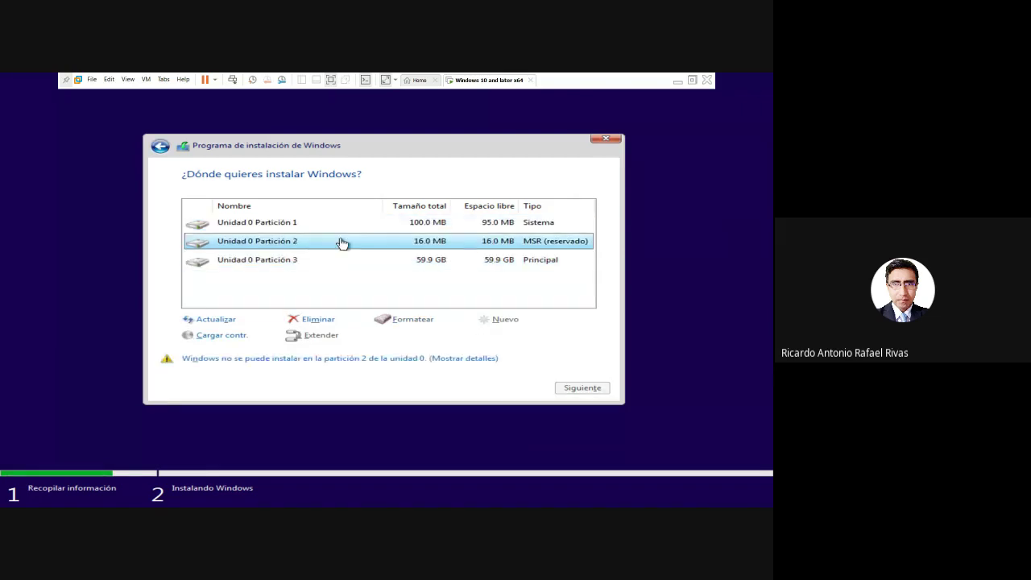
{"action": "left_click", "coordinate": [435, 263]}
{"action": "left_click", "coordinate": [453, 242]}
{"action": "left_click", "coordinate": [438, 258]}
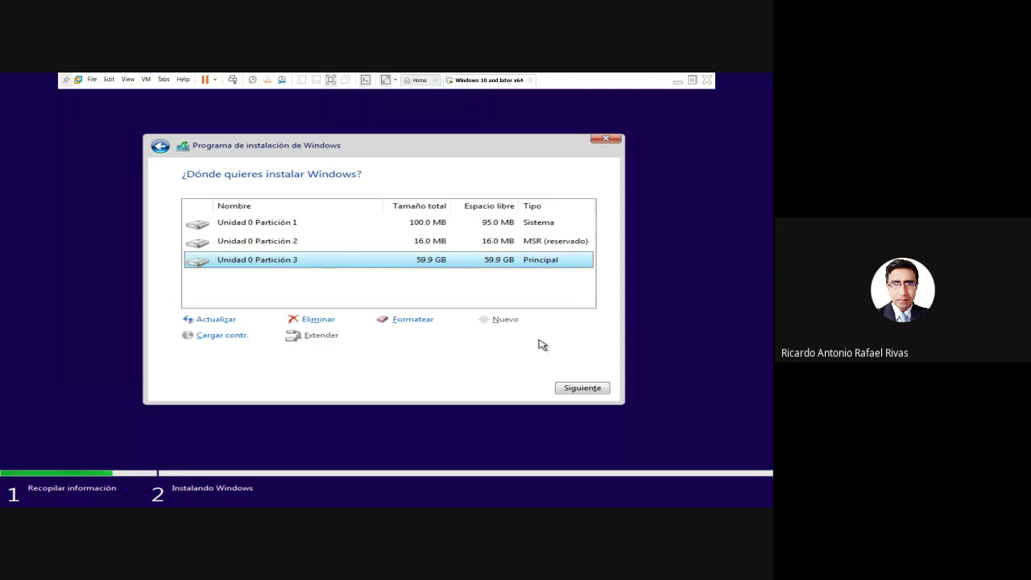
{"action": "left_click", "coordinate": [577, 390]}
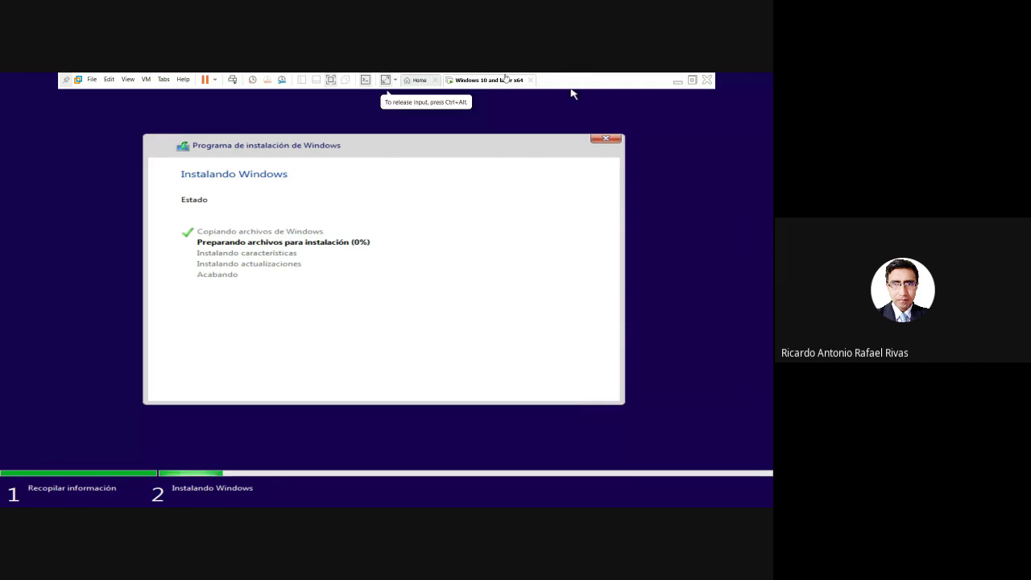
Leave full screen and place the virtual machine beside the meeting chat, muting the microphone briefly while checking messages.
{"action": "left_click", "coordinate": [331, 80]}
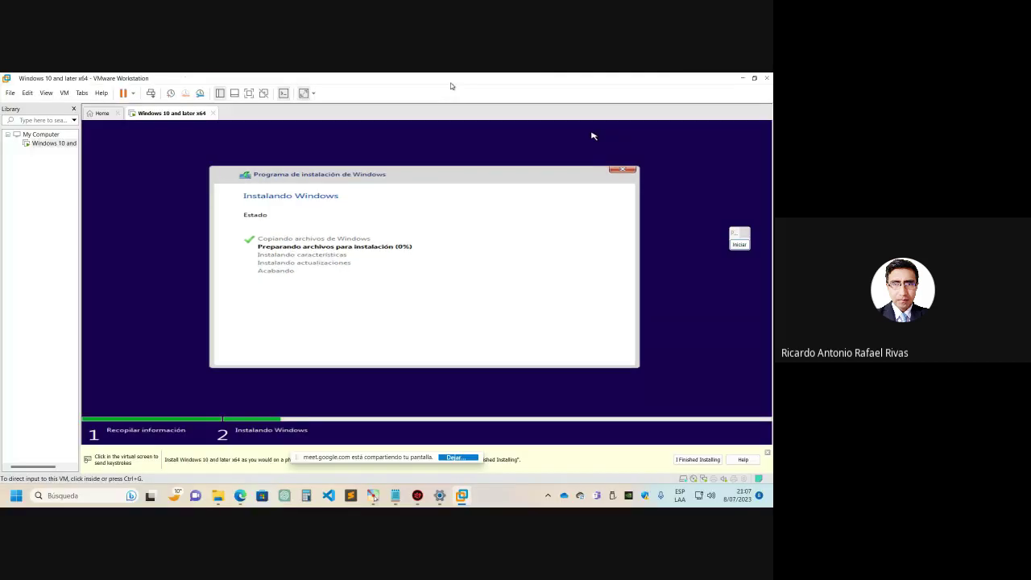
{"action": "left_click", "coordinate": [237, 411]}
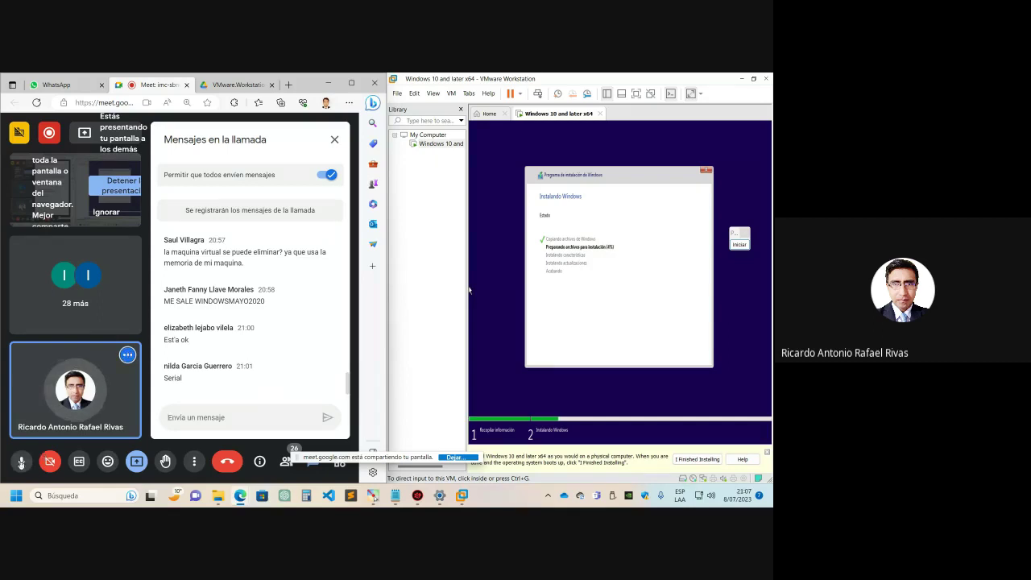
{"action": "left_click", "coordinate": [21, 462]}
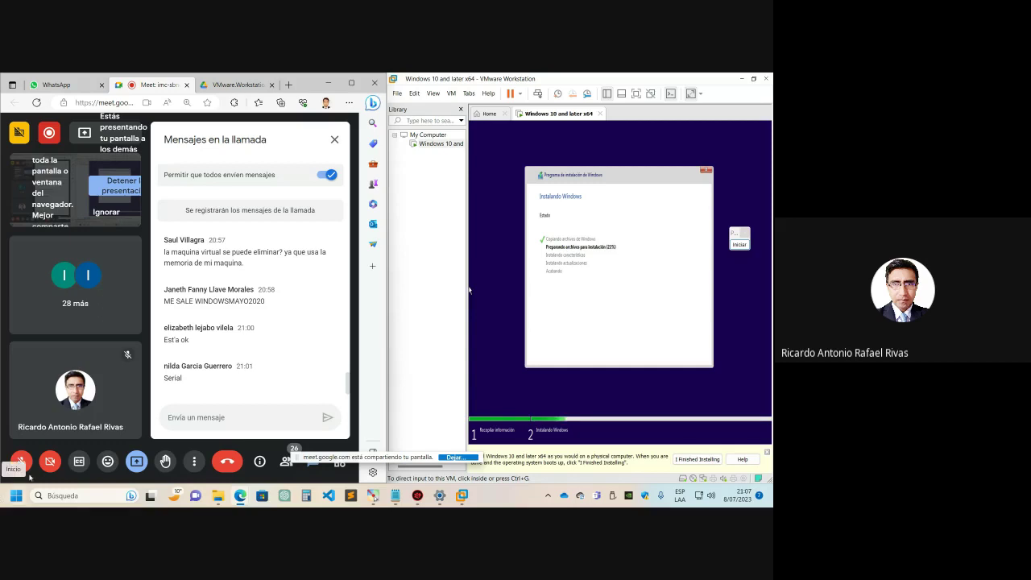
{"action": "left_click", "coordinate": [21, 462]}
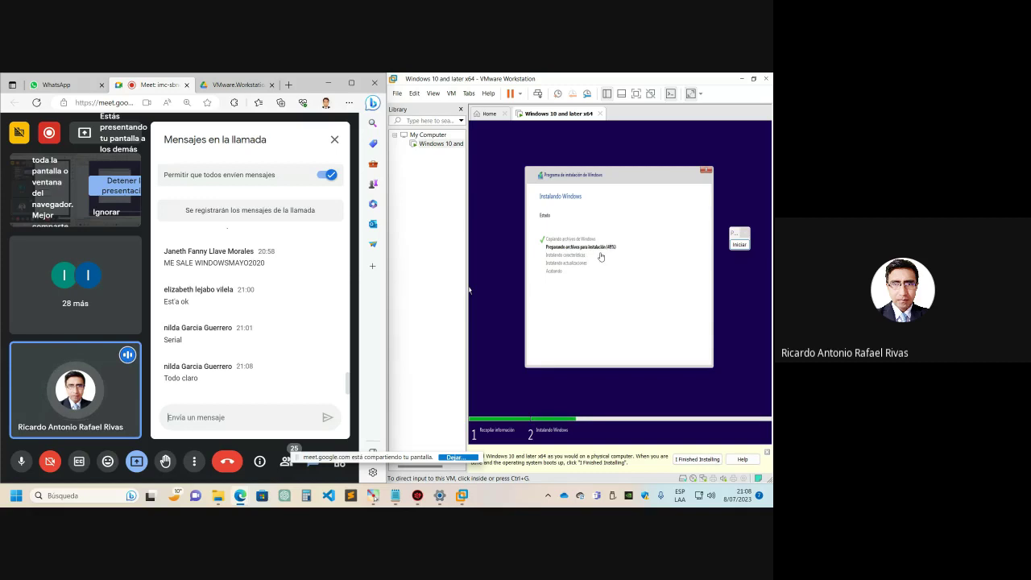
Maximize the virtual machine window and show the Windows installation progress in full screen.
{"action": "left_click", "coordinate": [753, 78]}
{"action": "left_click", "coordinate": [720, 76]}
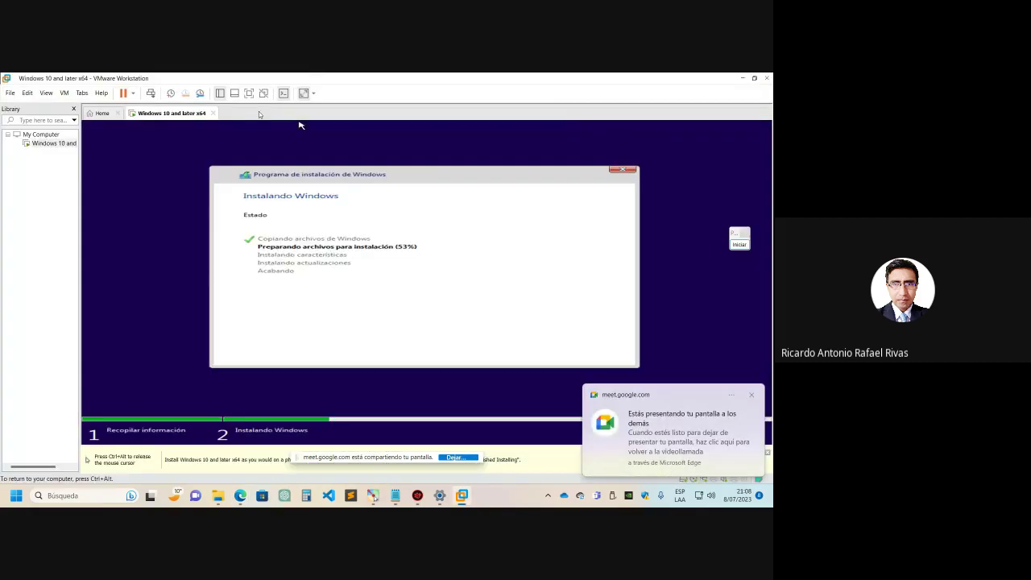
{"action": "left_click", "coordinate": [303, 93]}
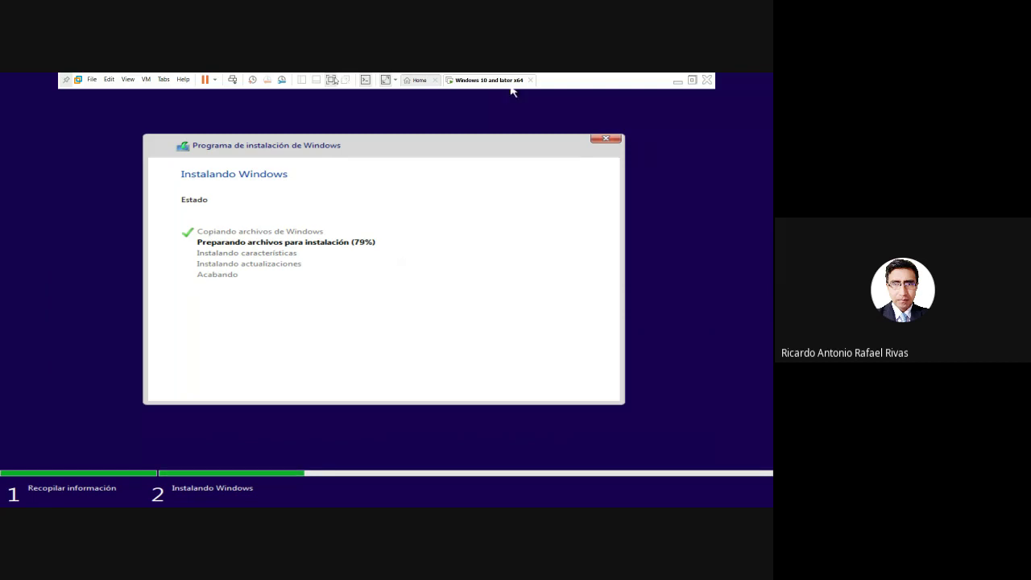
Leave full screen and switch to the Google Meet chat to read the participants' new messages.
{"action": "key", "text": "ctrl+alt+Return"}
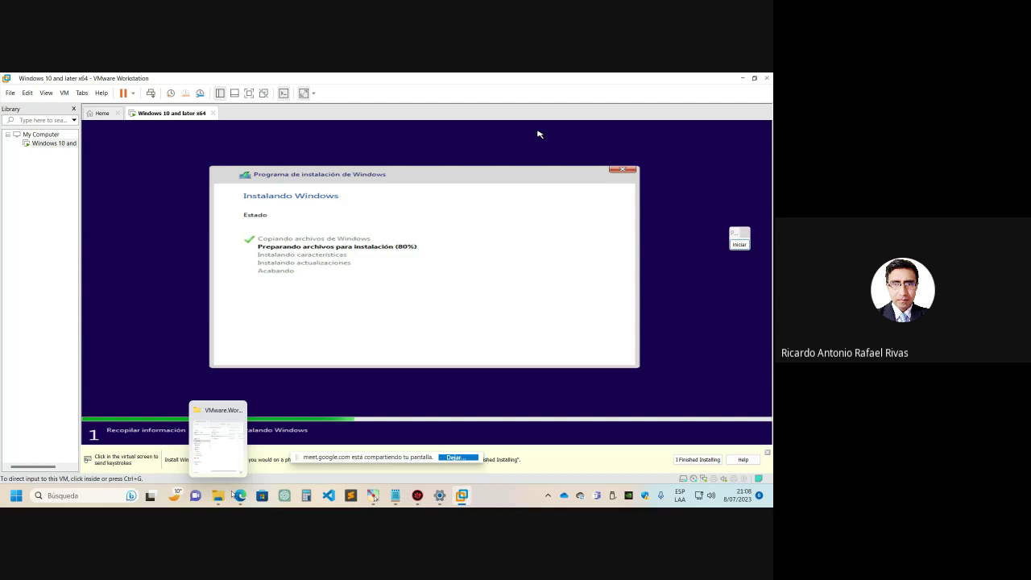
{"action": "left_click", "coordinate": [235, 495]}
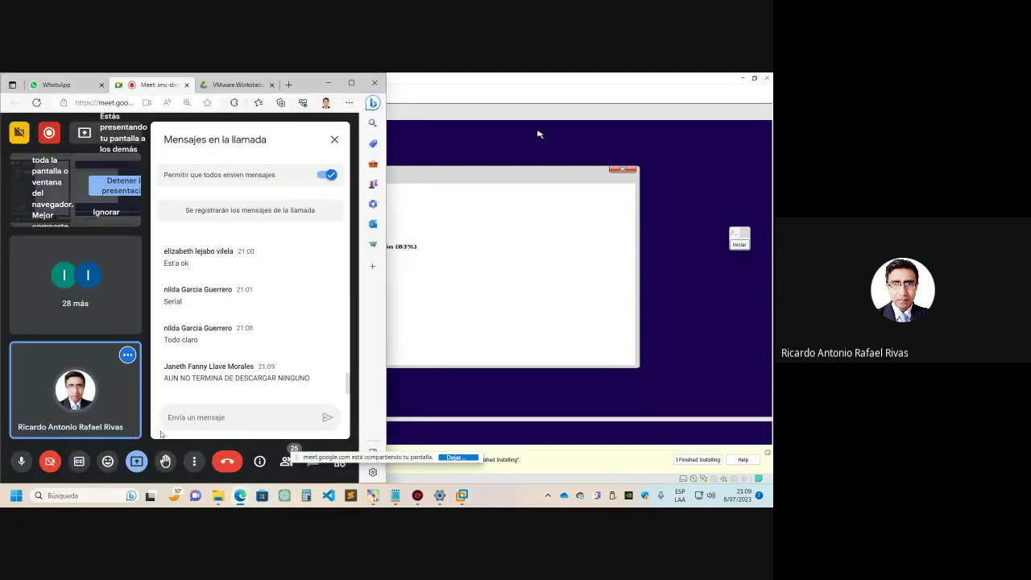
{"action": "left_click", "coordinate": [256, 413]}
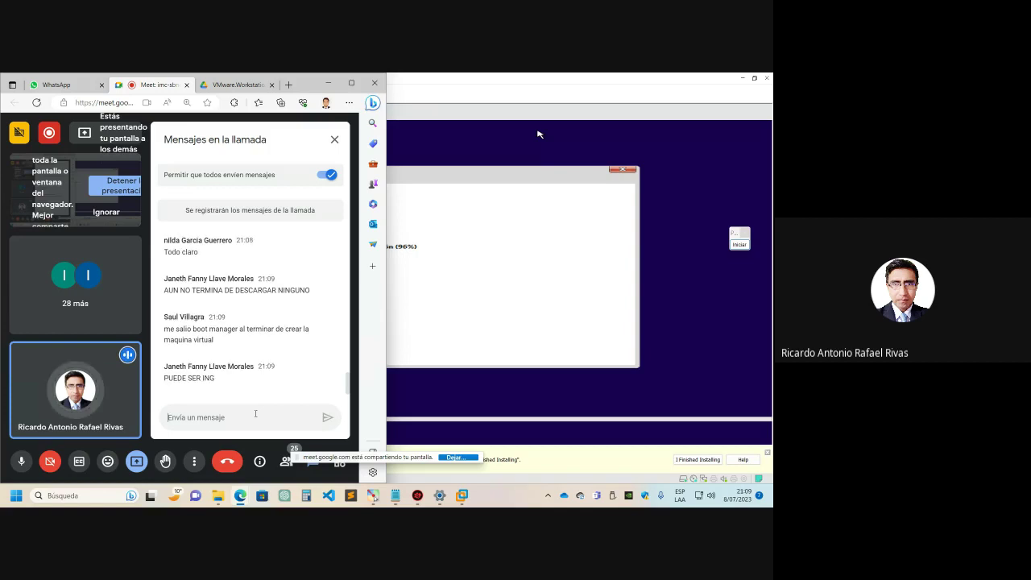
Check the Windows installation progress in the virtual machine, then return to the meeting window and stop presenting the screen.
{"action": "left_click", "coordinate": [537, 267]}
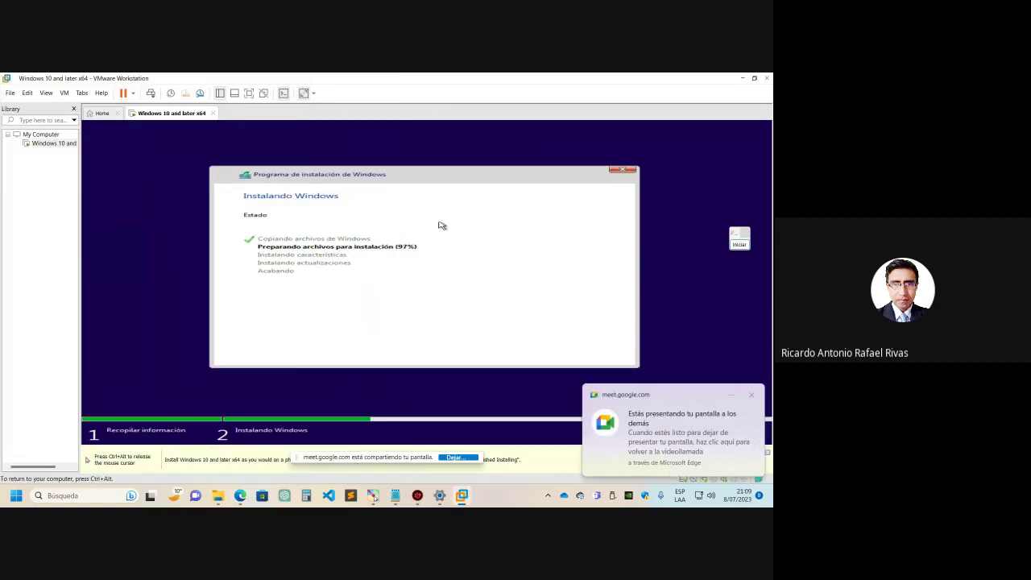
{"action": "key", "text": "ctrl+alt"}
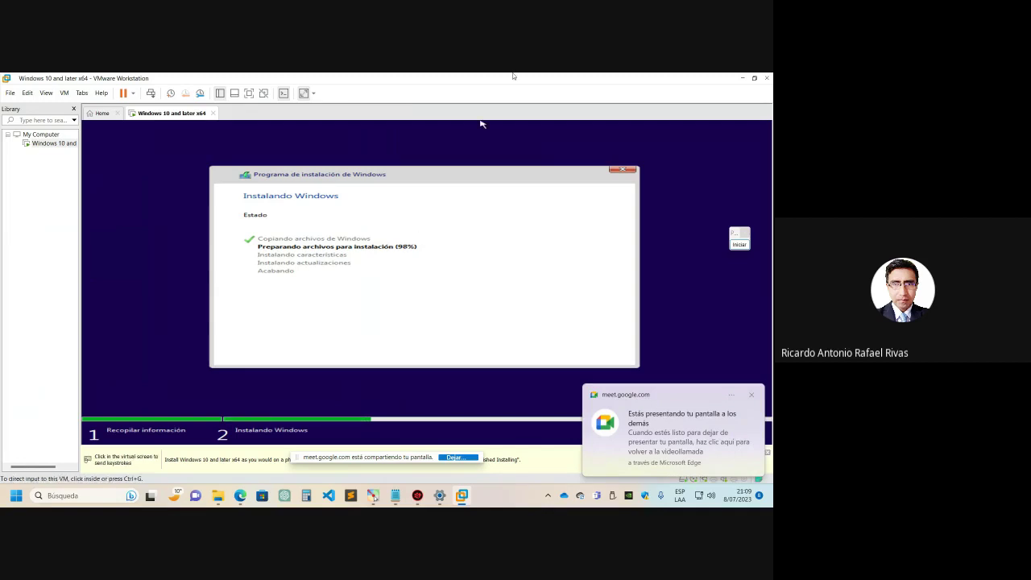
{"action": "left_click", "coordinate": [373, 495]}
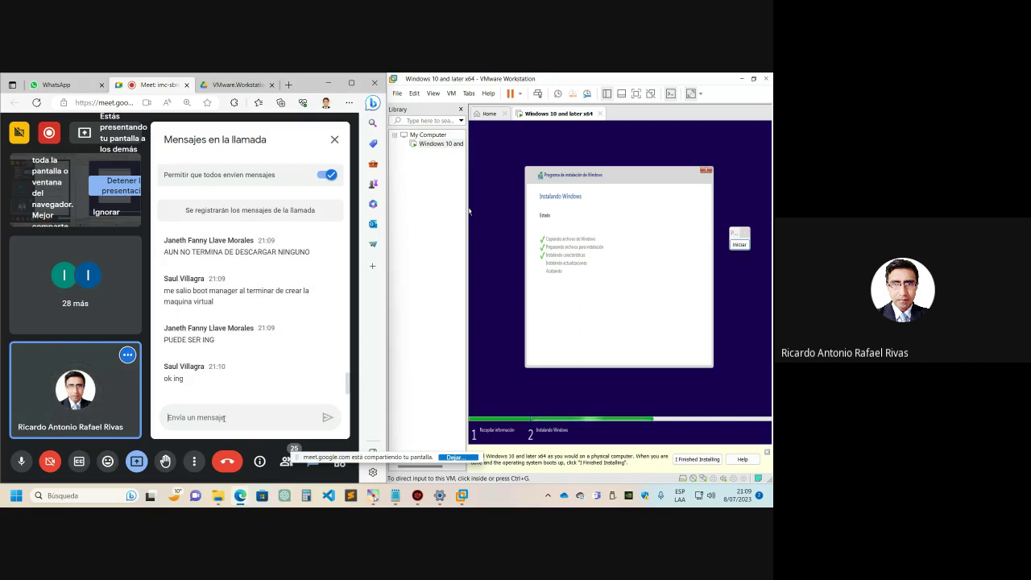
{"action": "left_click", "coordinate": [139, 462]}
{"action": "left_click", "coordinate": [197, 427]}
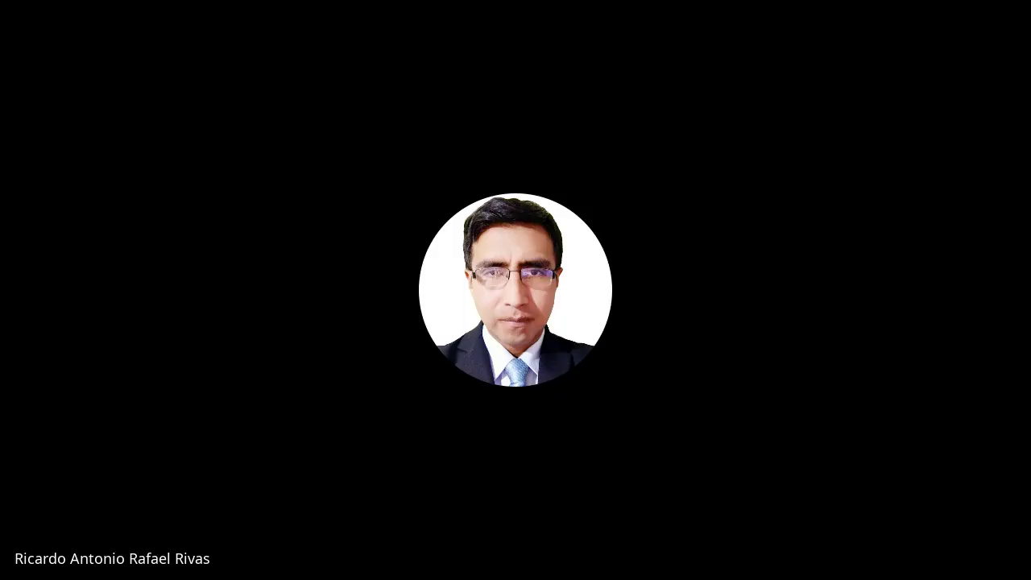
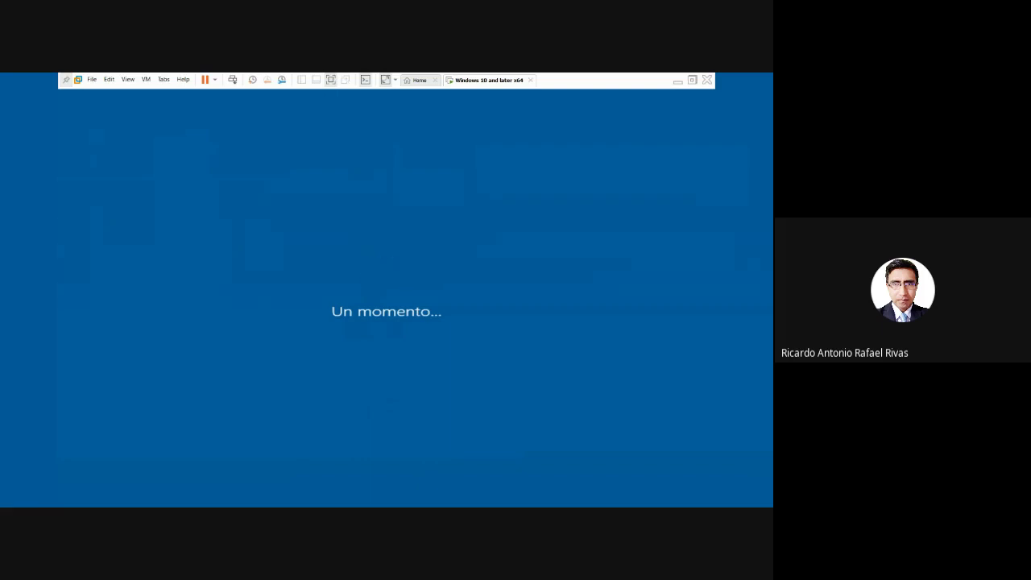
Take the virtual machine out of full screen and switch to the Google Meet call window.
{"action": "left_click", "coordinate": [330, 80]}
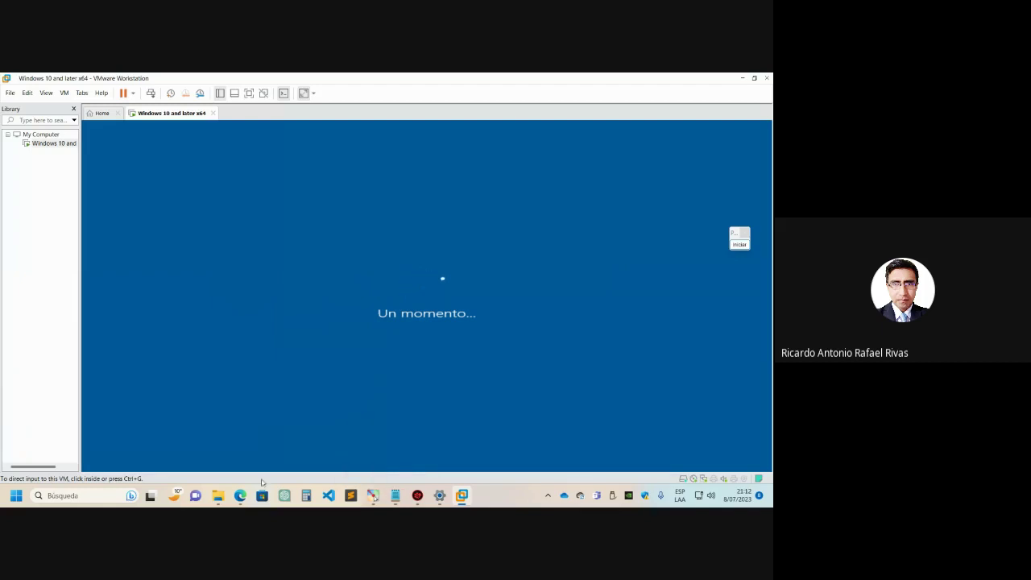
{"action": "mouse_move", "coordinate": [237, 498]}
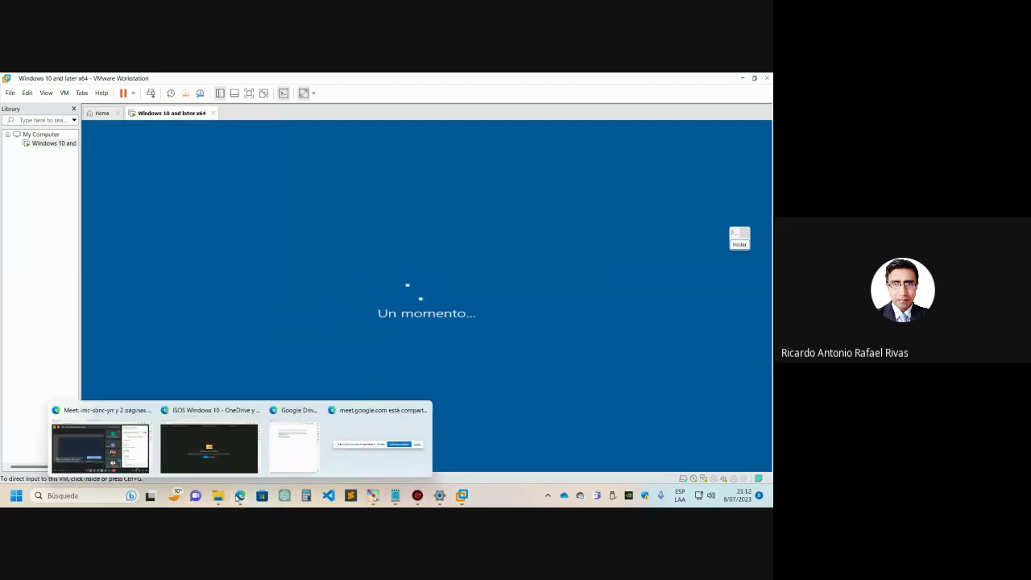
{"action": "left_click", "coordinate": [97, 446]}
{"action": "left_click", "coordinate": [348, 367]}
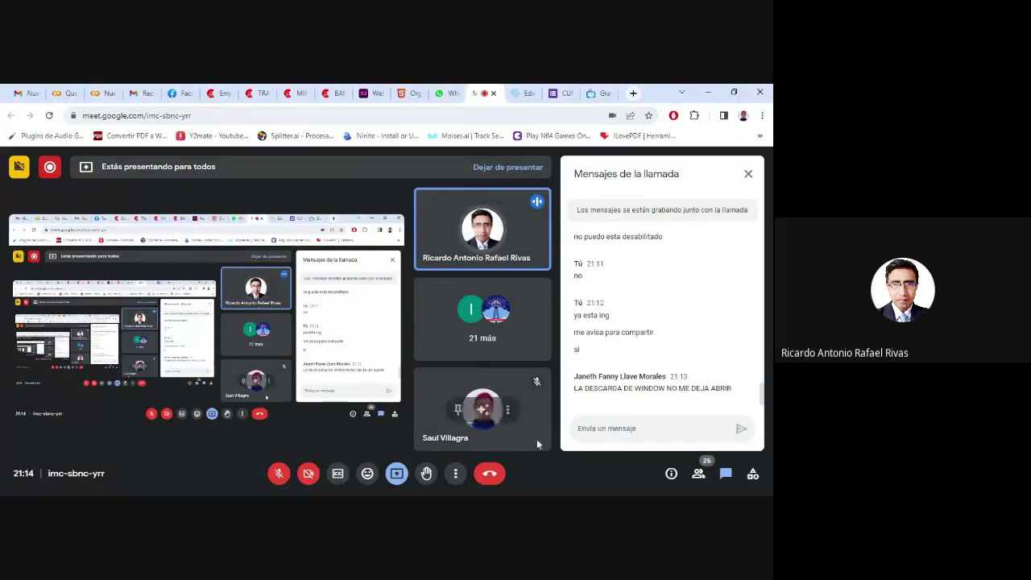
Switch to the participant's Windows 10 and later x64 virtual machine in VMware Workstation and maximize its window.
{"action": "left_click", "coordinate": [489, 474]}
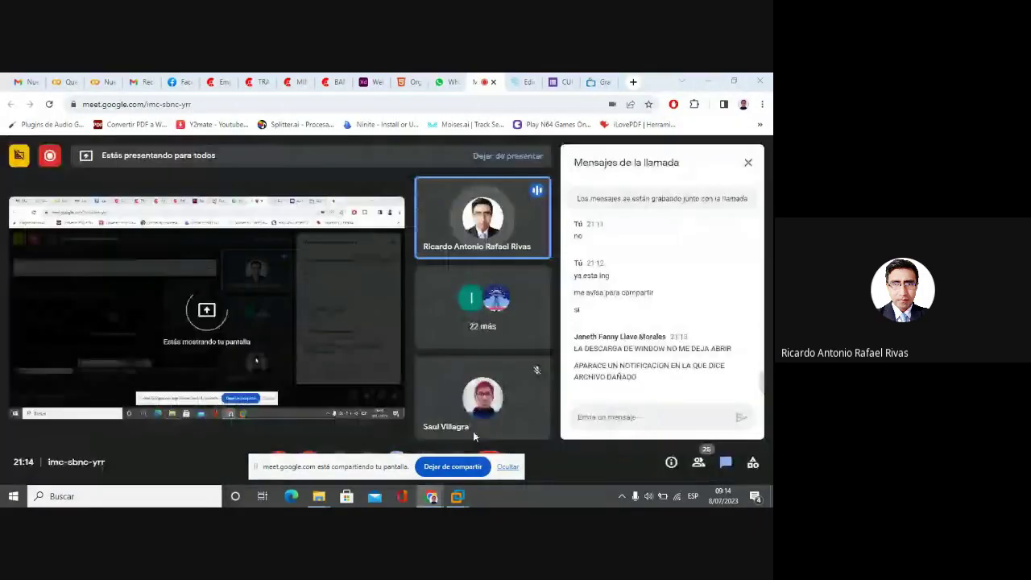
{"action": "mouse_move", "coordinate": [457, 496]}
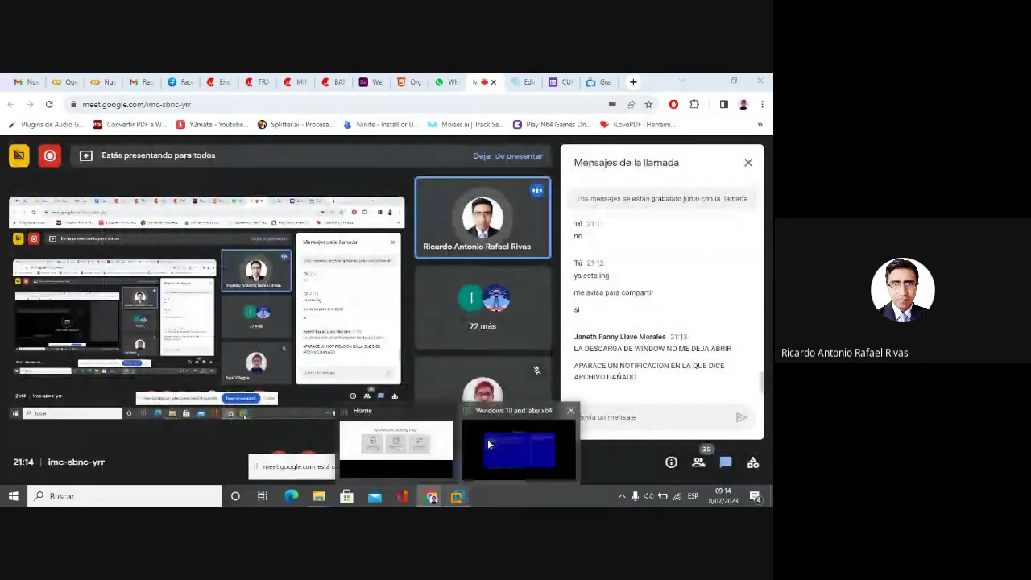
{"action": "left_click", "coordinate": [489, 441]}
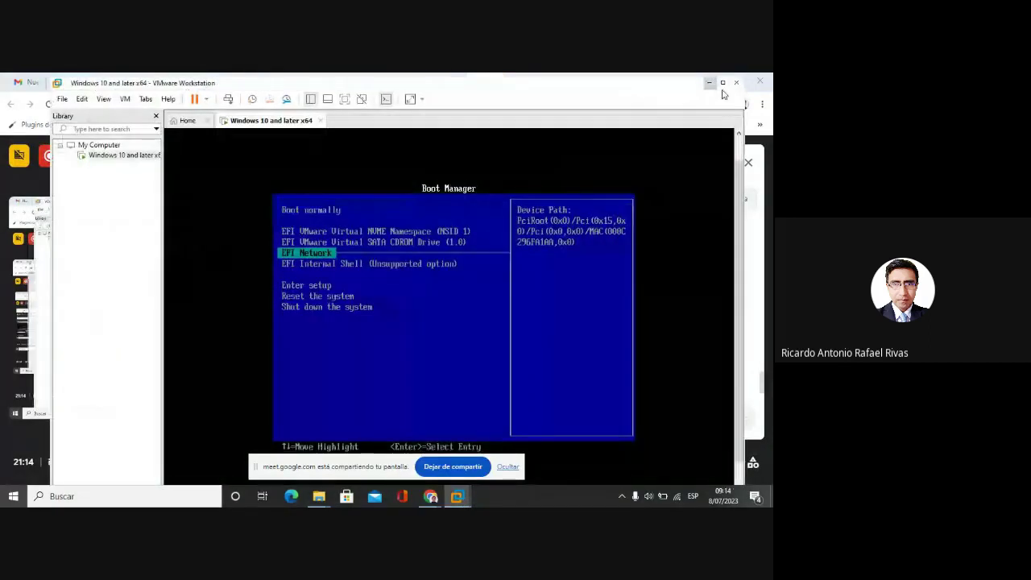
{"action": "left_click", "coordinate": [723, 85]}
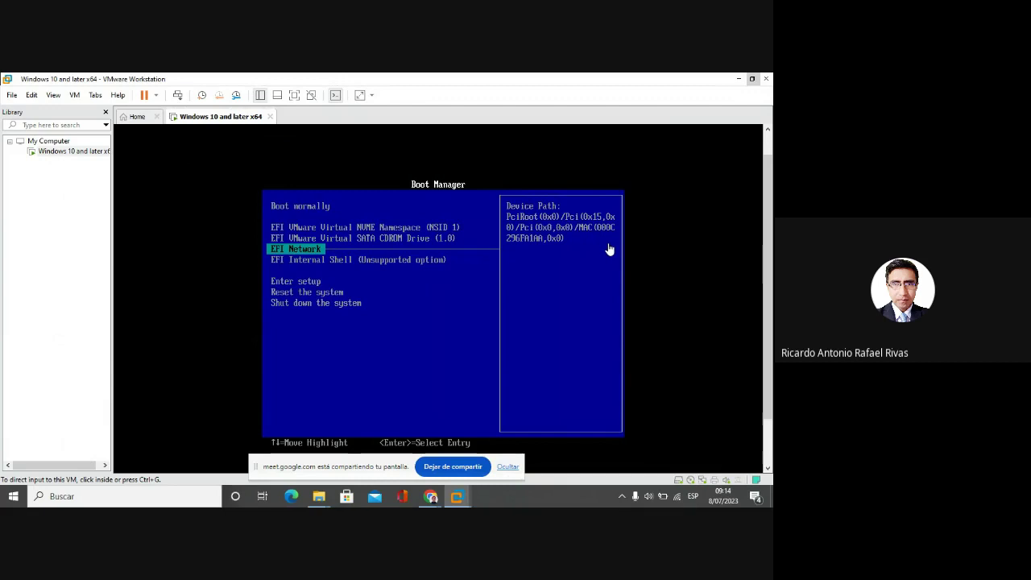
Try to restart the virtual machine out of Boot Manager with a confirmed Reset.
{"action": "left_click", "coordinate": [156, 95]}
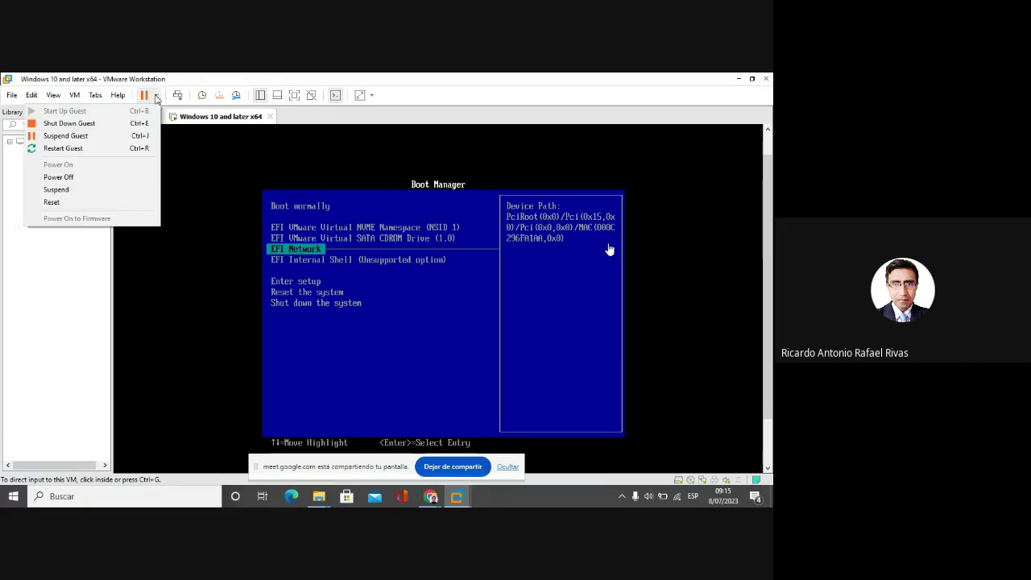
{"action": "left_click", "coordinate": [67, 203]}
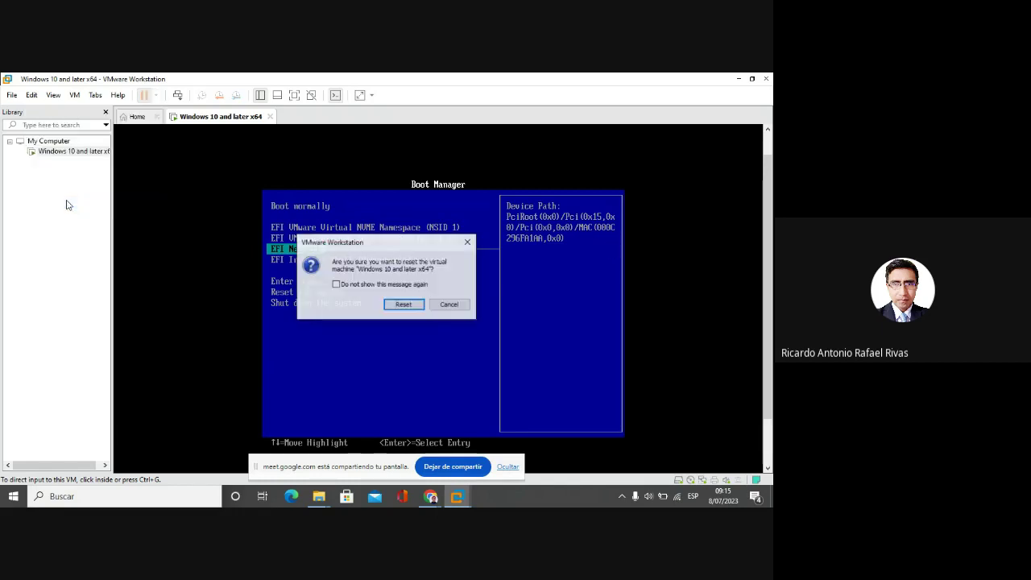
{"action": "left_click", "coordinate": [404, 305]}
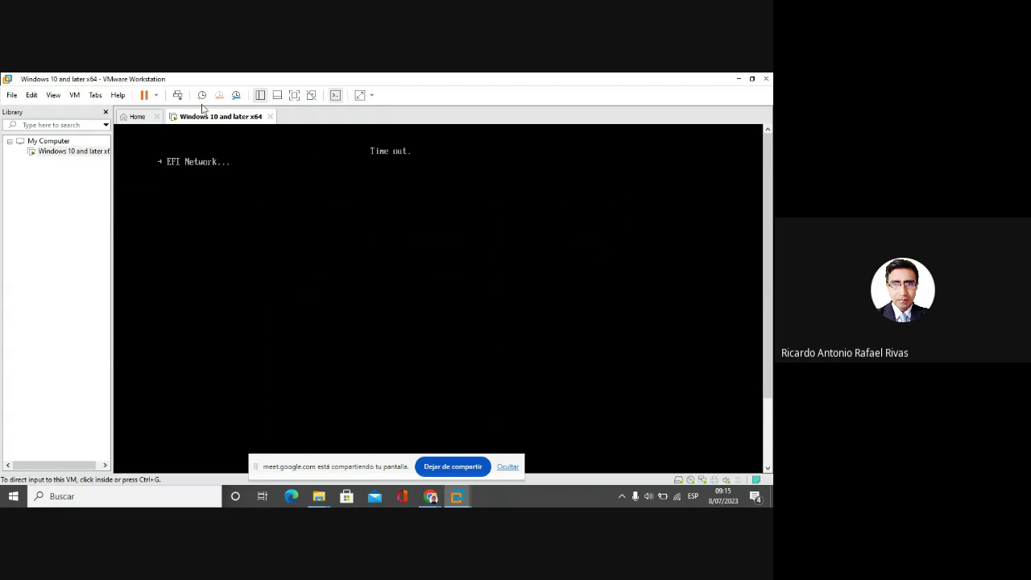
Reset the virtual machine once more and boot it from the CD or DVD when the boot prompt appears.
{"action": "left_click", "coordinate": [155, 95]}
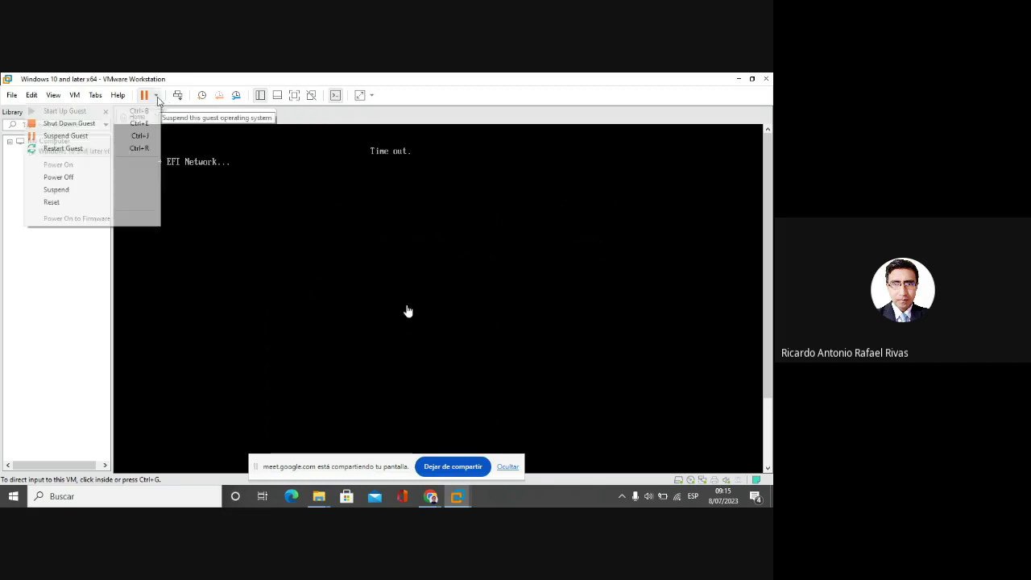
{"action": "left_click", "coordinate": [79, 201]}
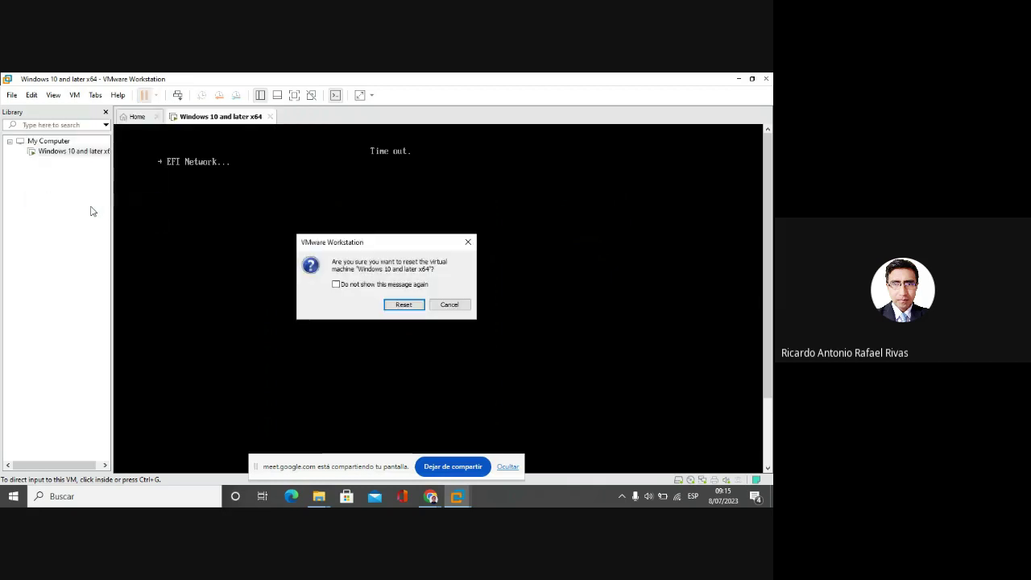
{"action": "left_click", "coordinate": [404, 306]}
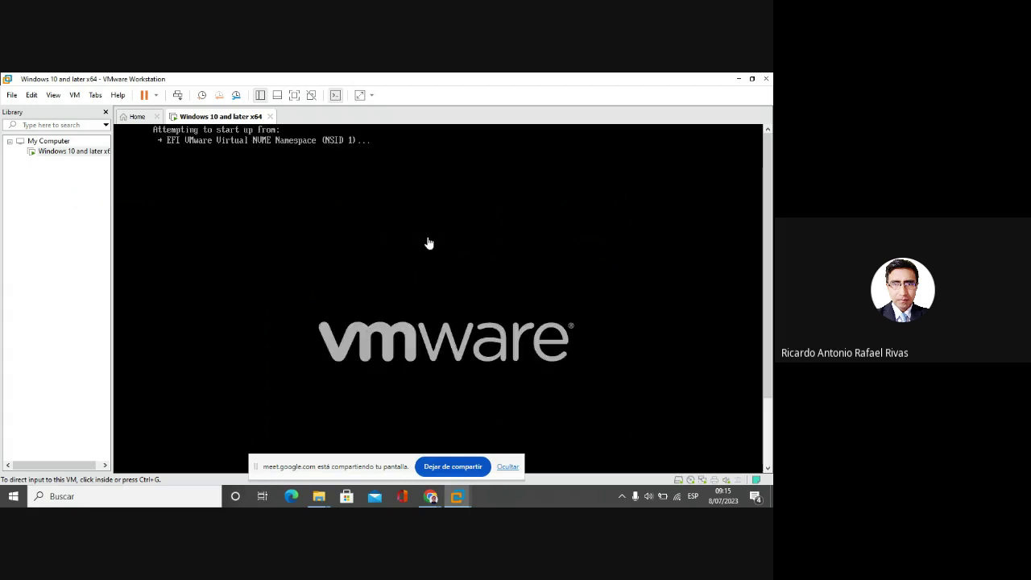
{"action": "left_click", "coordinate": [427, 241]}
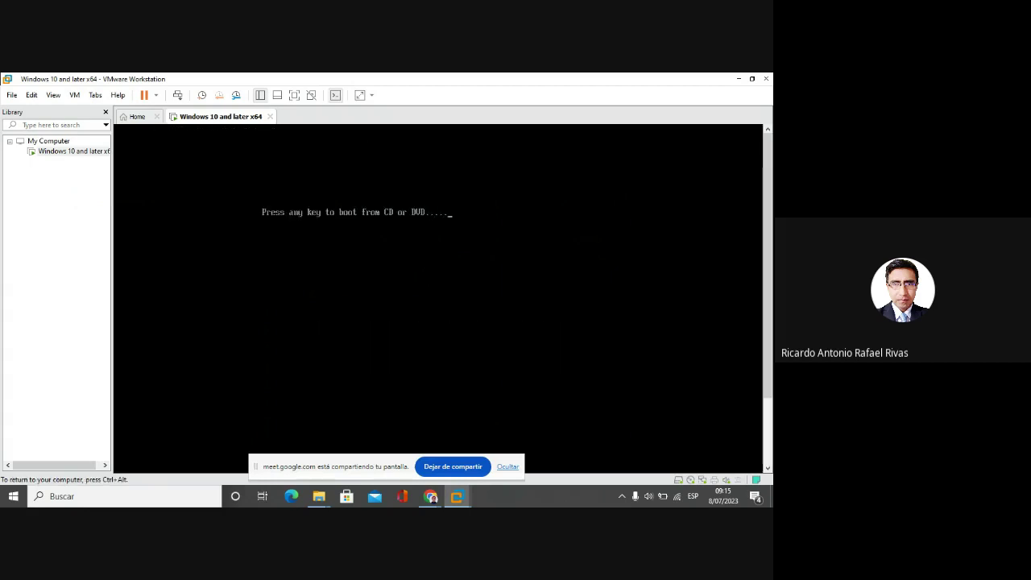
{"action": "key", "text": "Return"}
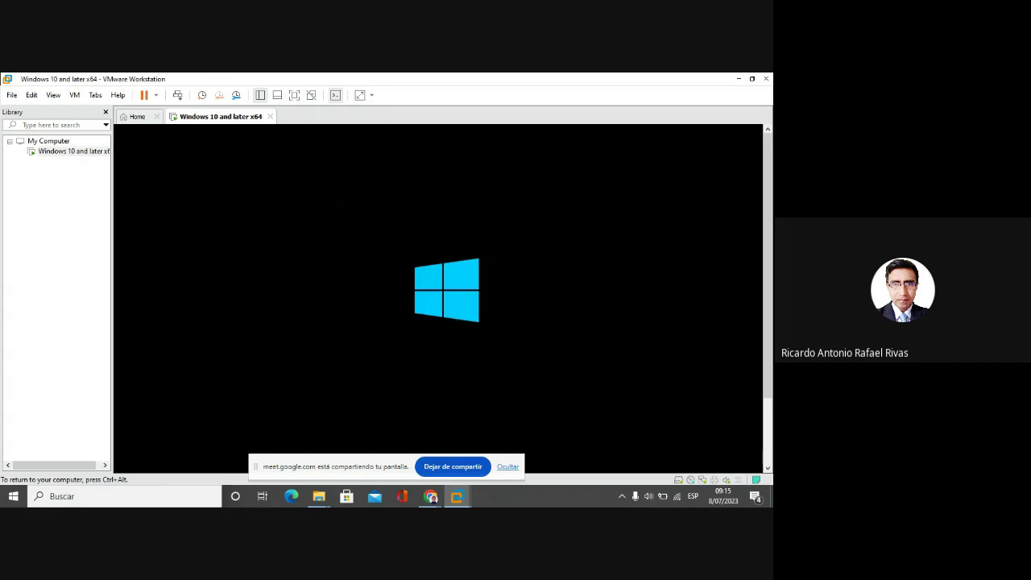
Release the pointer from the virtual machine and hide the meeting's screen-sharing notice.
{"action": "key", "text": "ctrl+alt"}
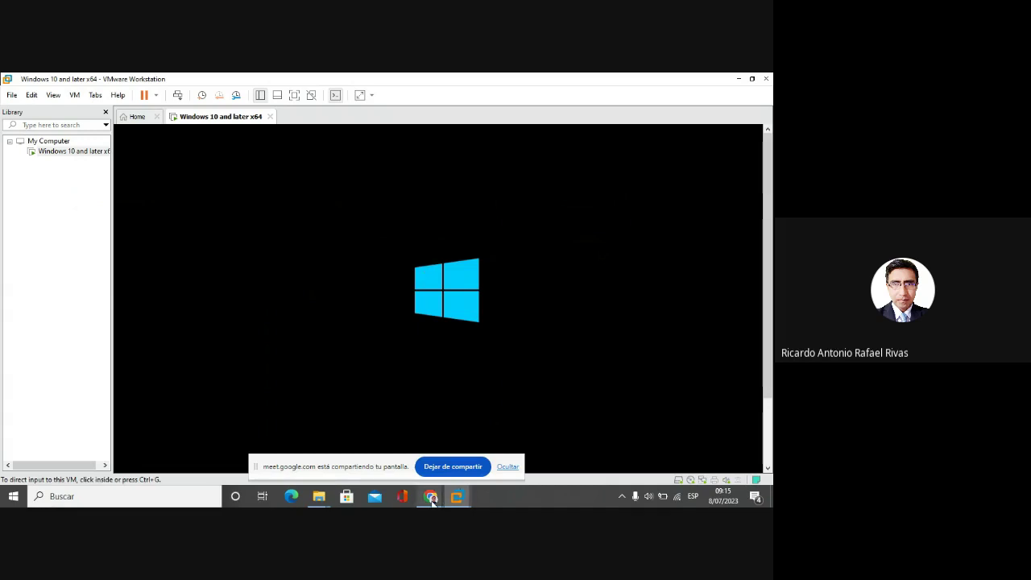
{"action": "mouse_move", "coordinate": [433, 501]}
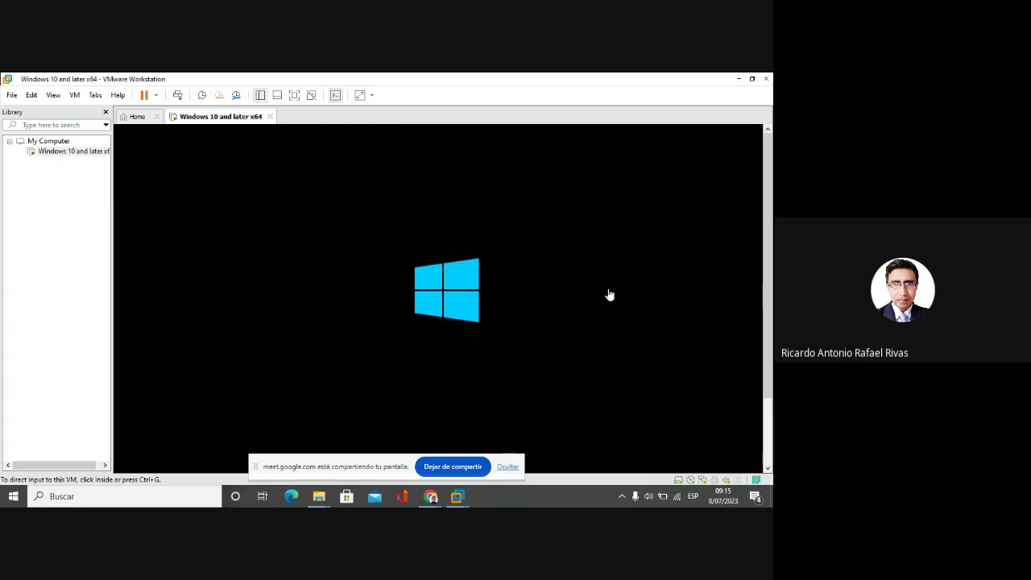
{"action": "left_click", "coordinate": [508, 83]}
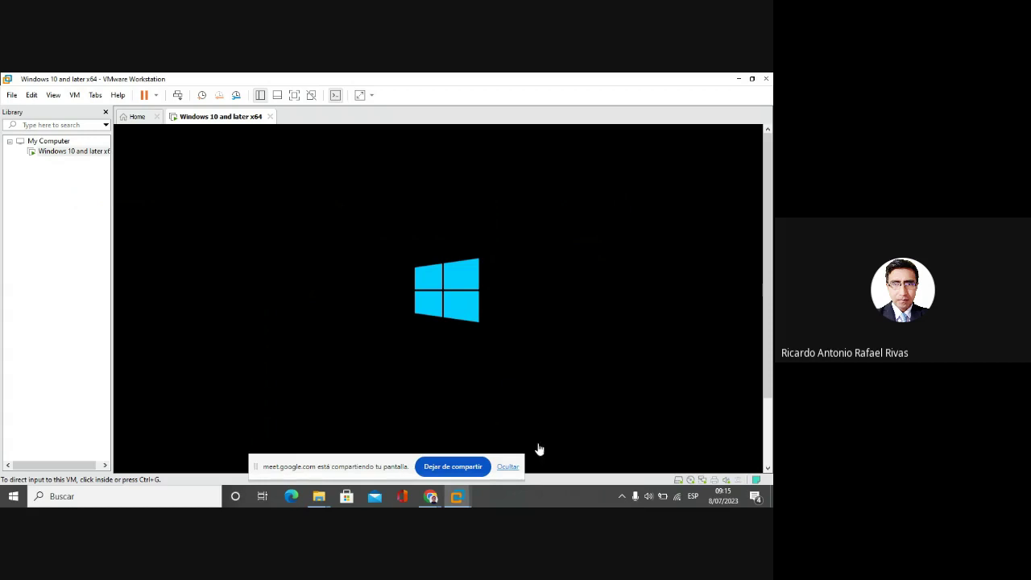
{"action": "left_click", "coordinate": [508, 467]}
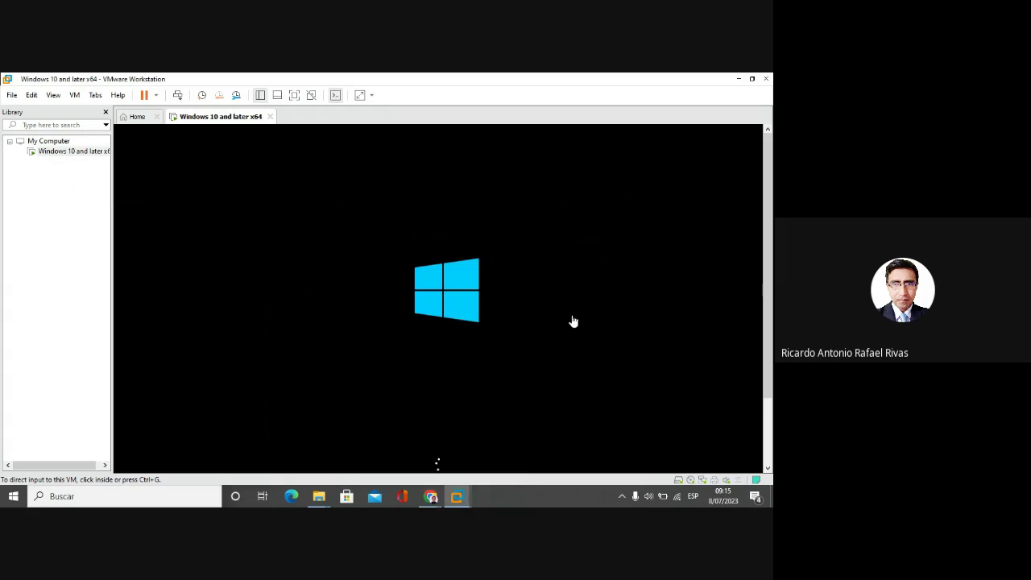
Set the Windows setup's time and currency format to Español (Perú) and continue.
{"action": "left_click_drag", "start_coordinate": [768, 235], "coordinate": [759, 277]}
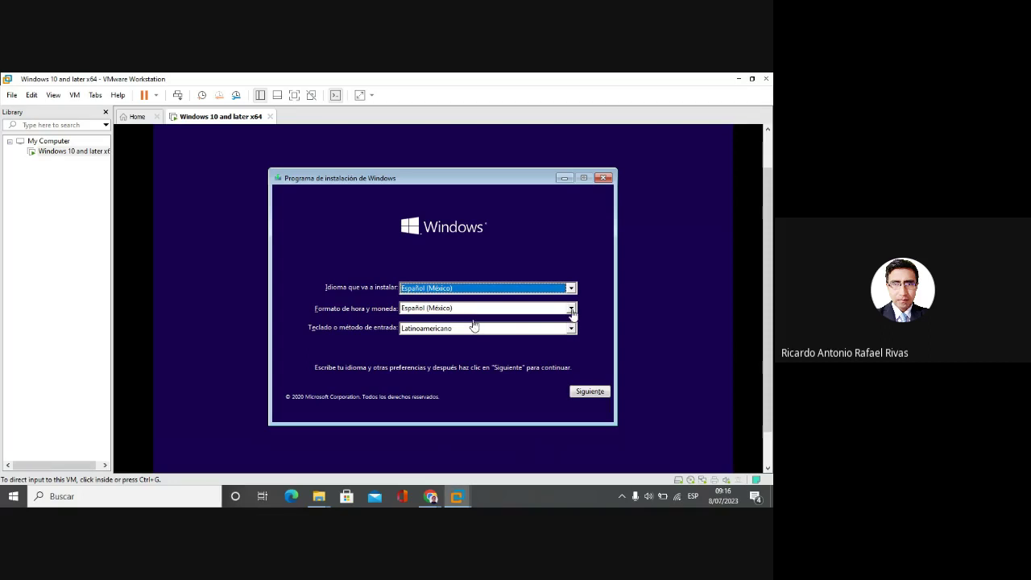
{"action": "left_click", "coordinate": [474, 325]}
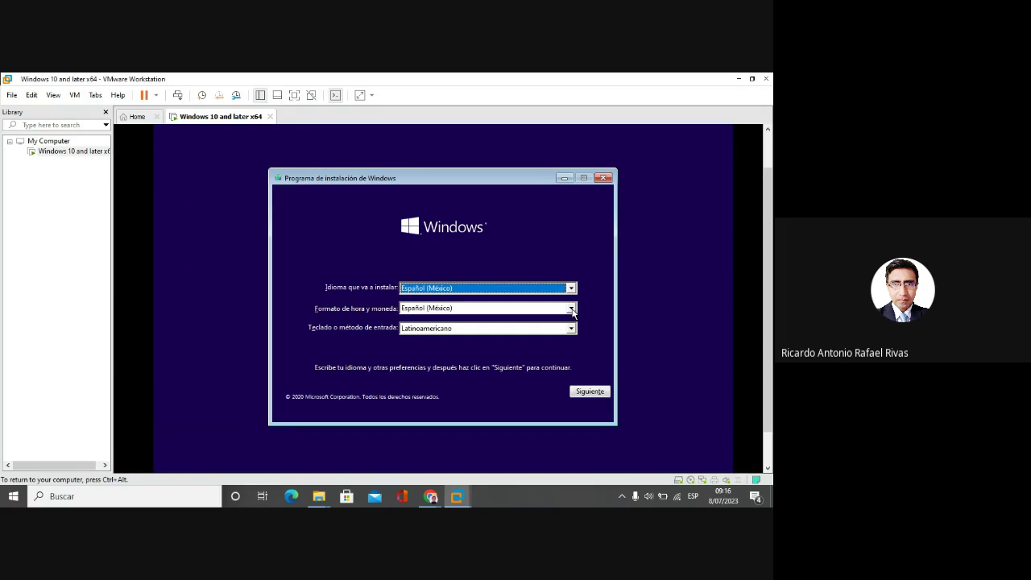
{"action": "left_click", "coordinate": [571, 310]}
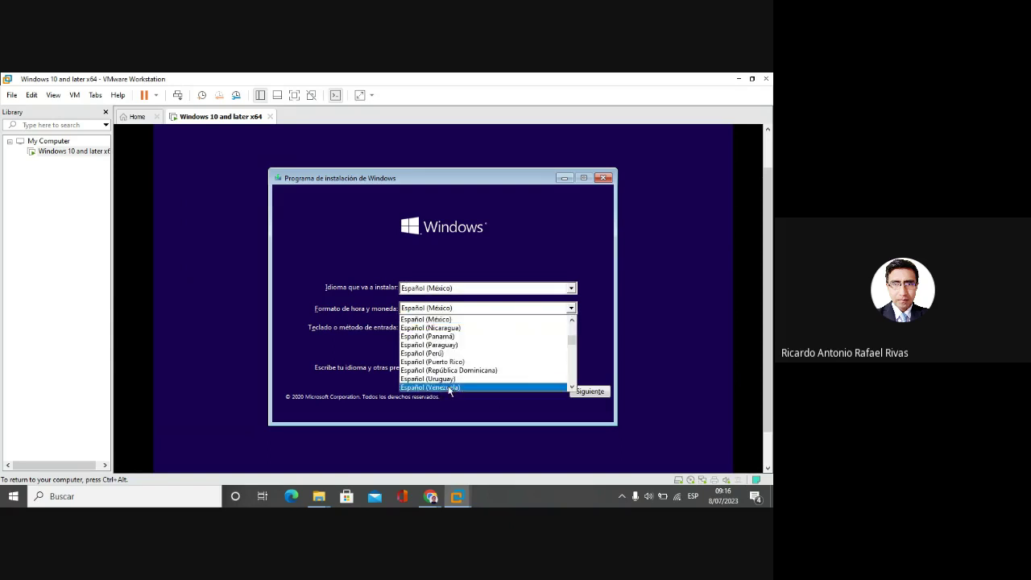
{"action": "left_click", "coordinate": [440, 353]}
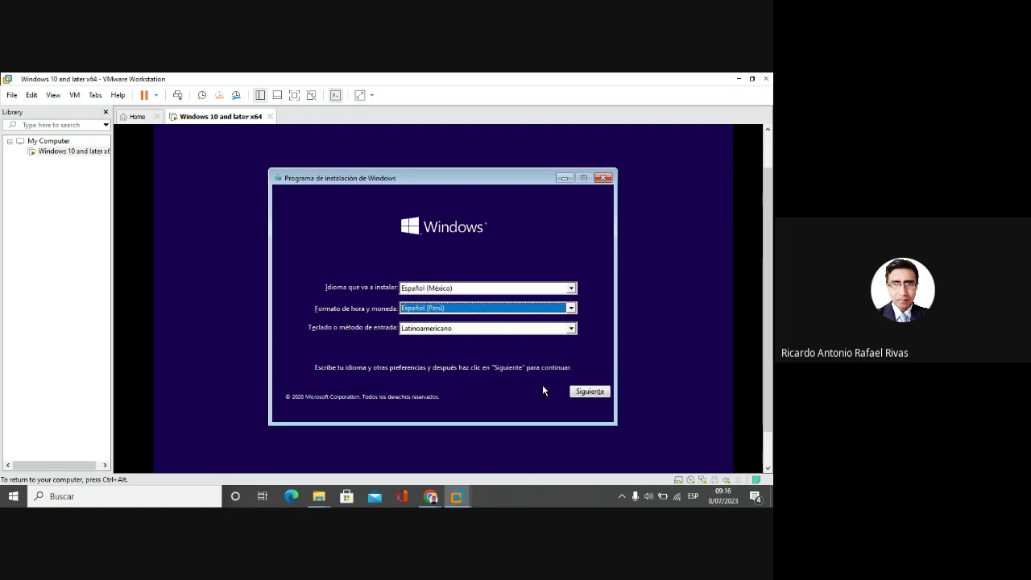
{"action": "left_click", "coordinate": [597, 392]}
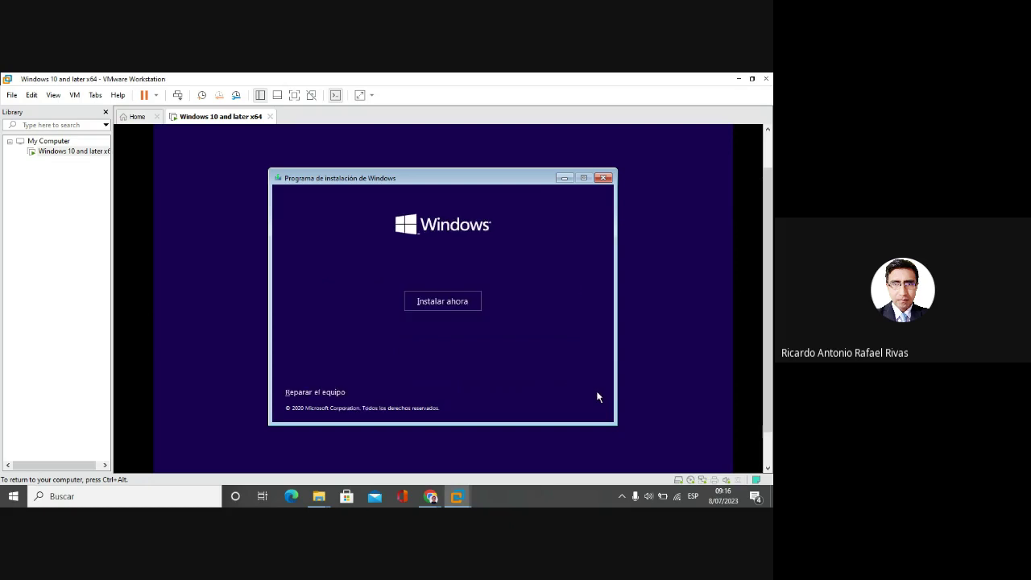
Start the Windows installation without a product key, choosing Windows 10 Home as the edition.
{"action": "left_click", "coordinate": [463, 304]}
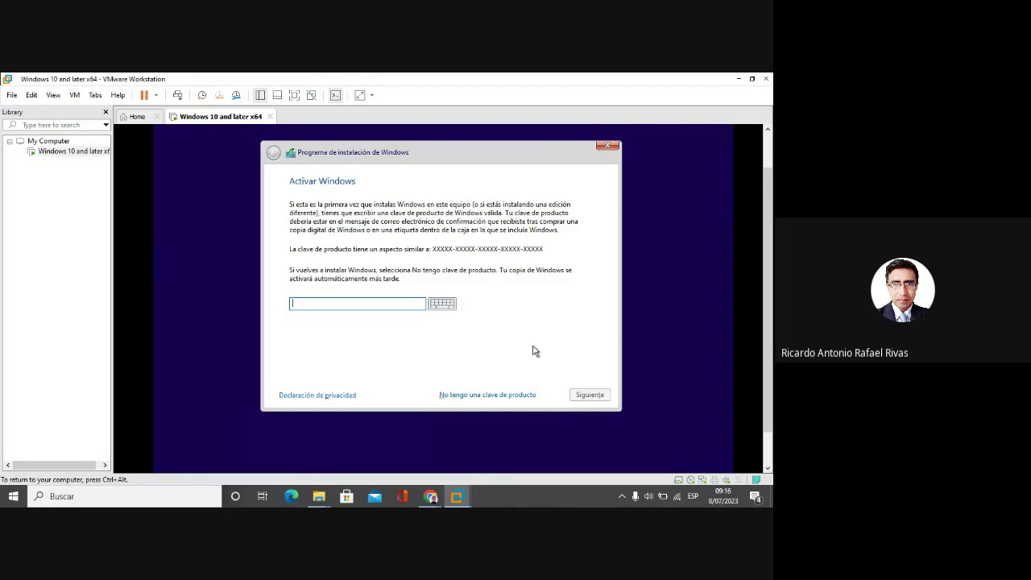
{"action": "left_click", "coordinate": [488, 395]}
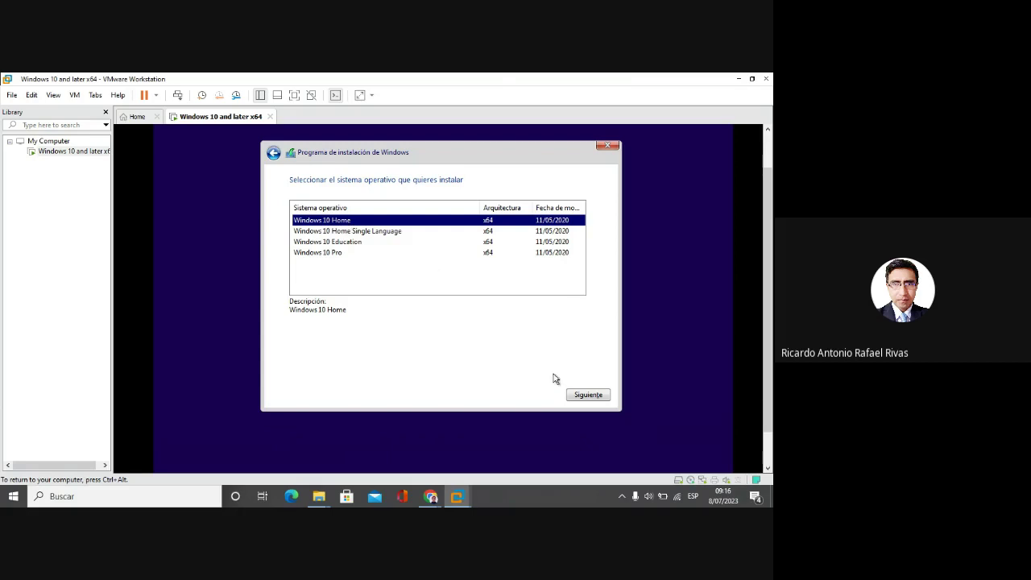
{"action": "left_click", "coordinate": [589, 396]}
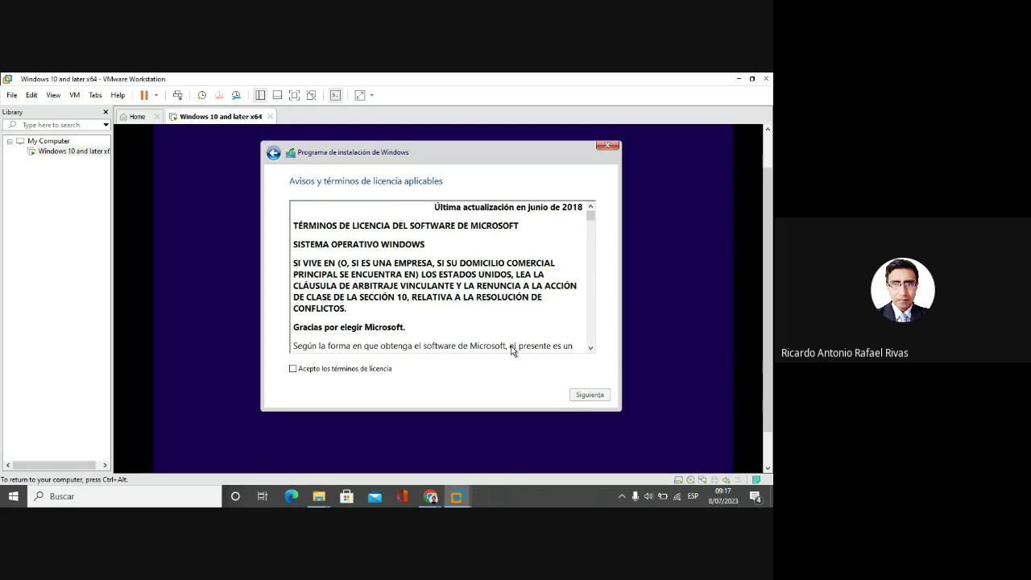
Accept the Microsoft software license terms and continue to the installation type choice.
{"action": "scroll", "coordinate": [503, 309], "scroll_direction": "down", "scroll_amount": 3}
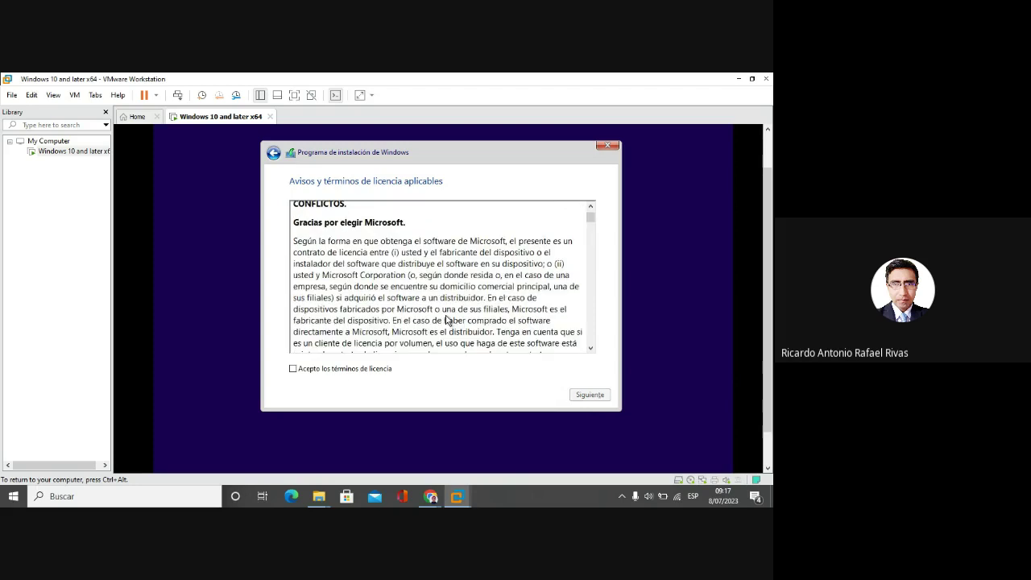
{"action": "left_click", "coordinate": [294, 370]}
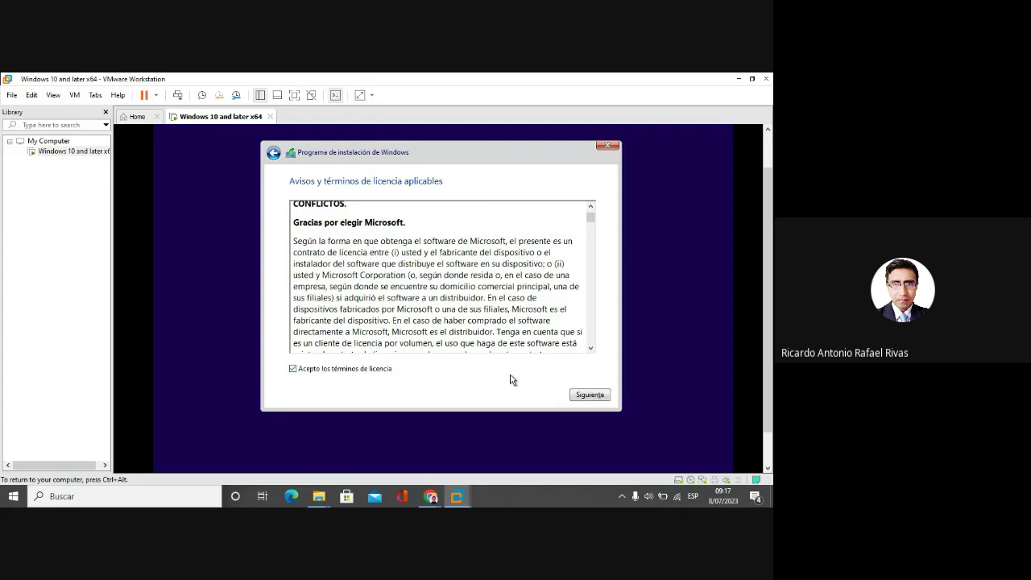
{"action": "left_click", "coordinate": [590, 396]}
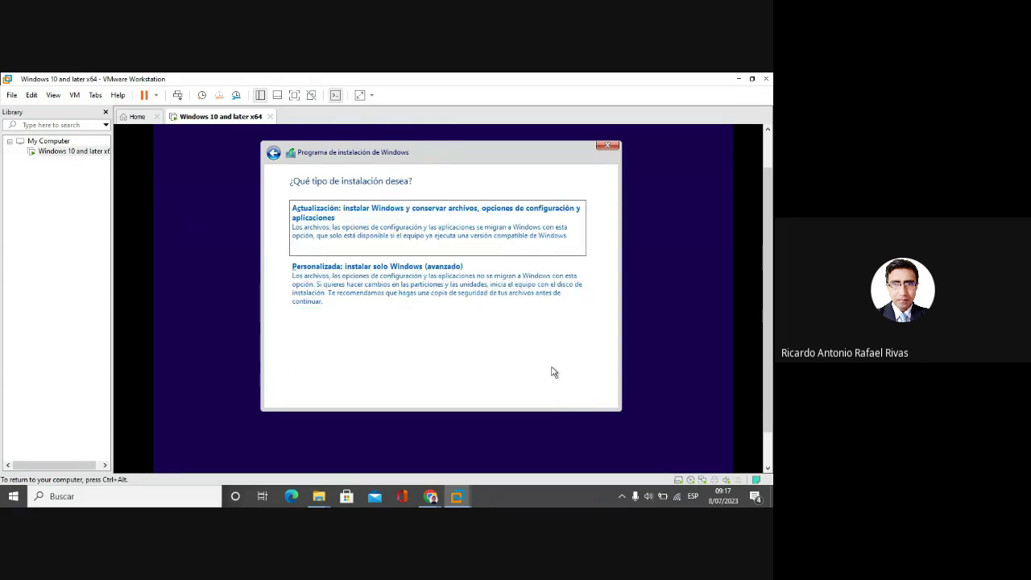
Choose the custom installation and install Windows on a new 61440 MB partition made from drive 0's unallocated space.
{"action": "left_click", "coordinate": [349, 288]}
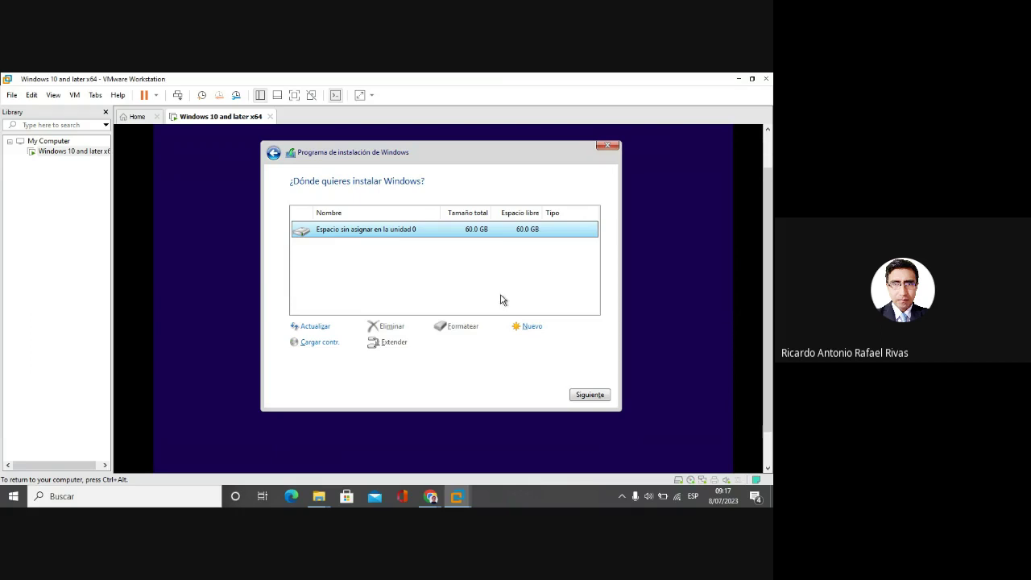
{"action": "left_click", "coordinate": [532, 326]}
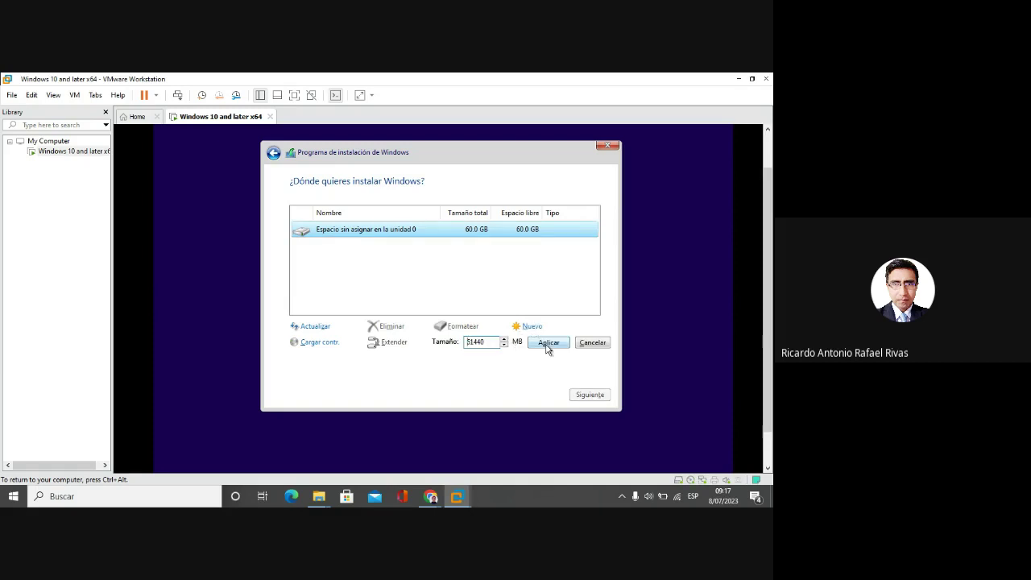
{"action": "left_click", "coordinate": [547, 346]}
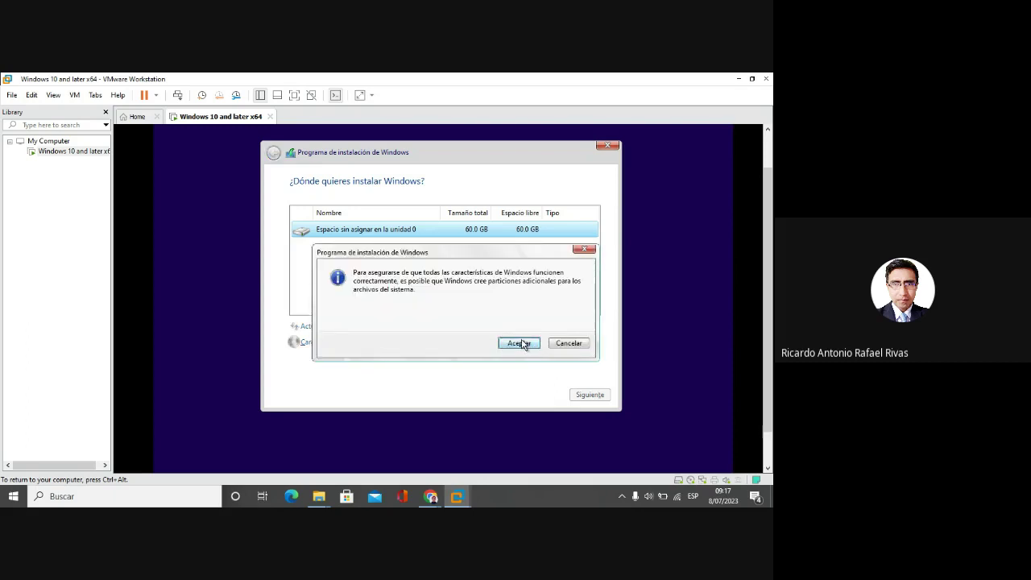
{"action": "left_click", "coordinate": [519, 344]}
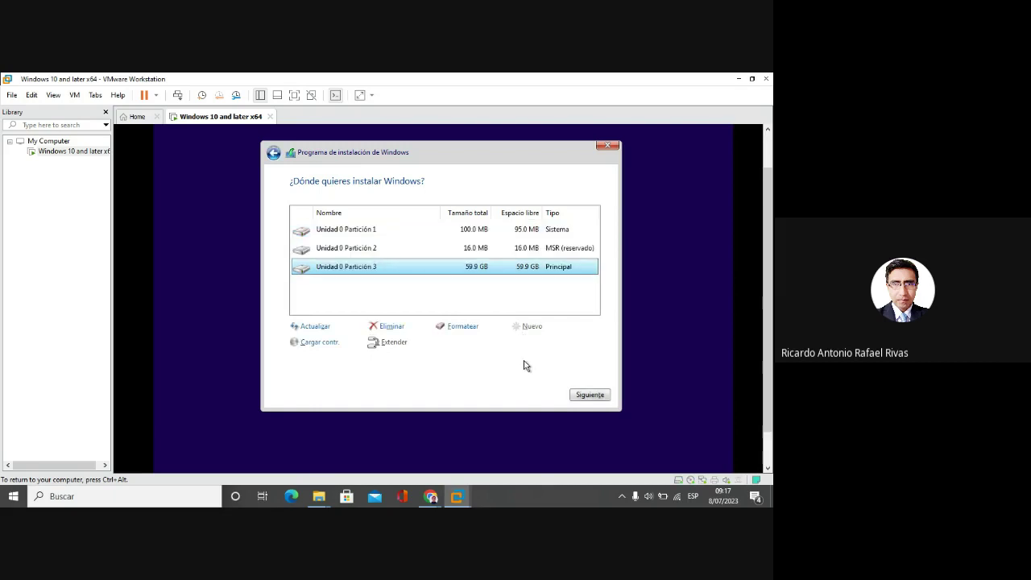
{"action": "left_click", "coordinate": [594, 395]}
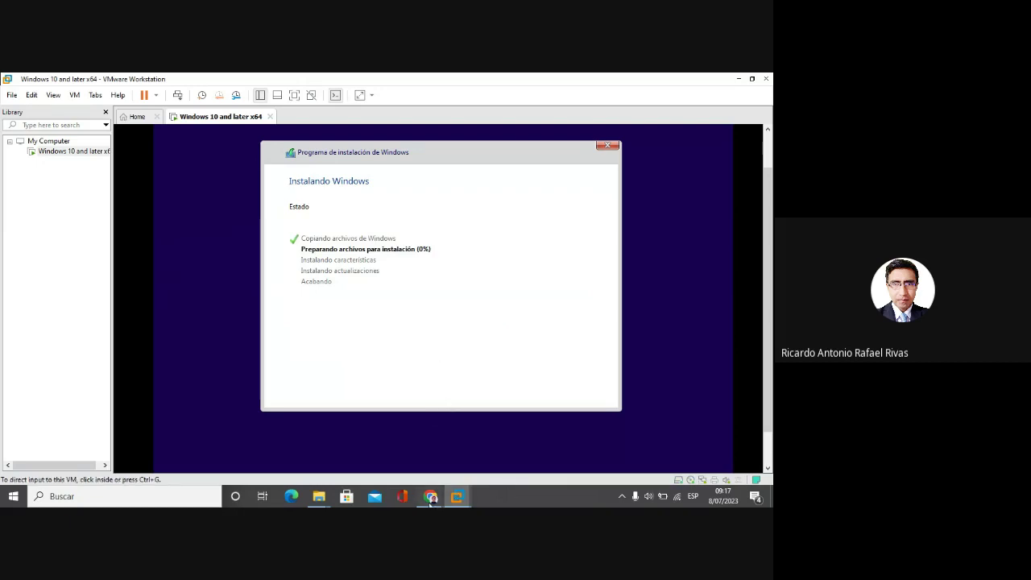
Switch to the Google Meet call in Chrome and stop presenting the screen.
{"action": "mouse_move", "coordinate": [431, 496]}
{"action": "left_click", "coordinate": [390, 466]}
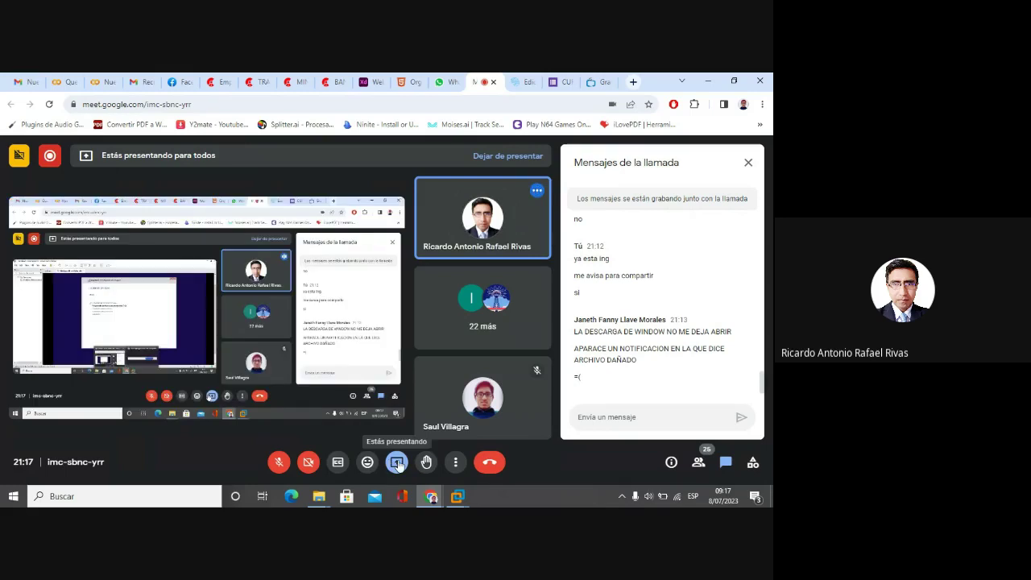
{"action": "left_click", "coordinate": [397, 464]}
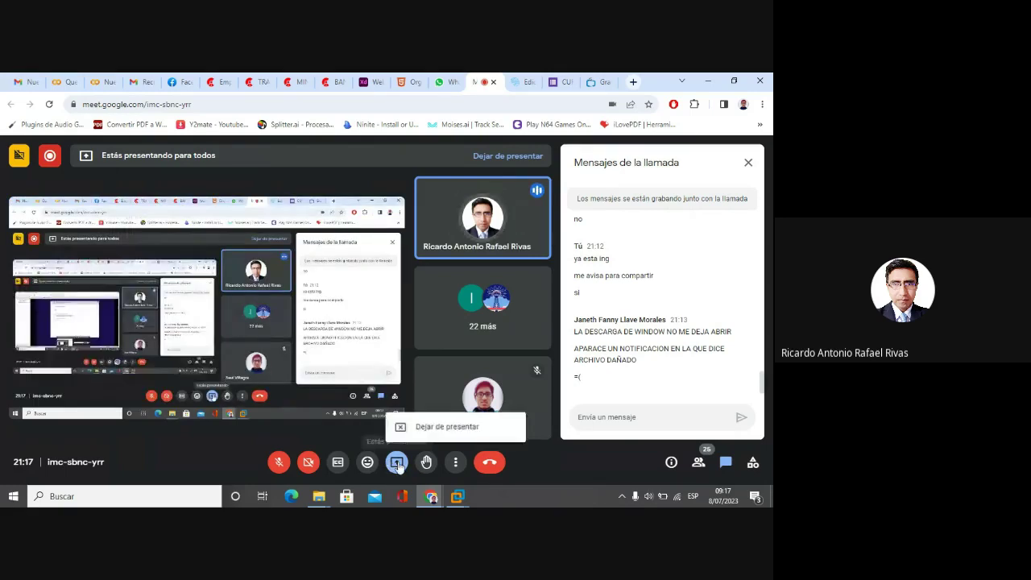
{"action": "left_click", "coordinate": [449, 427]}
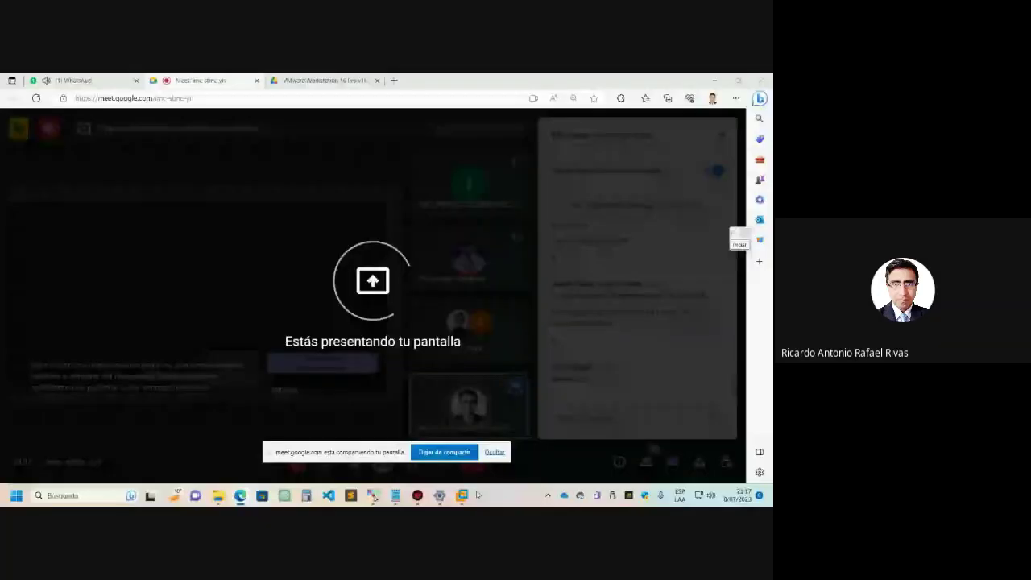
Switch to the Windows 10 and later x64 virtual machine in VMware Workstation and show it in full screen.
{"action": "mouse_move", "coordinate": [457, 498]}
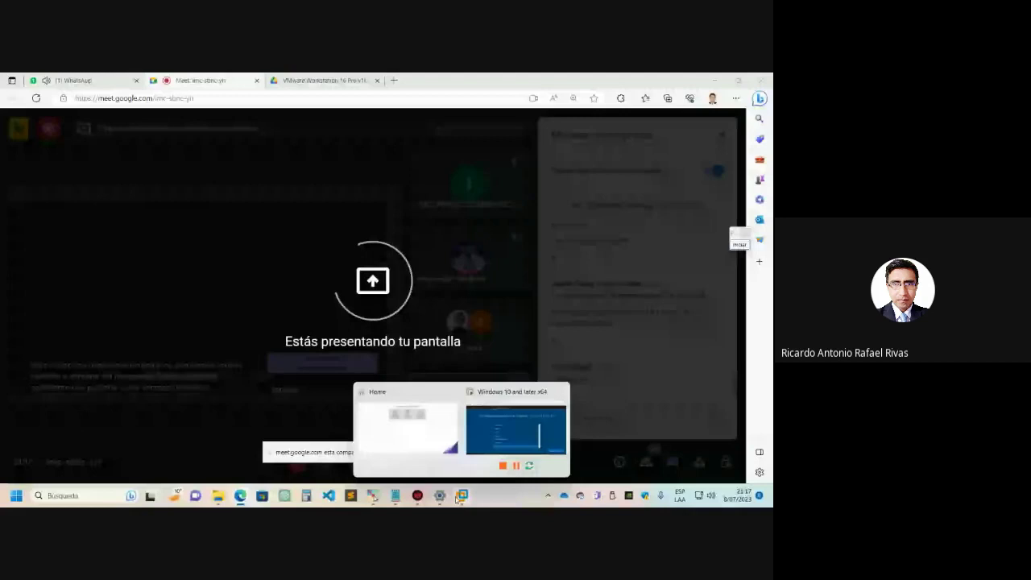
{"action": "left_click", "coordinate": [516, 429]}
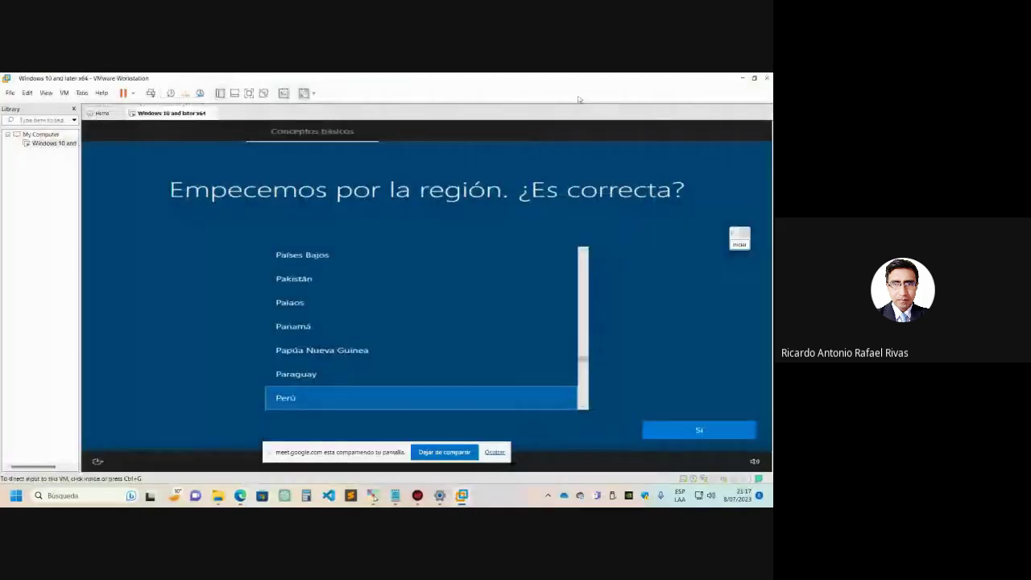
{"action": "left_click", "coordinate": [249, 93]}
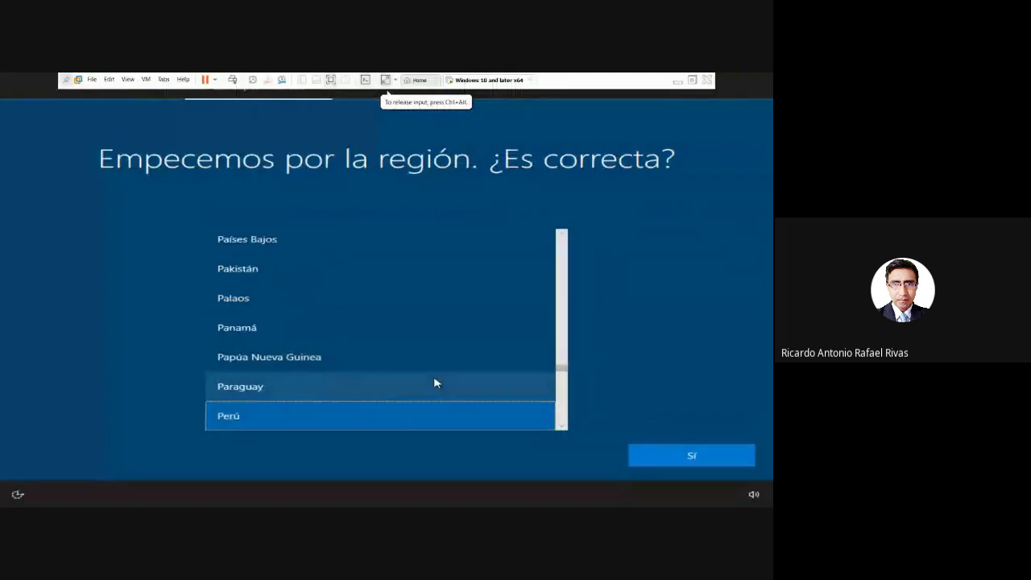
Confirm Perú as the region and Latinoamericano as the keyboard layout in the Windows setup.
{"action": "scroll", "coordinate": [265, 384], "scroll_direction": "down", "scroll_amount": 1}
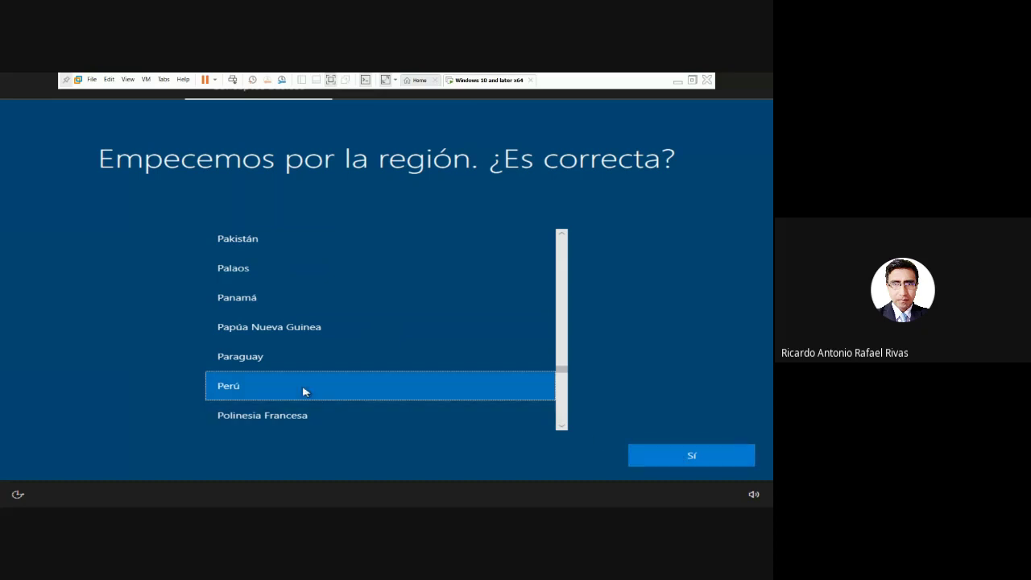
{"action": "left_click", "coordinate": [667, 454]}
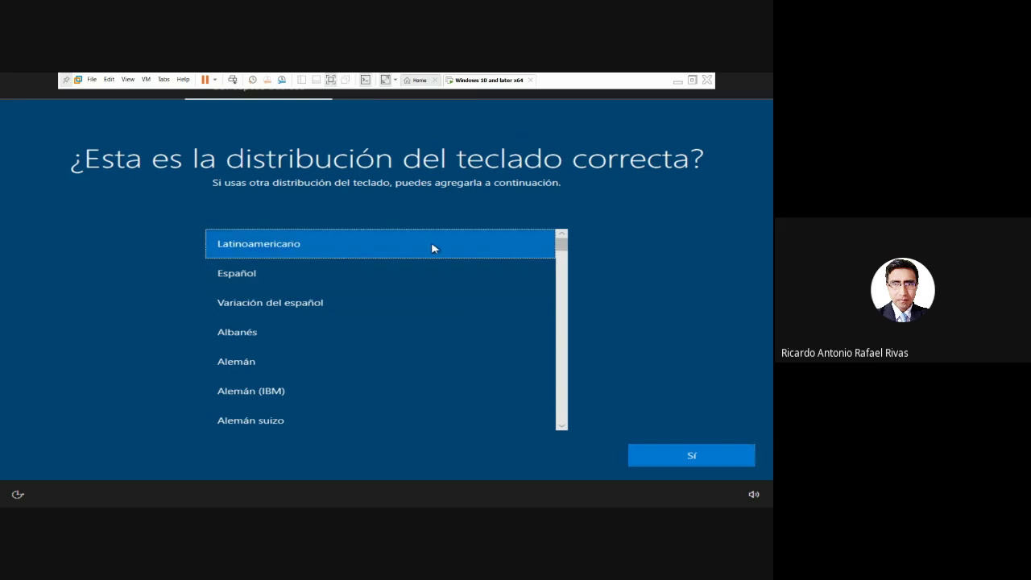
{"action": "left_click", "coordinate": [691, 455]}
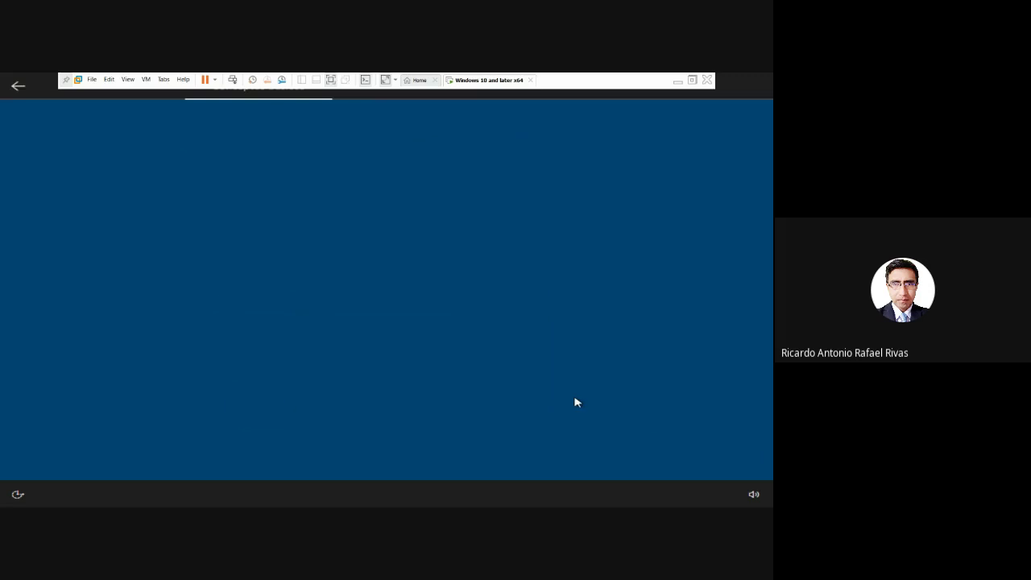